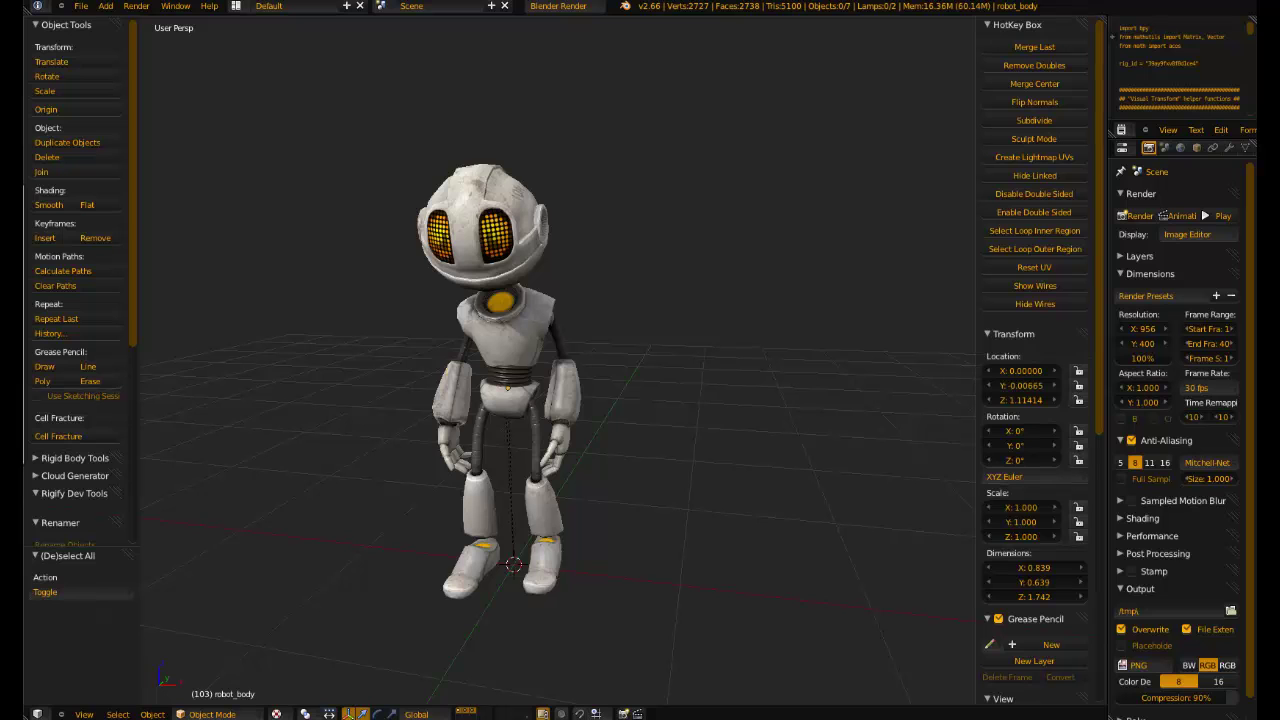
Orbit to a three-quarter view of the textured robot and select its body
{"action": "middle_click_drag", "start_coordinate": [600, 380], "coordinate": [571, 349]}
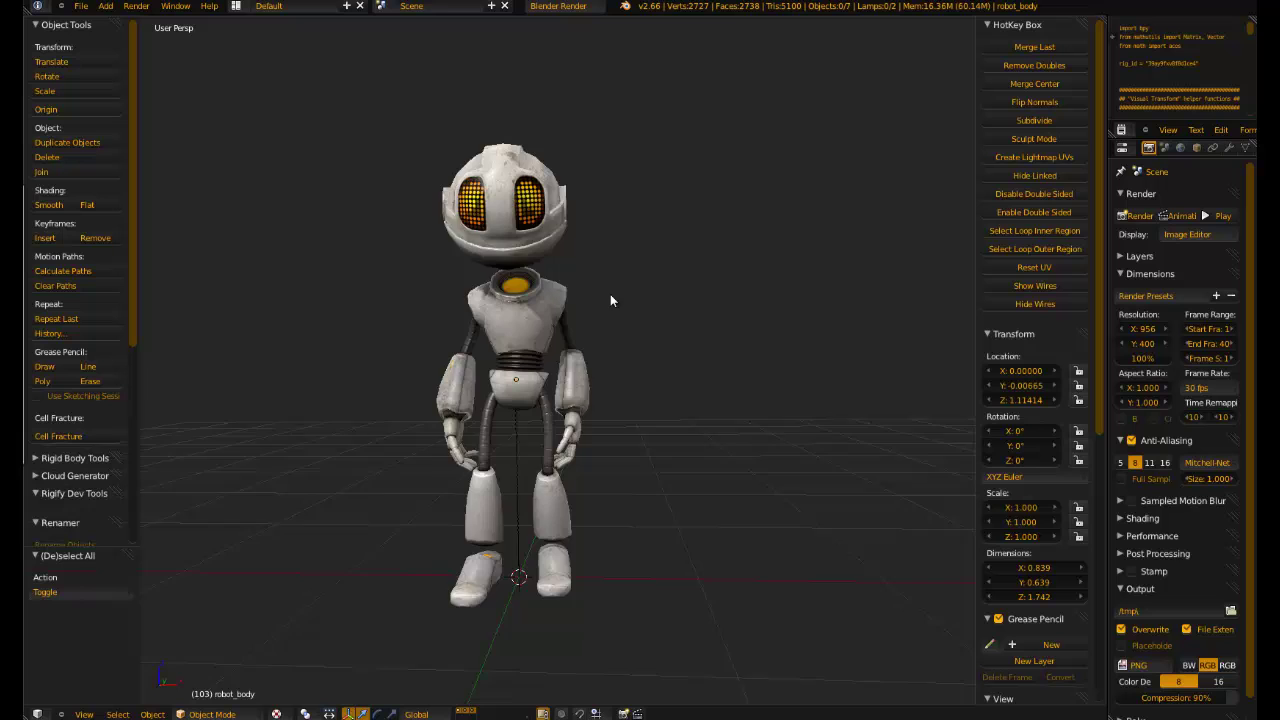
{"action": "middle_click_drag", "start_coordinate": [610, 294], "coordinate": [545, 345]}
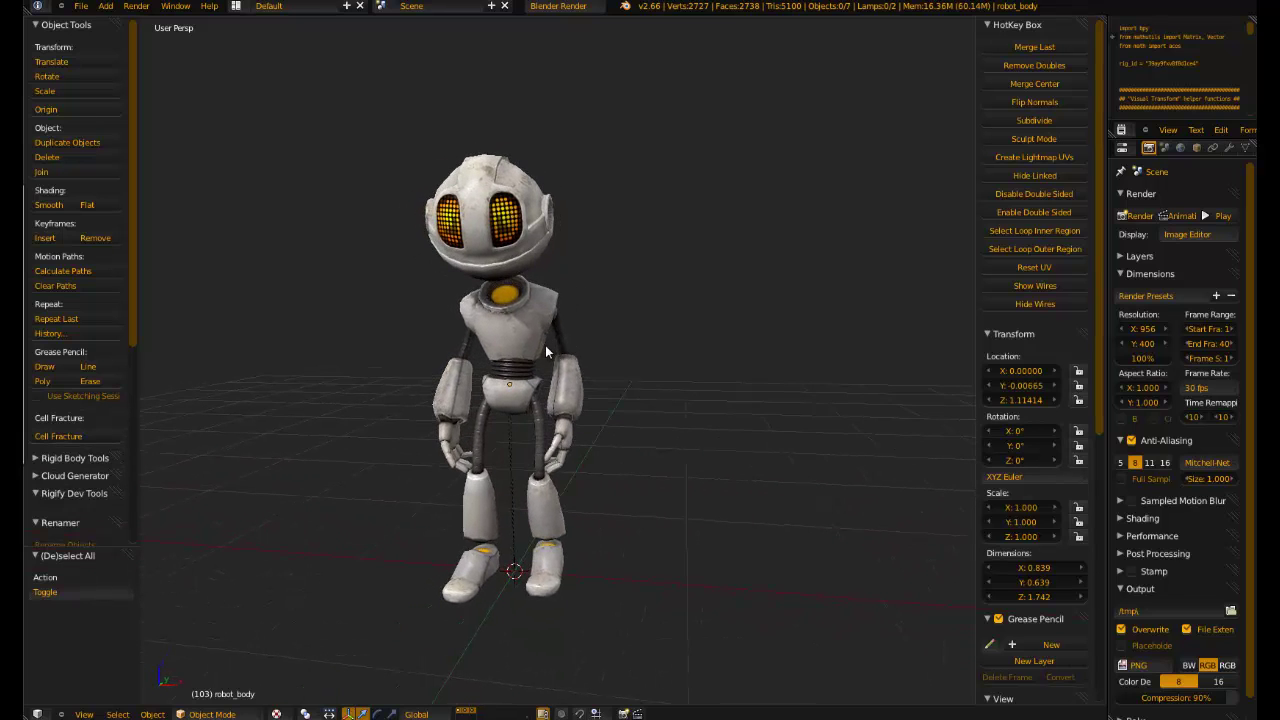
{"action": "right_click", "coordinate": [521, 334]}
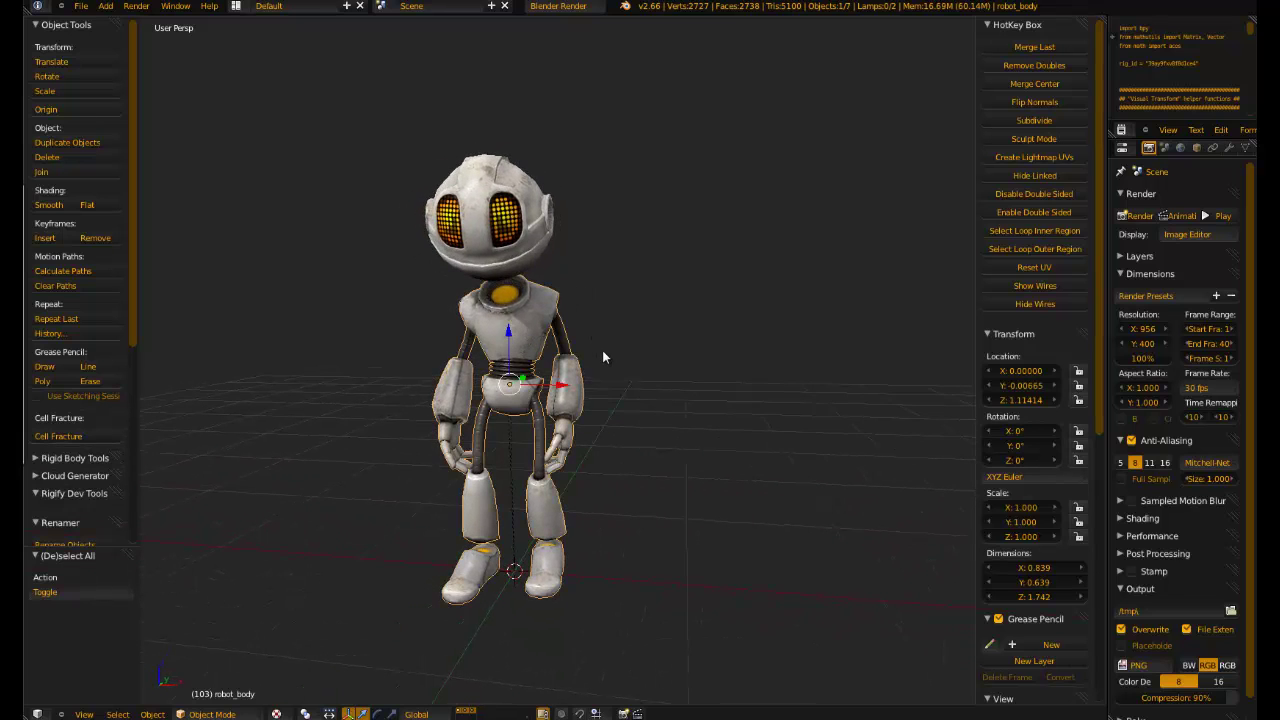
Switch the viewport to plain Solid shading and bring up the interaction mode list
{"action": "key", "text": "alt+z"}
{"action": "mouse_move", "coordinate": [571, 349]}
{"action": "middle_mouse_down"}
{"action": "mouse_move", "coordinate": [563, 322]}
{"action": "mouse_move", "coordinate": [568, 335]}
{"action": "middle_mouse_up"}
{"action": "left_click", "coordinate": [564, 353]}
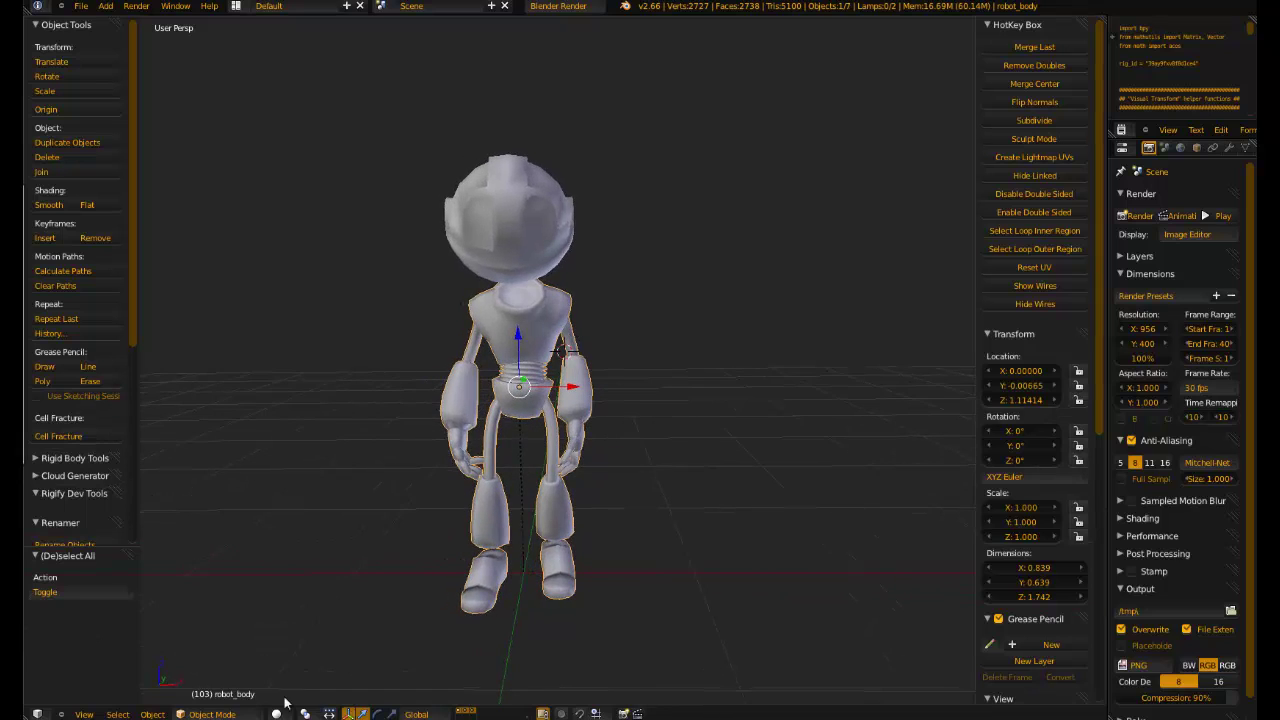
{"action": "left_click", "coordinate": [276, 713]}
{"action": "left_click", "coordinate": [212, 714]}
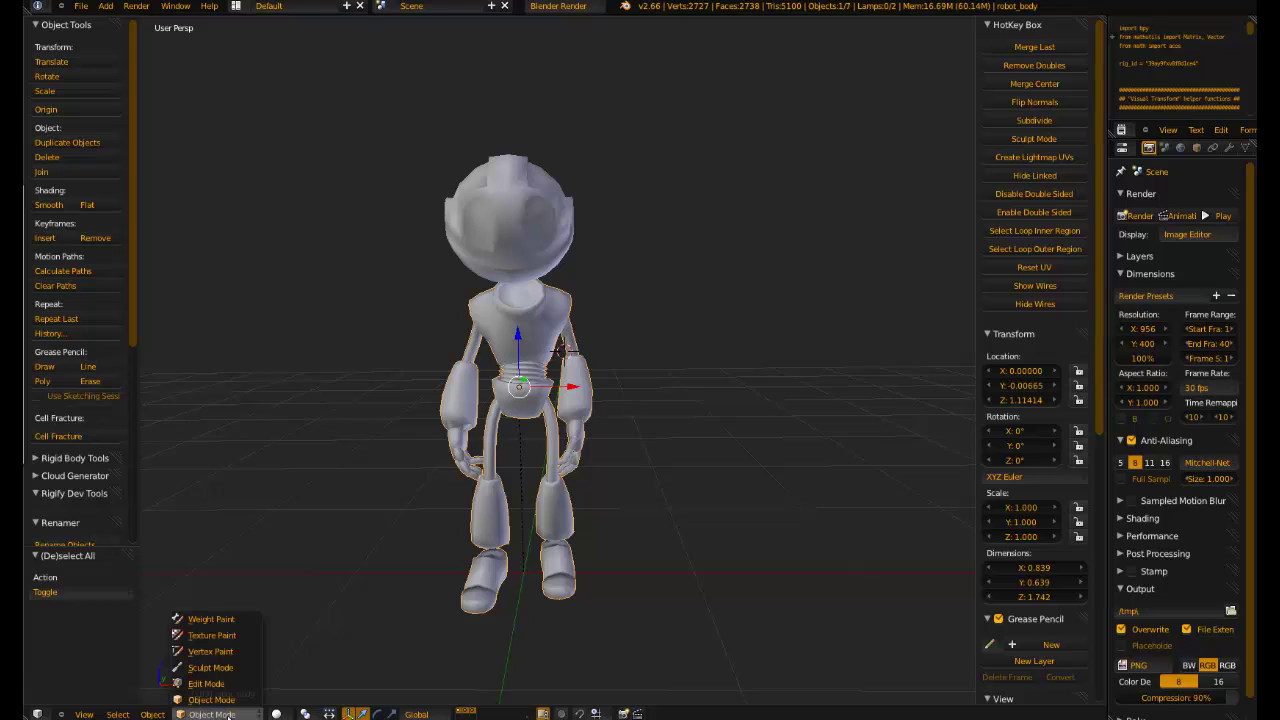
Enter Vertex Paint, pick the Draw brush and paint the upper torso light blue
{"action": "left_click", "coordinate": [210, 651]}
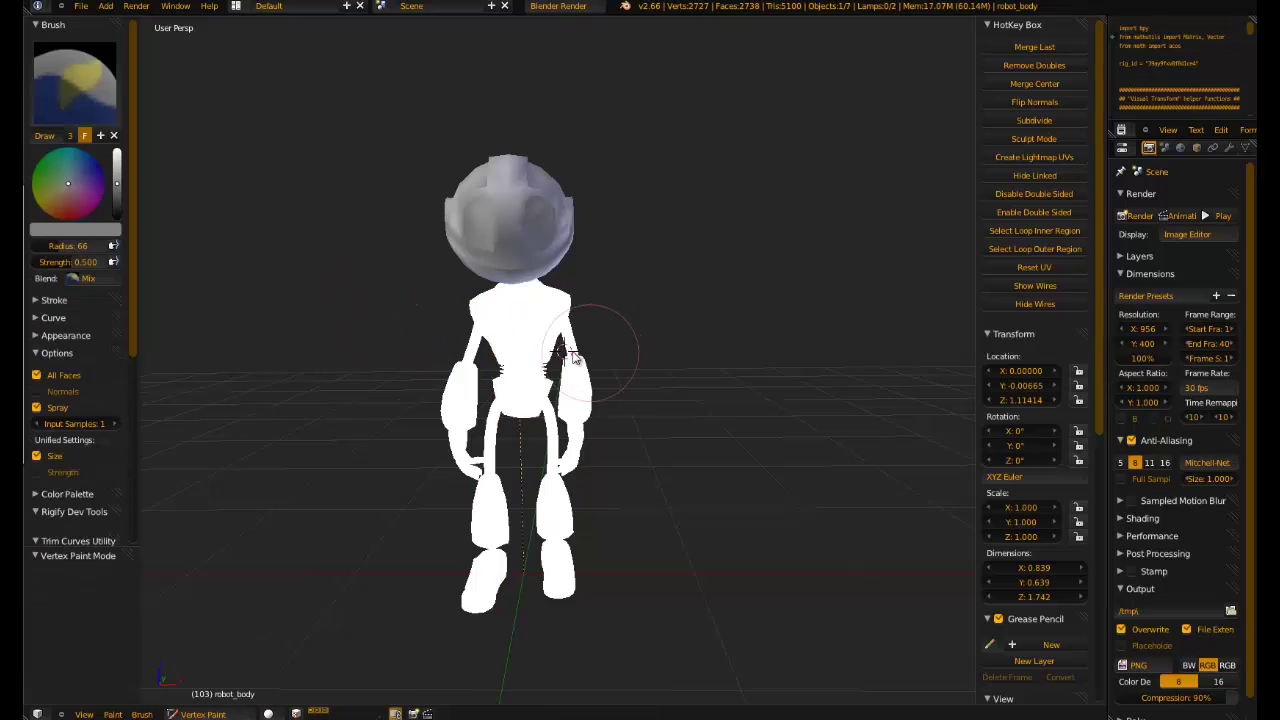
{"action": "mouse_move", "coordinate": [533, 358]}
{"action": "left_mouse_down"}
{"action": "mouse_move", "coordinate": [554, 311]}
{"action": "mouse_move", "coordinate": [537, 328]}
{"action": "mouse_move", "coordinate": [547, 362]}
{"action": "left_mouse_up"}
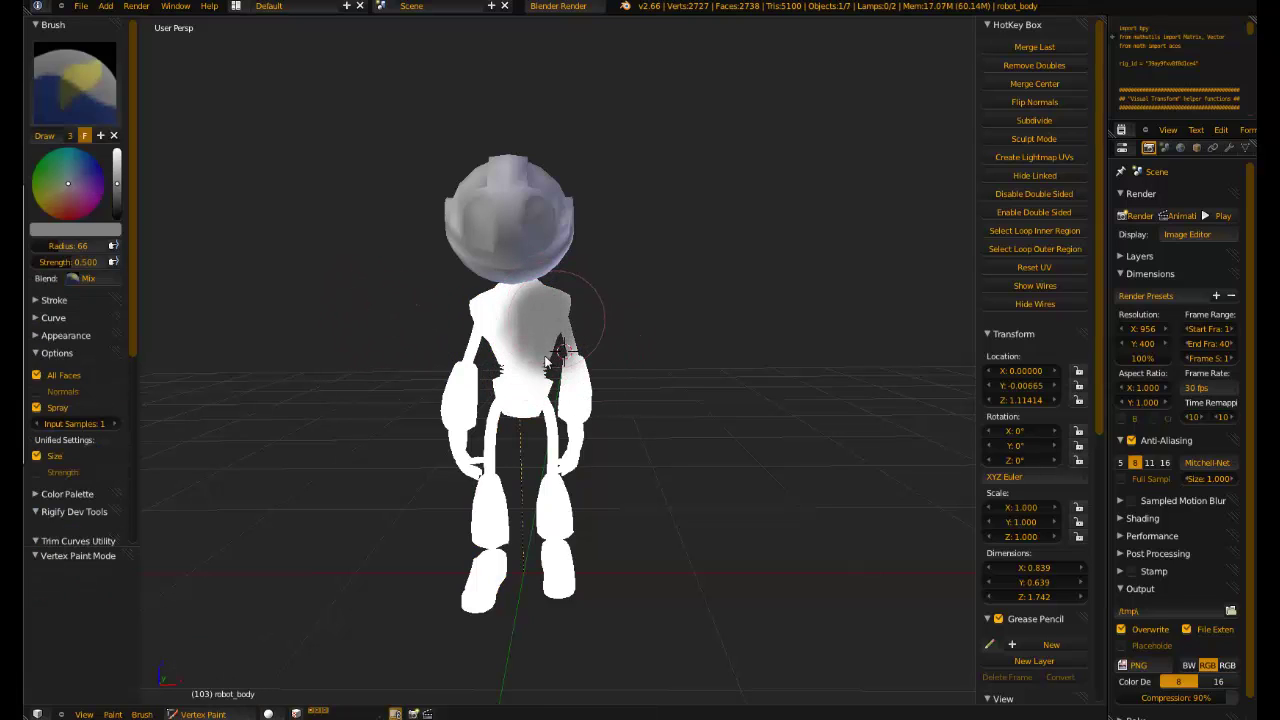
{"action": "left_click", "coordinate": [105, 105]}
{"action": "left_click", "coordinate": [75, 85]}
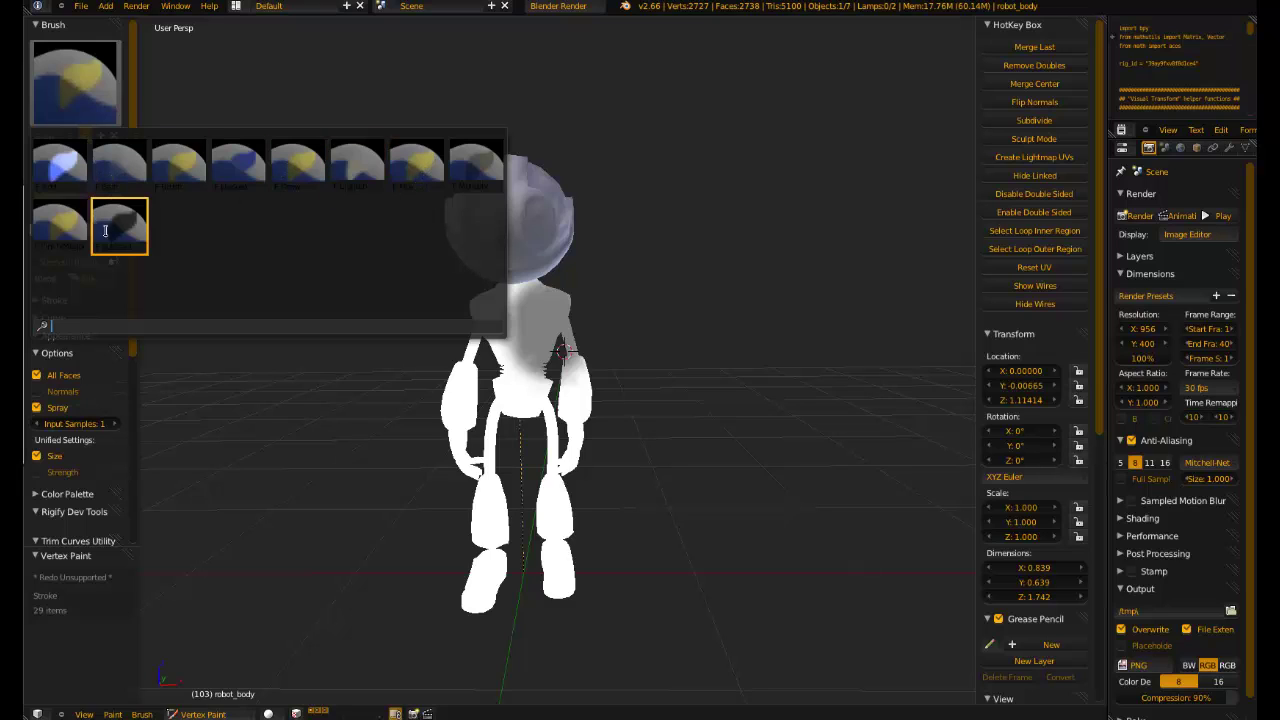
{"action": "left_click", "coordinate": [297, 165]}
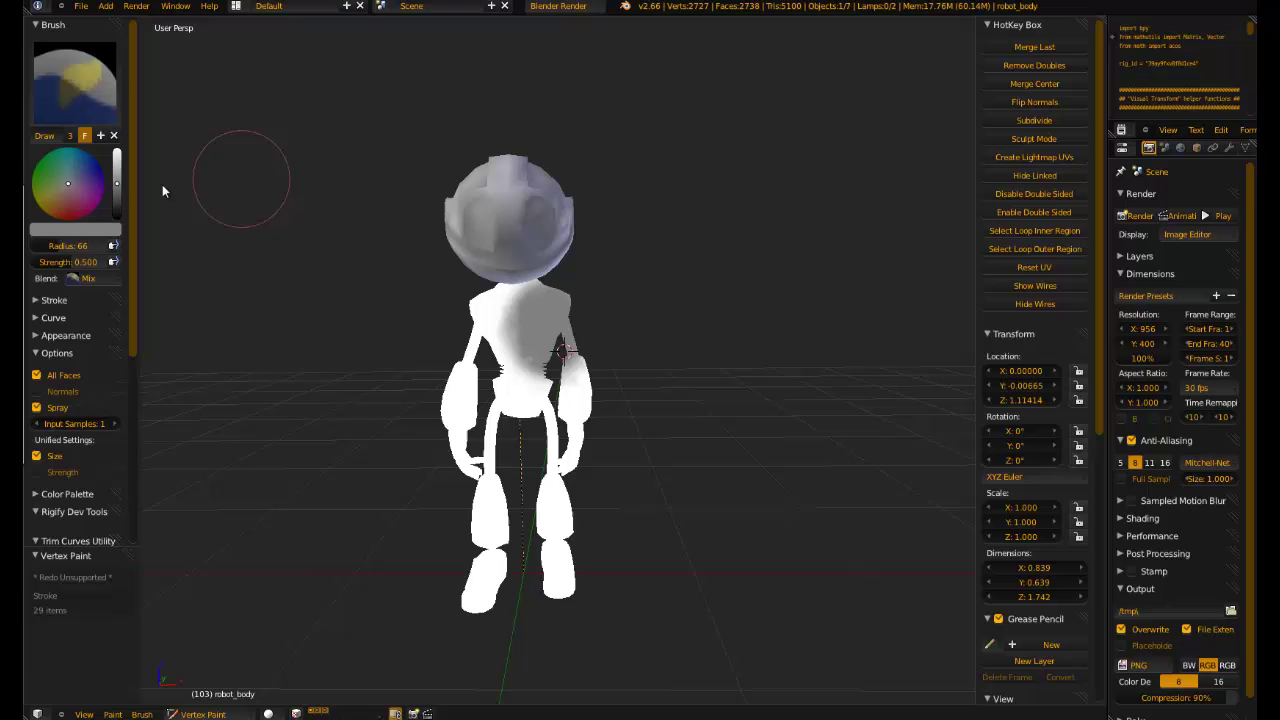
{"action": "left_click", "coordinate": [85, 160]}
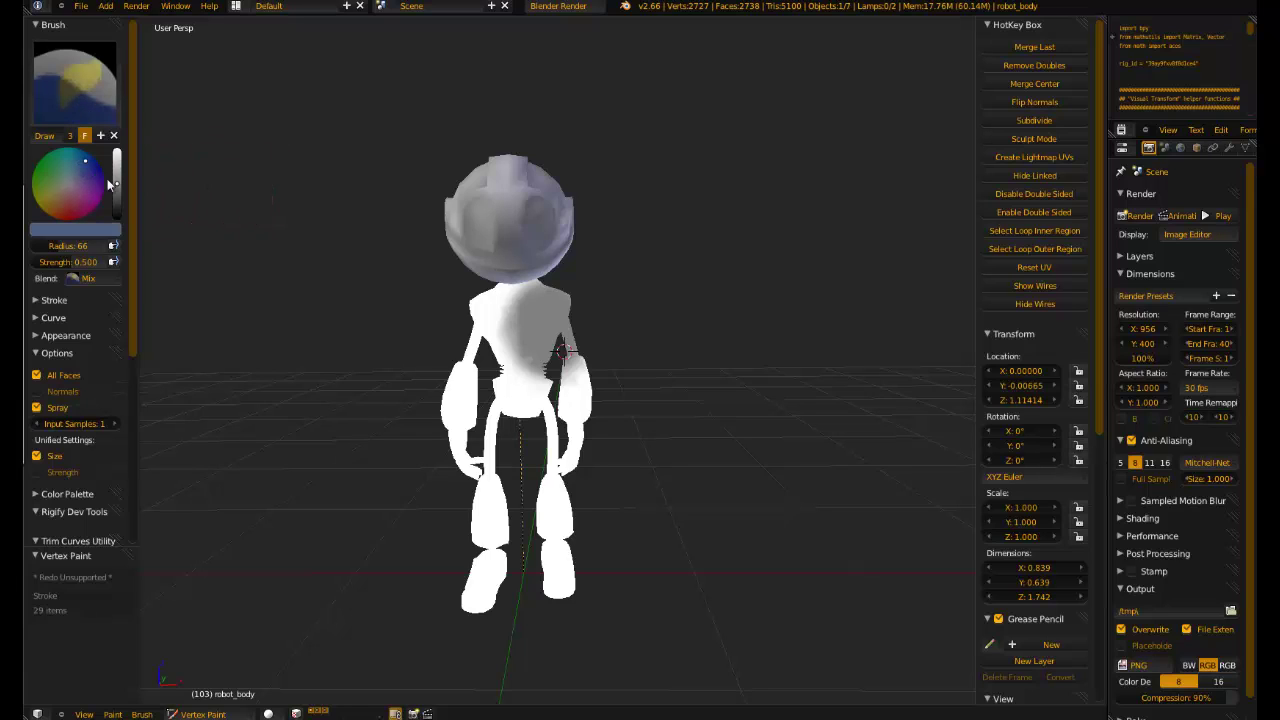
{"action": "left_click_drag", "start_coordinate": [395, 300], "coordinate": [337, 314]}
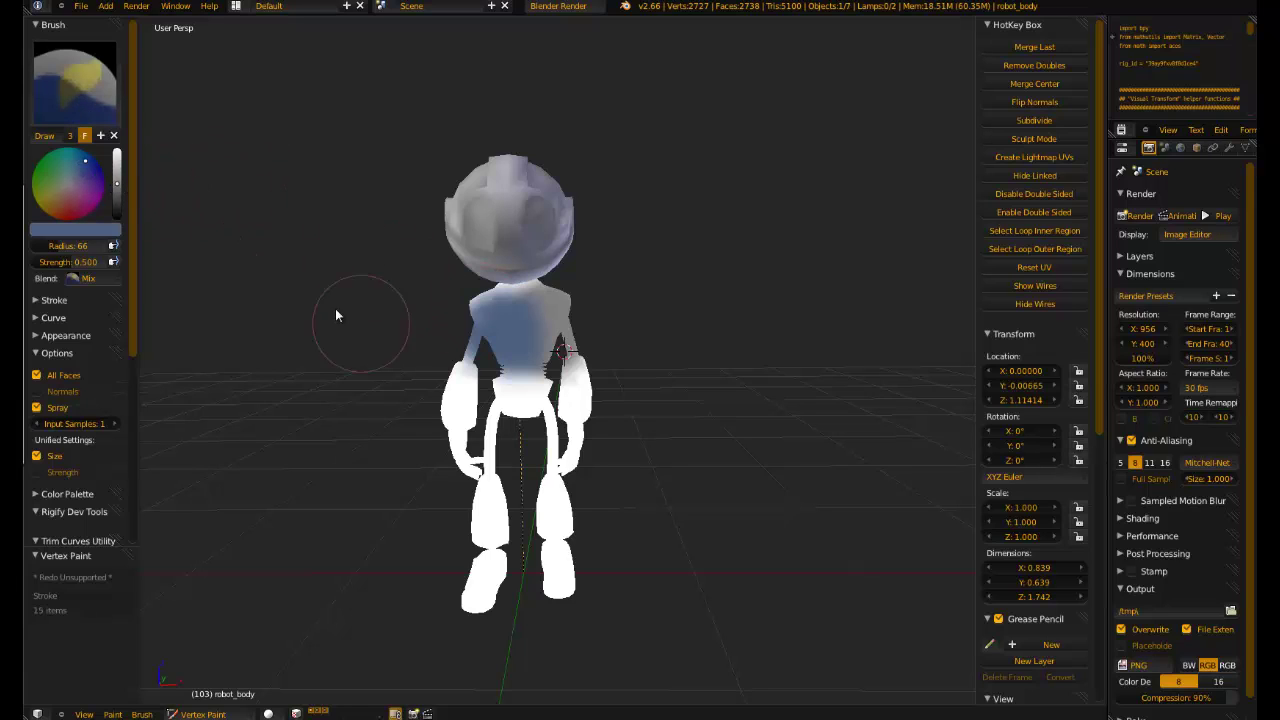
Show the colour as HSV, then paint the torso and arms green and the left arm white
{"action": "left_click", "coordinate": [98, 230]}
{"action": "left_click", "coordinate": [98, 153]}
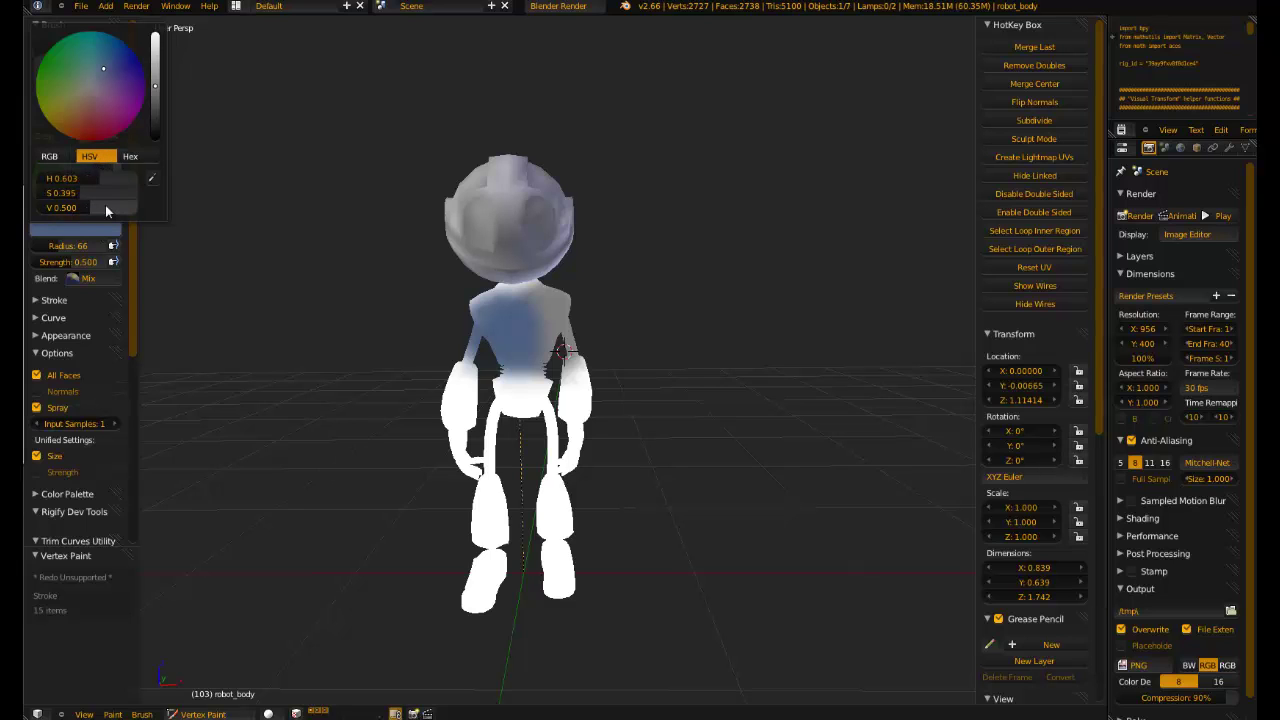
{"action": "mouse_move", "coordinate": [331, 297]}
{"action": "middle_mouse_down"}
{"action": "mouse_move", "coordinate": [601, 322]}
{"action": "mouse_move", "coordinate": [460, 315]}
{"action": "mouse_move", "coordinate": [163, 223]}
{"action": "middle_mouse_up"}
{"action": "left_click", "coordinate": [44, 170]}
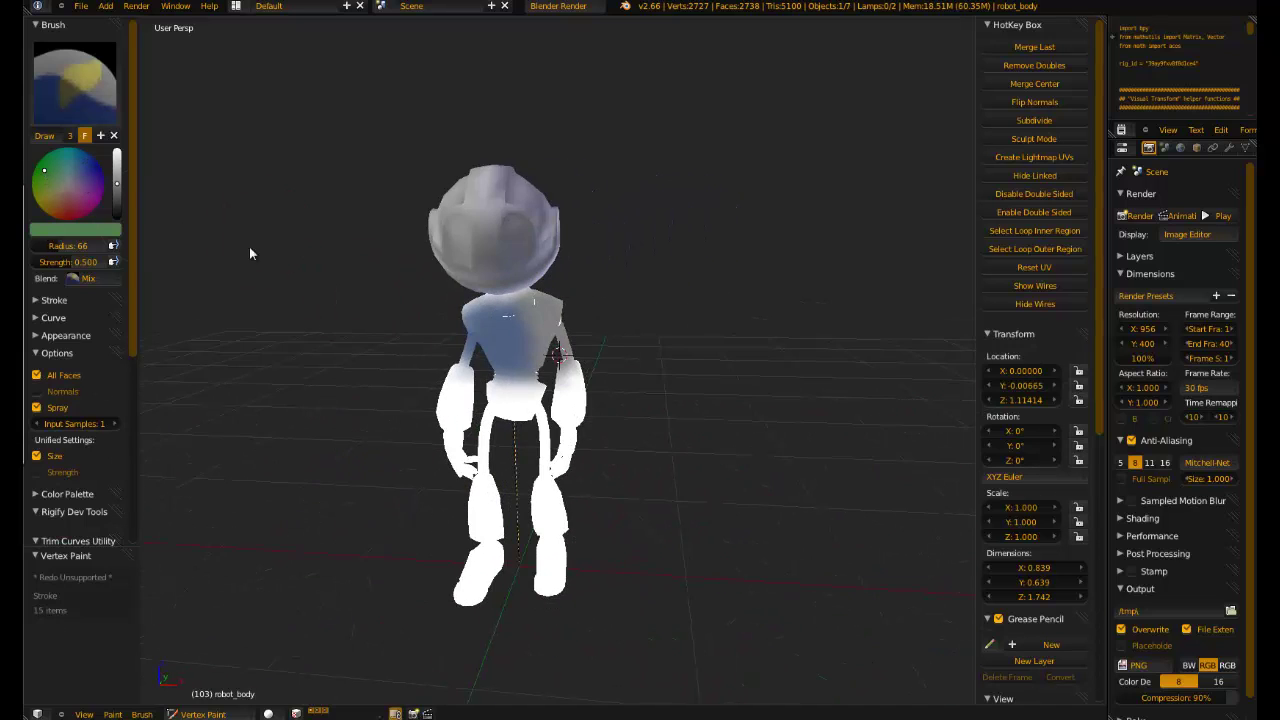
{"action": "mouse_move", "coordinate": [450, 350]}
{"action": "left_mouse_down"}
{"action": "mouse_move", "coordinate": [510, 400]}
{"action": "mouse_move", "coordinate": [580, 400]}
{"action": "mouse_move", "coordinate": [585, 420]}
{"action": "left_mouse_up"}
{"action": "left_click", "coordinate": [54, 197]}
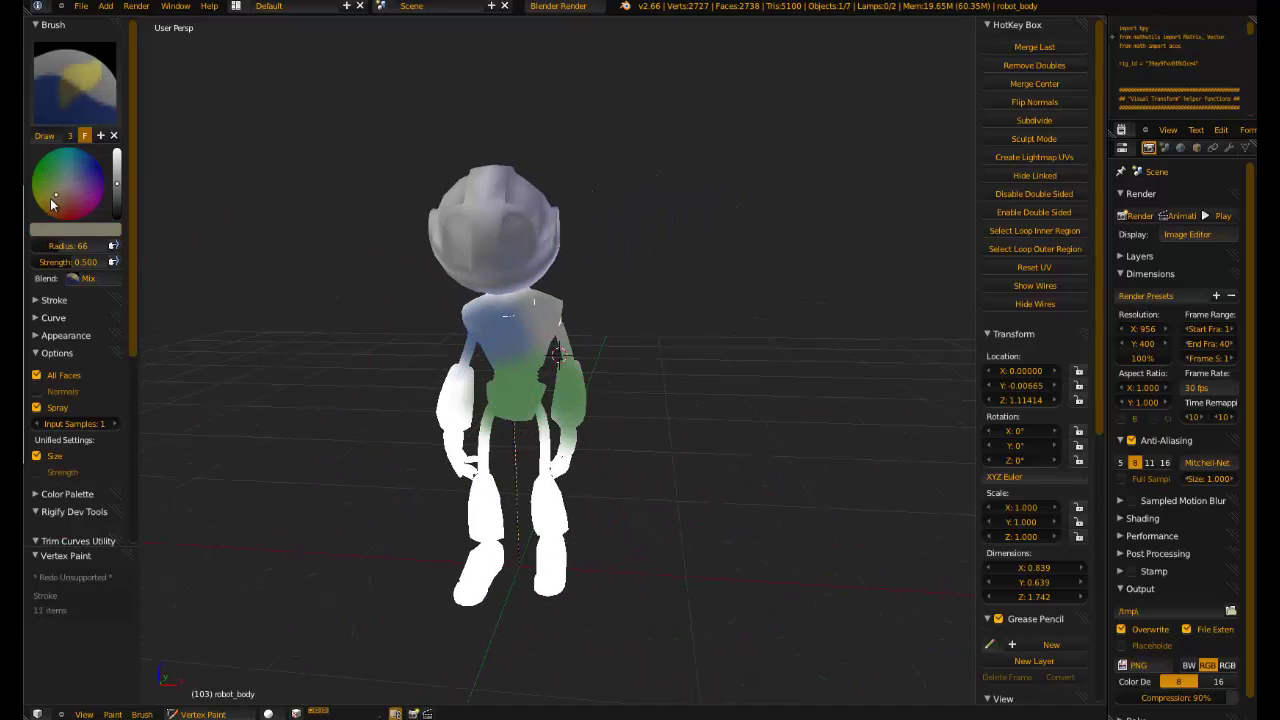
{"action": "left_click_drag", "start_coordinate": [478, 387], "coordinate": [450, 420]}
{"action": "mouse_move", "coordinate": [450, 420]}
{"action": "middle_mouse_down"}
{"action": "mouse_move", "coordinate": [543, 357]}
{"action": "mouse_move", "coordinate": [708, 358]}
{"action": "mouse_move", "coordinate": [657, 457]}
{"action": "mouse_move", "coordinate": [720, 445]}
{"action": "mouse_move", "coordinate": [479, 455]}
{"action": "mouse_move", "coordinate": [383, 420]}
{"action": "middle_mouse_up"}
Select robot_head, check its Vertex Colors list in the Data tab, and enter Vertex Paint
{"action": "key", "text": "v"}
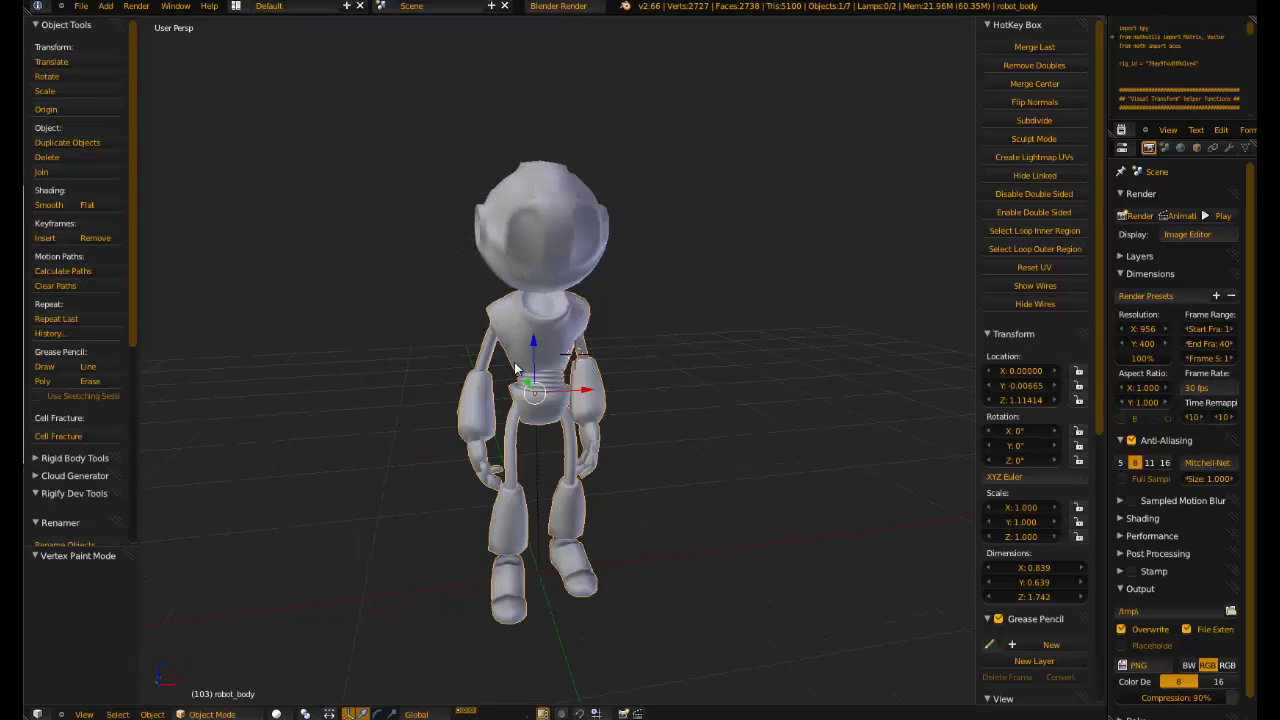
{"action": "middle_click_drag", "start_coordinate": [515, 370], "coordinate": [483, 354]}
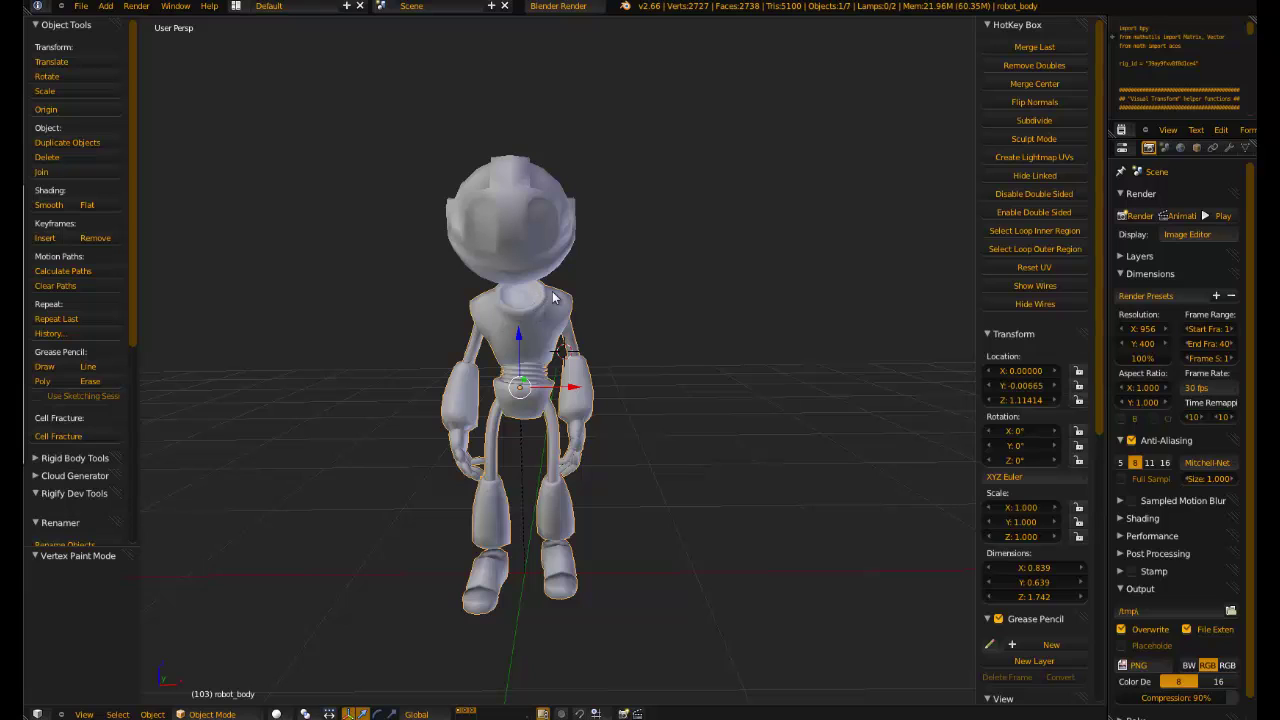
{"action": "right_click", "coordinate": [509, 230]}
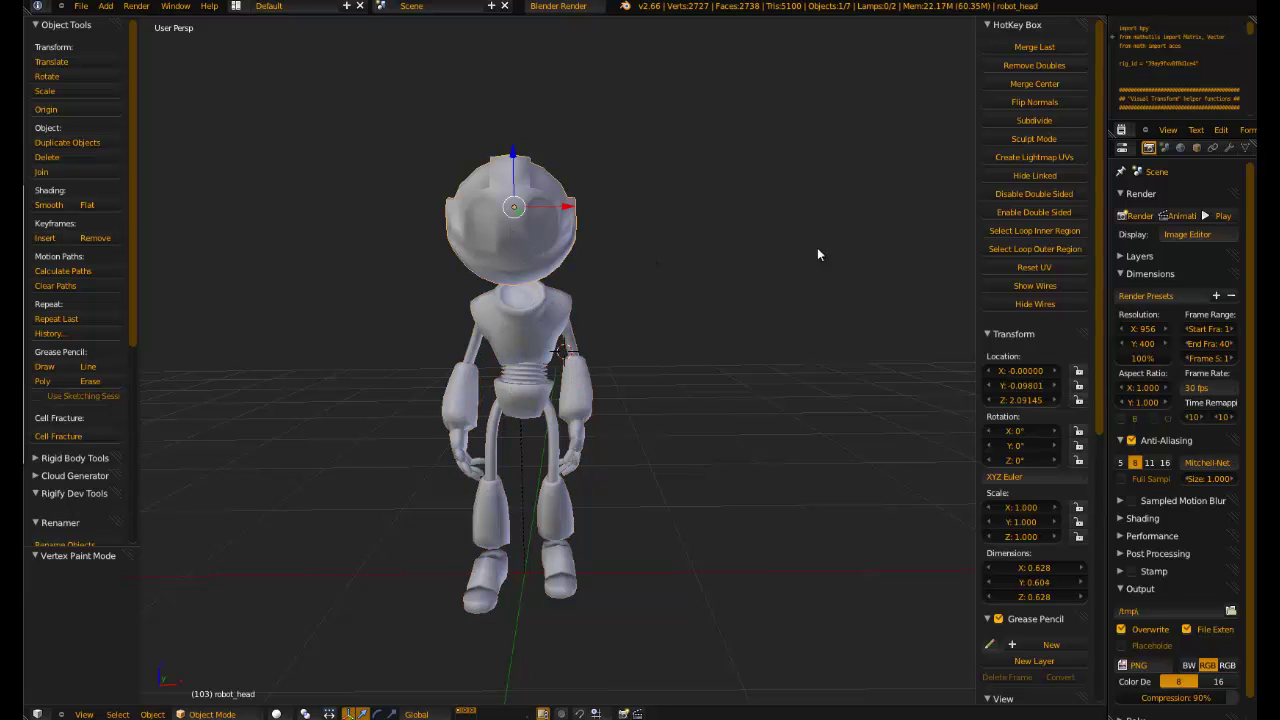
{"action": "left_click", "coordinate": [1245, 147]}
{"action": "right_click", "coordinate": [580, 395]}
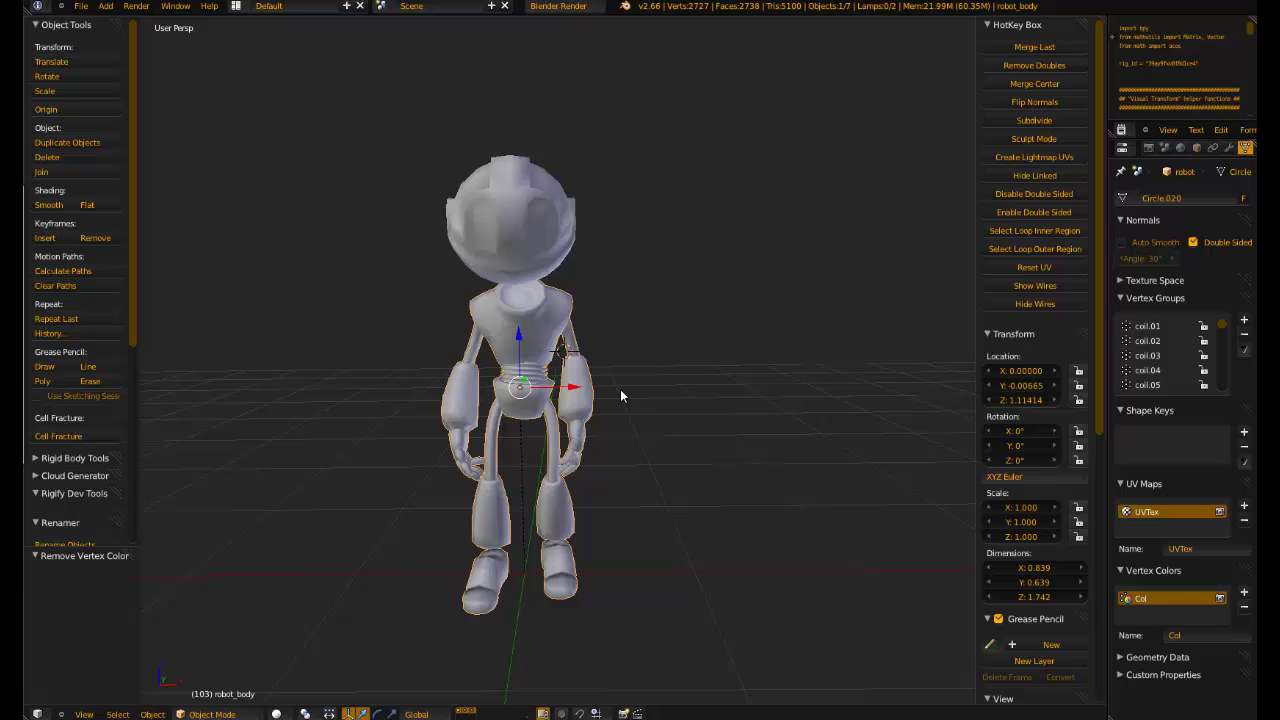
{"action": "right_click", "coordinate": [502, 224]}
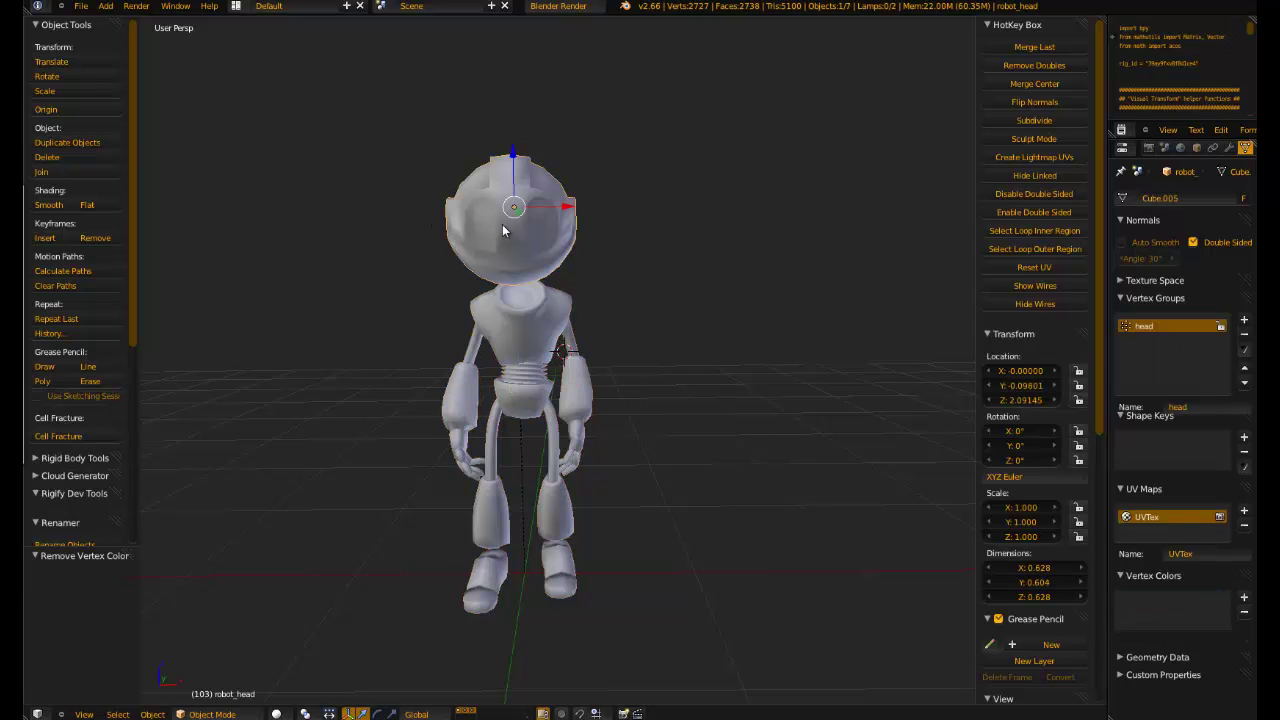
{"action": "key", "text": "v"}
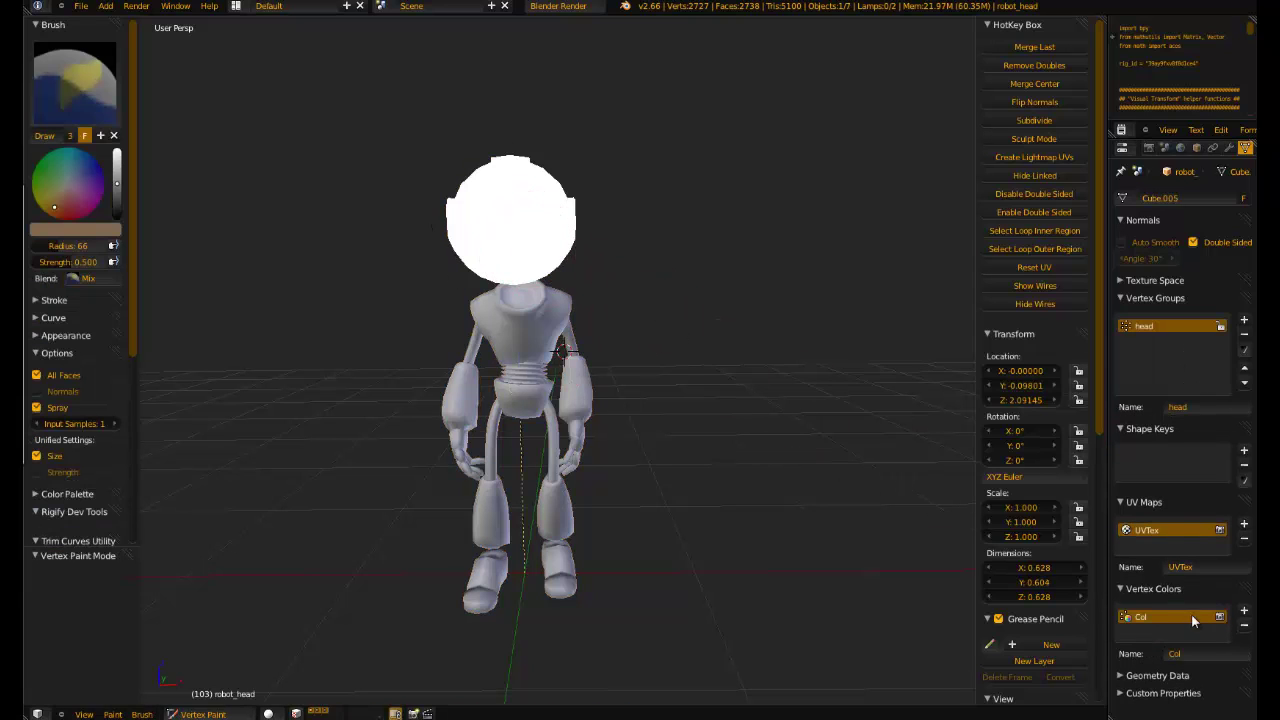
{"action": "key", "text": "v"}
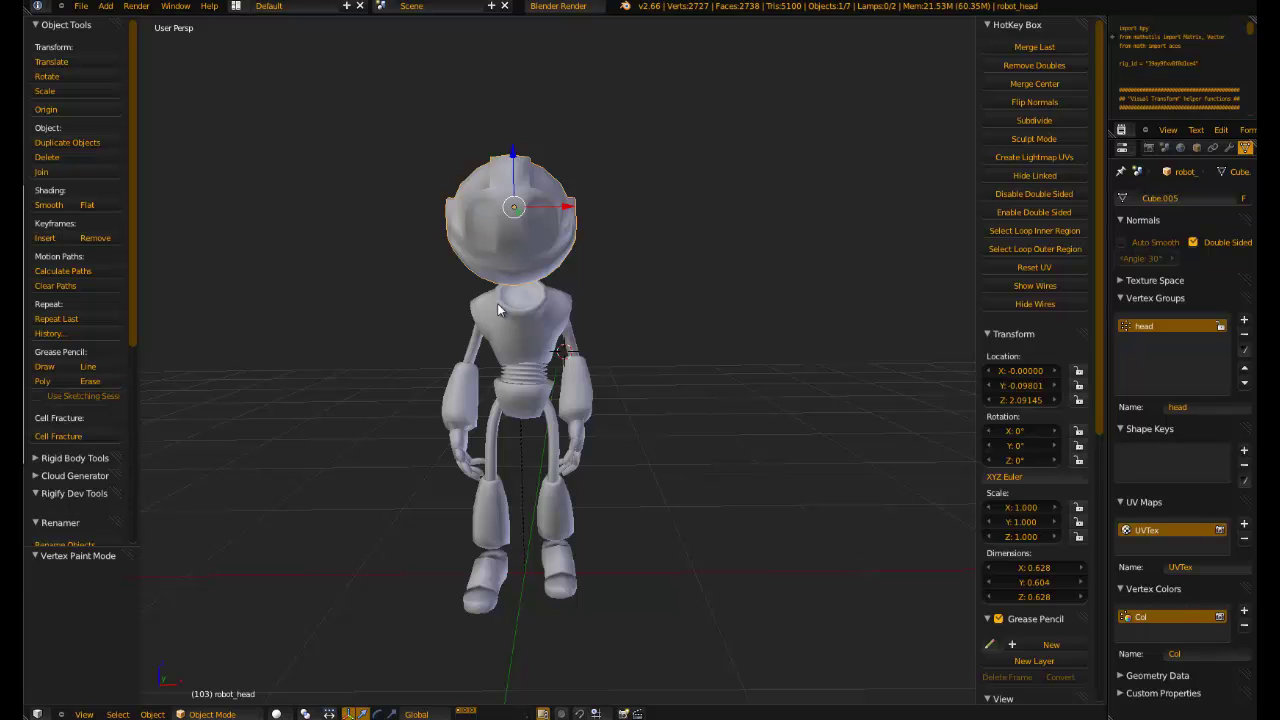
{"action": "key", "text": "v"}
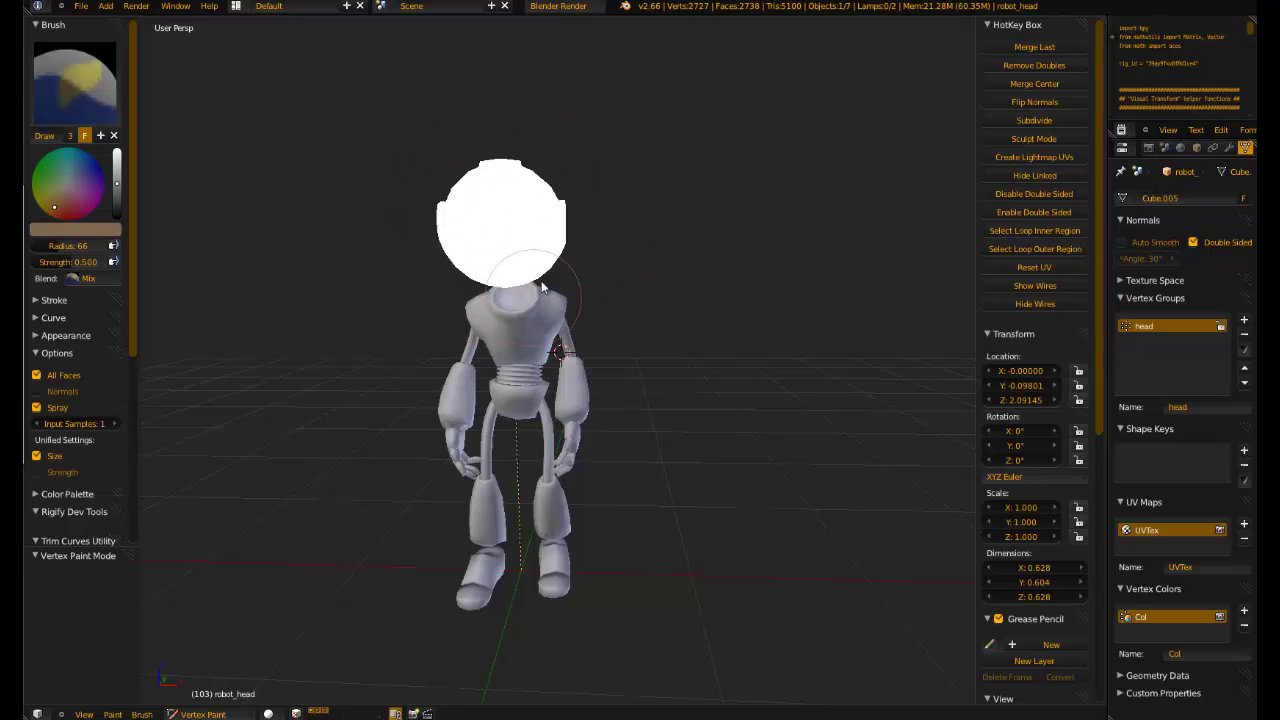
In the HSV colour picker, zero hue and saturation and enter 0.5 as the value
{"action": "left_click", "coordinate": [110, 230]}
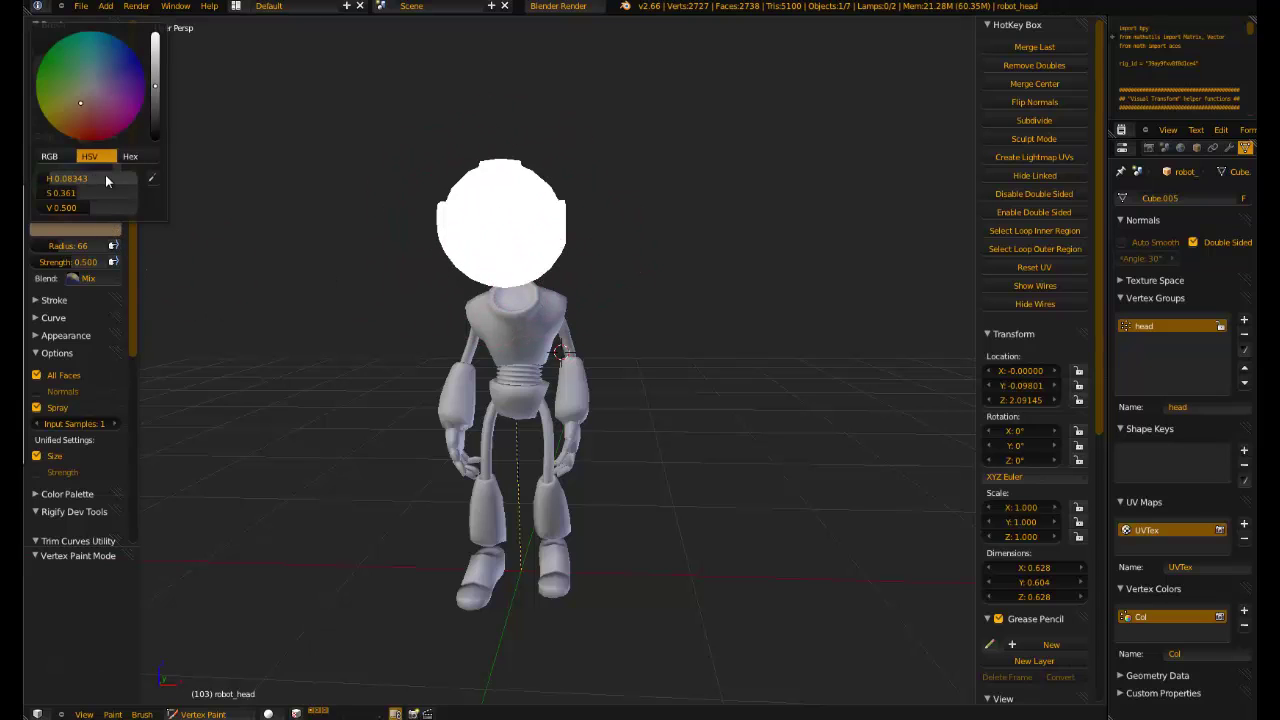
{"action": "left_click_drag", "start_coordinate": [110, 193], "coordinate": [88, 208]}
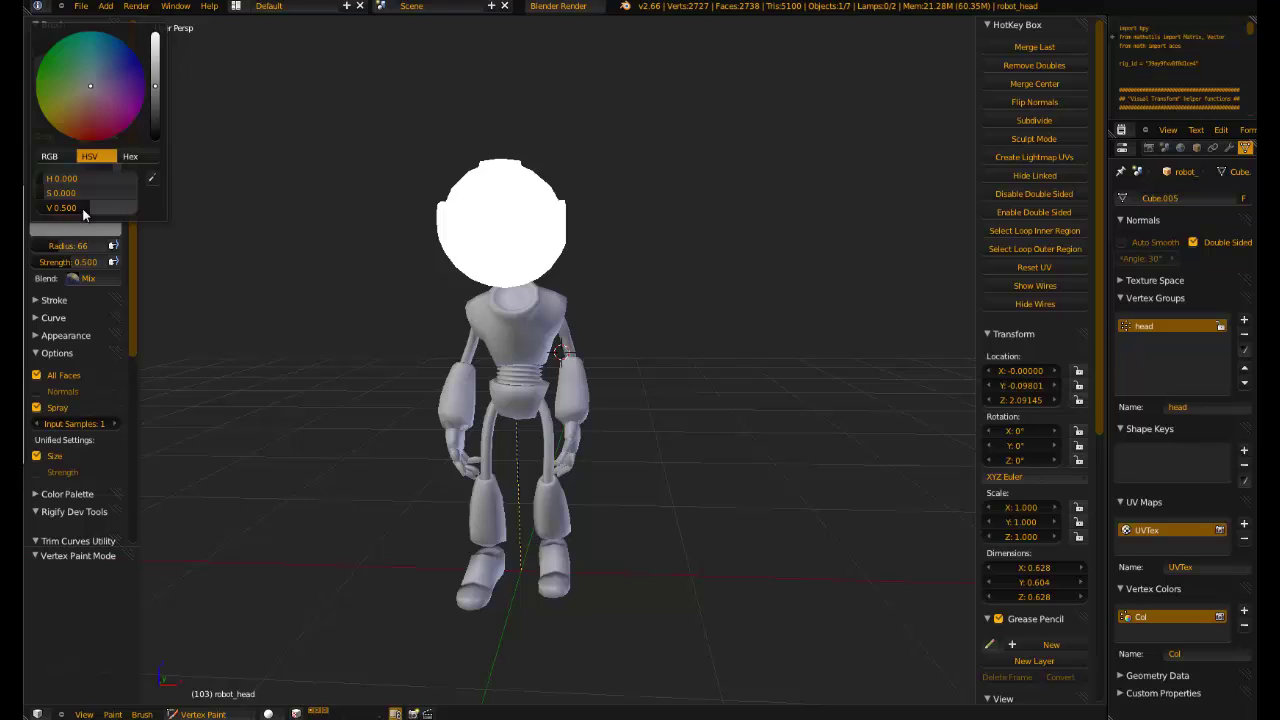
{"action": "left_click_drag", "start_coordinate": [87, 208], "coordinate": [126, 207]}
{"action": "left_click", "coordinate": [78, 203]}
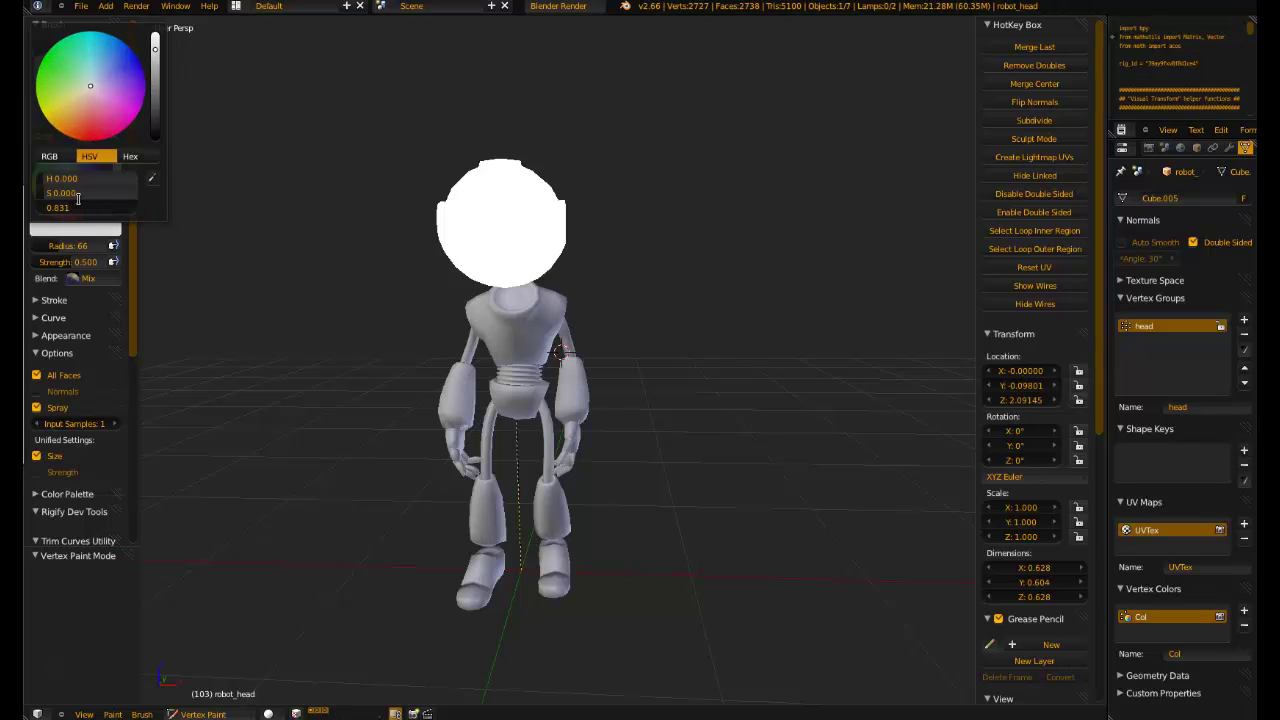
{"action": "type", "text": "0.5"}
{"action": "key", "text": "Return"}
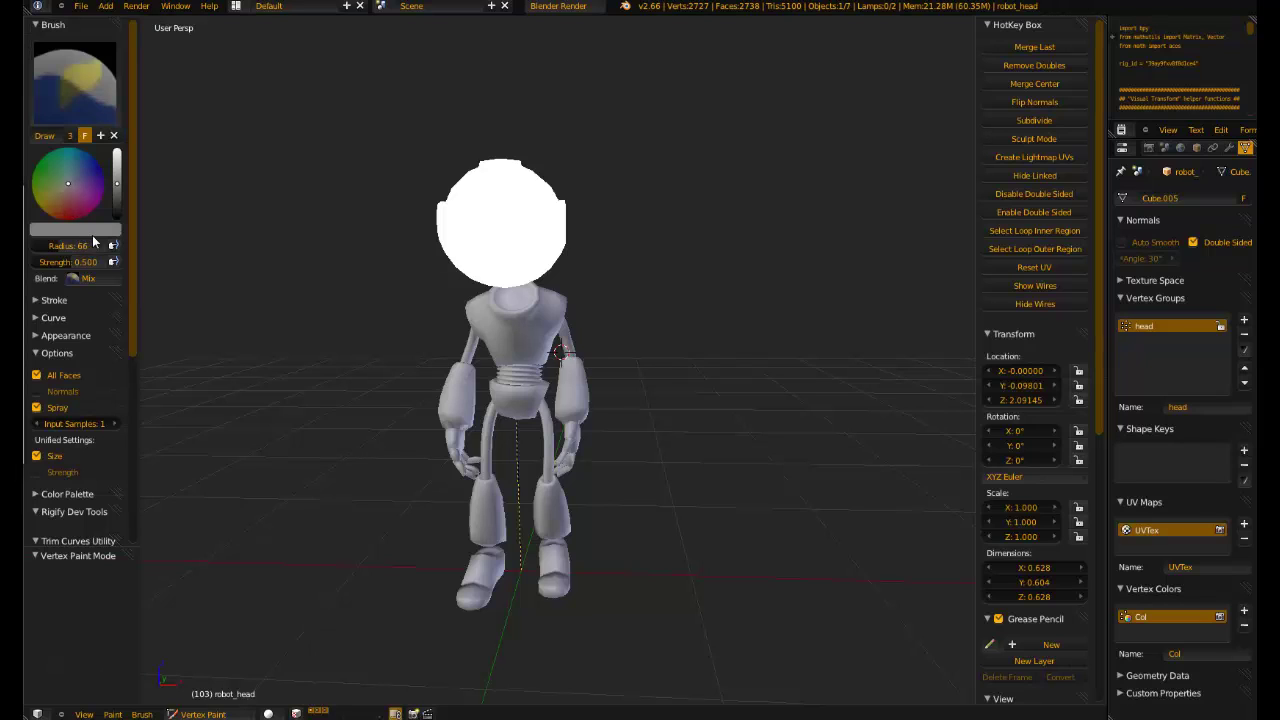
Fill the robot's head with the grey colour using Paint > Set Vertex Colors
{"action": "left_click", "coordinate": [110, 714]}
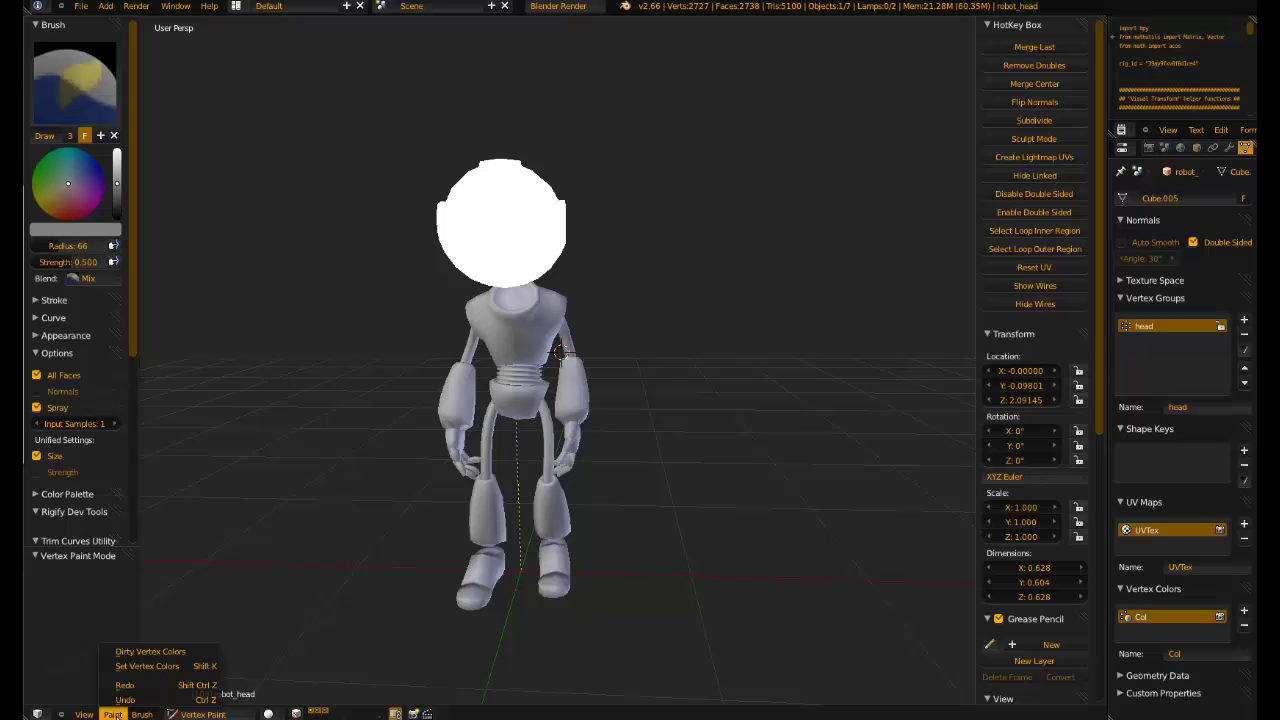
{"action": "left_click", "coordinate": [181, 670]}
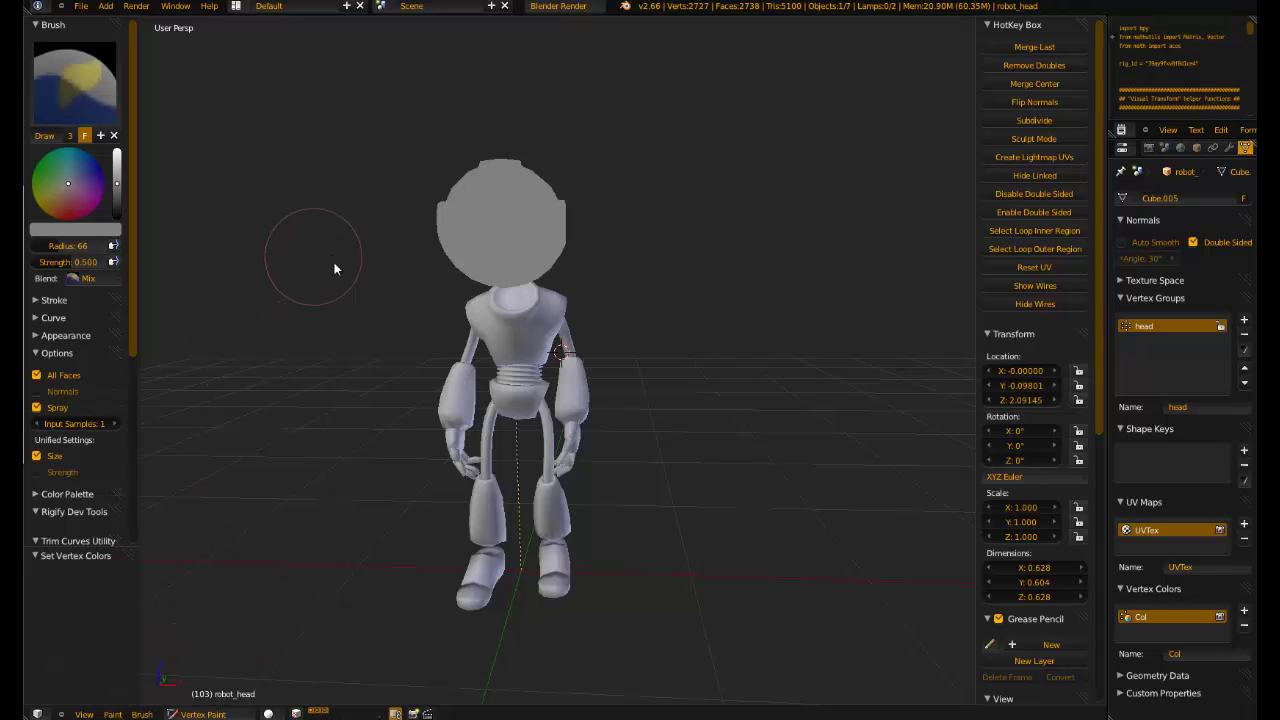
{"action": "mouse_move", "coordinate": [335, 262]}
{"action": "middle_mouse_down"}
{"action": "mouse_move", "coordinate": [541, 301]}
{"action": "mouse_move", "coordinate": [491, 319]}
{"action": "mouse_move", "coordinate": [397, 308]}
{"action": "mouse_move", "coordinate": [369, 266]}
{"action": "mouse_move", "coordinate": [400, 285]}
{"action": "middle_mouse_up"}
Darken the helmet's crevices with Paint > Dirty Vertex Colors and return to Object Mode
{"action": "left_click", "coordinate": [112, 714]}
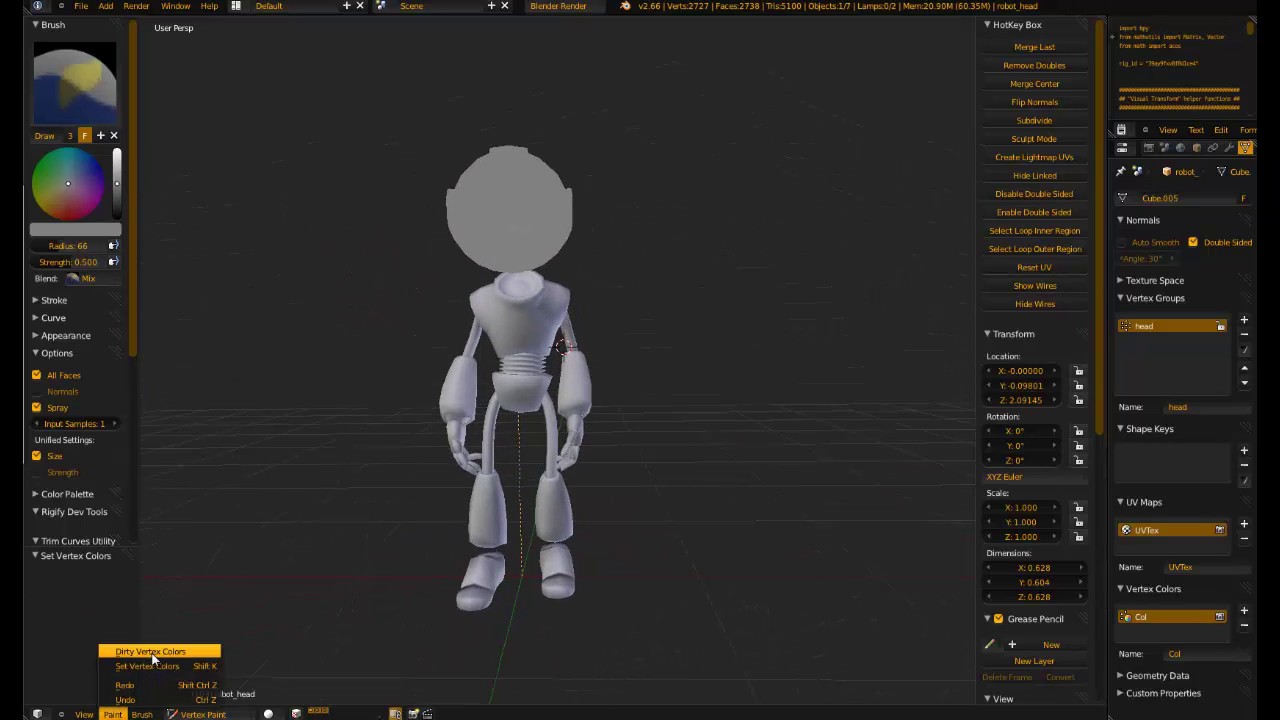
{"action": "left_click", "coordinate": [146, 653]}
{"action": "middle_click_drag", "start_coordinate": [237, 628], "coordinate": [482, 287]}
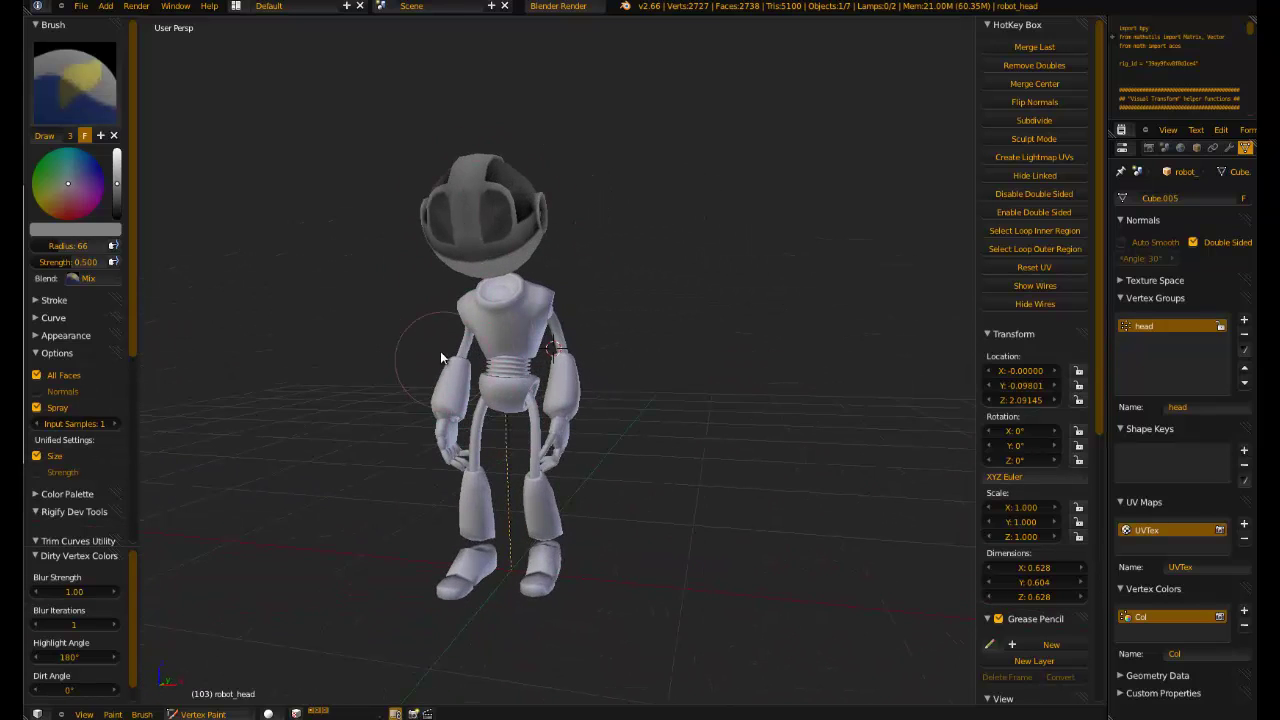
{"action": "key", "text": "v"}
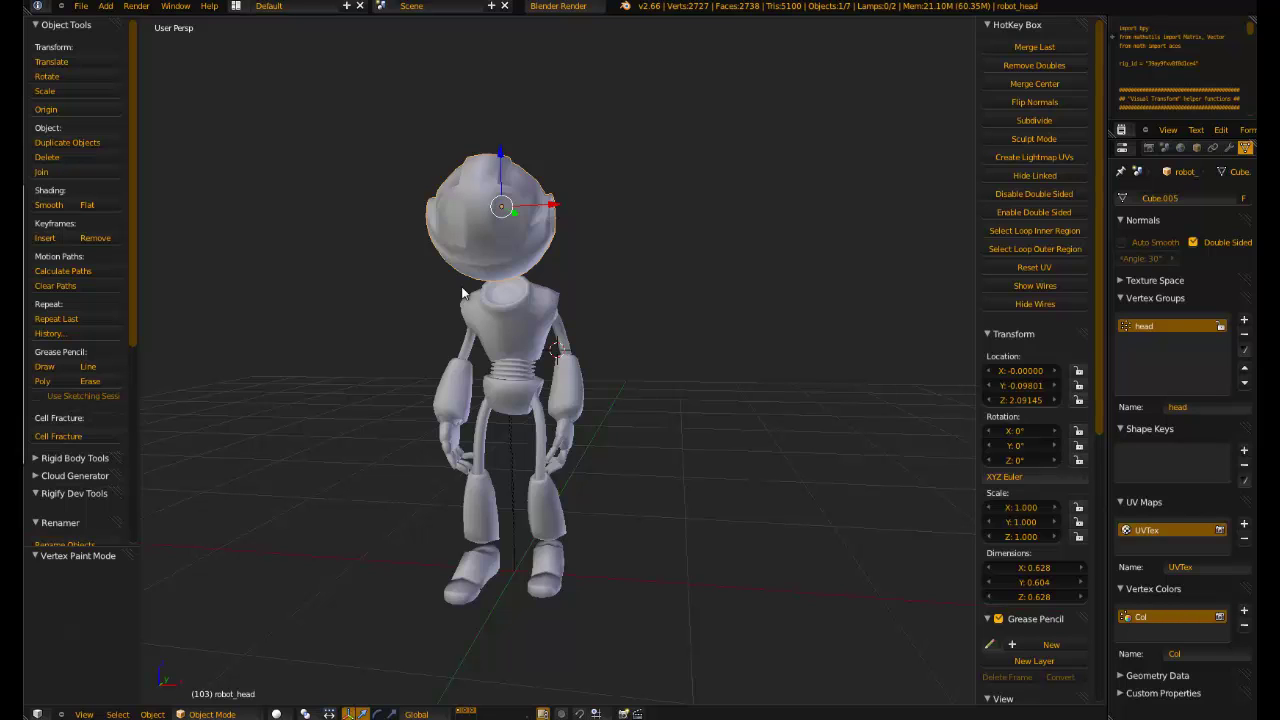
Select robot_body, apply Dirty Vertex Colors in Vertex Paint, and return to Object Mode
{"action": "right_click", "coordinate": [462, 293]}
{"action": "key", "text": "v"}
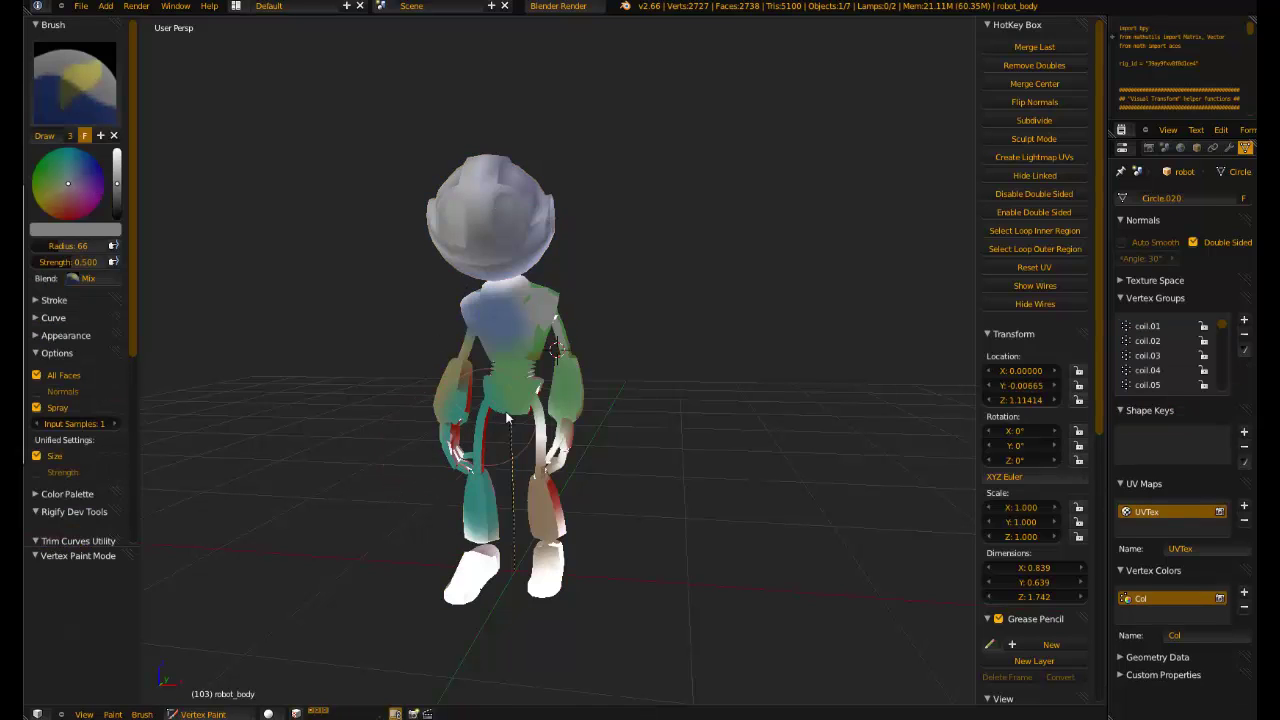
{"action": "mouse_move", "coordinate": [462, 300]}
{"action": "middle_mouse_down"}
{"action": "mouse_move", "coordinate": [420, 349]}
{"action": "mouse_move", "coordinate": [586, 343]}
{"action": "middle_mouse_up"}
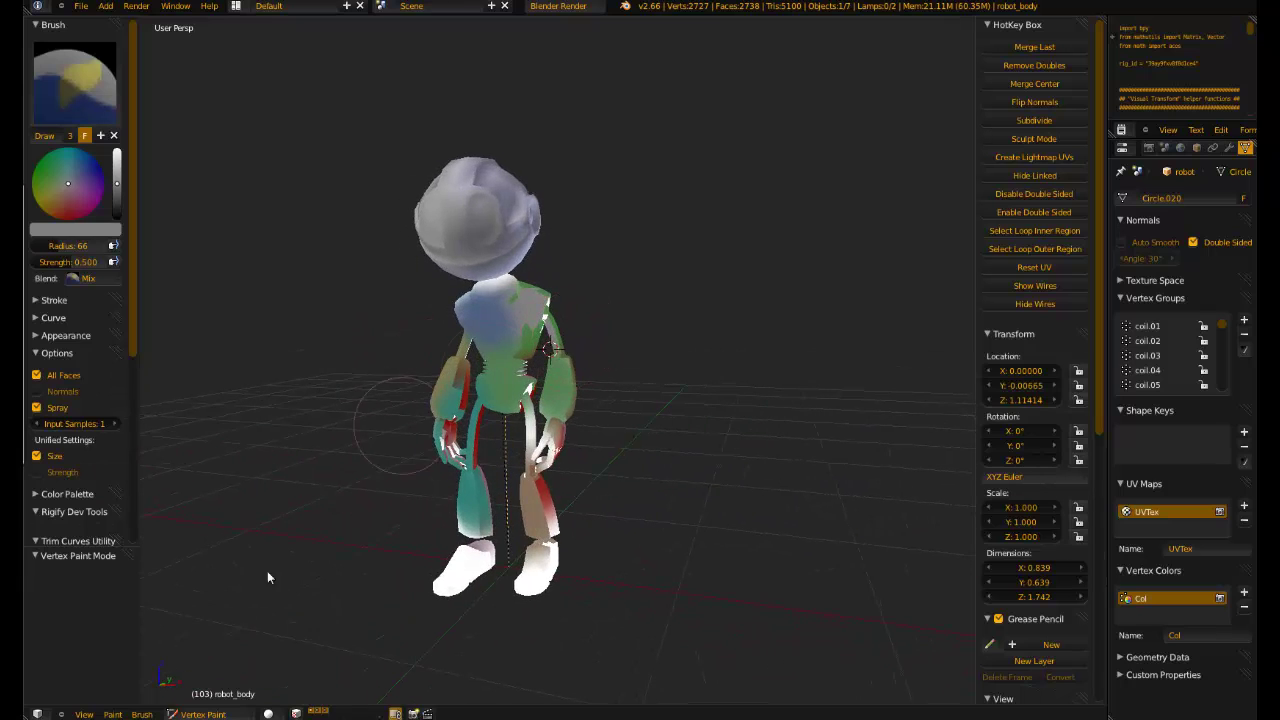
{"action": "left_click", "coordinate": [112, 714]}
{"action": "left_click", "coordinate": [145, 651]}
{"action": "mouse_move", "coordinate": [580, 420]}
{"action": "middle_mouse_down"}
{"action": "mouse_move", "coordinate": [664, 469]}
{"action": "mouse_move", "coordinate": [659, 420]}
{"action": "mouse_move", "coordinate": [588, 393]}
{"action": "mouse_move", "coordinate": [703, 370]}
{"action": "mouse_move", "coordinate": [571, 329]}
{"action": "mouse_move", "coordinate": [571, 371]}
{"action": "mouse_move", "coordinate": [718, 362]}
{"action": "mouse_move", "coordinate": [438, 350]}
{"action": "middle_mouse_up"}
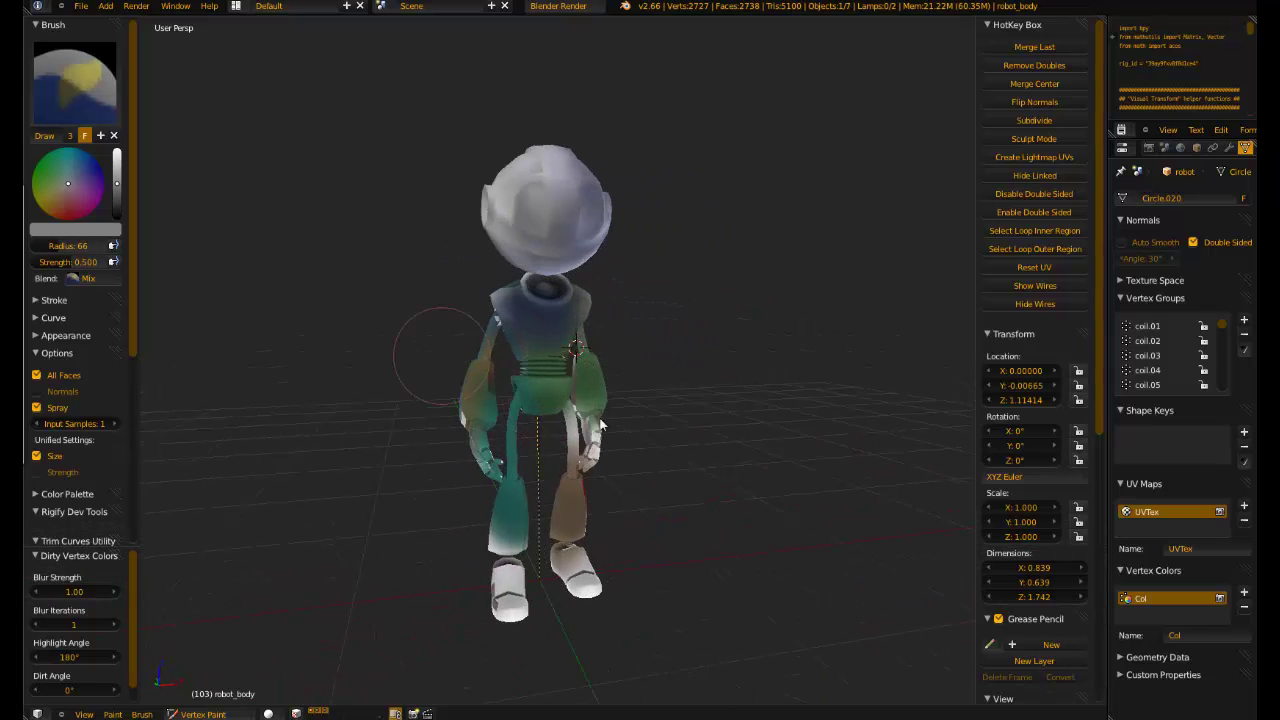
{"action": "key", "text": "v"}
{"action": "middle_click_drag", "start_coordinate": [599, 477], "coordinate": [715, 329]}
{"action": "key", "text": "x"}
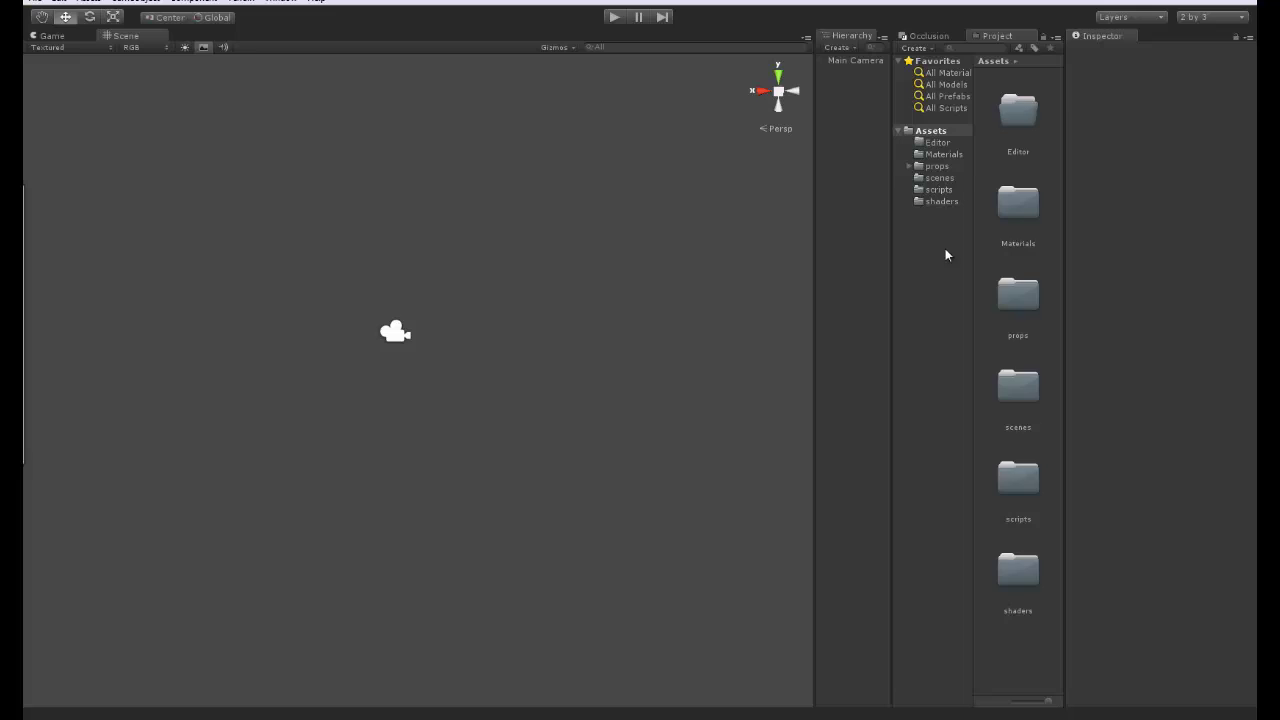
Drag the robot model into the Hierarchy and show the shaders folder's contents
{"action": "left_click_drag", "start_coordinate": [1015, 113], "coordinate": [858, 110]}
{"action": "left_click_drag", "start_coordinate": [466, 281], "coordinate": [603, 366], "text": "alt"}
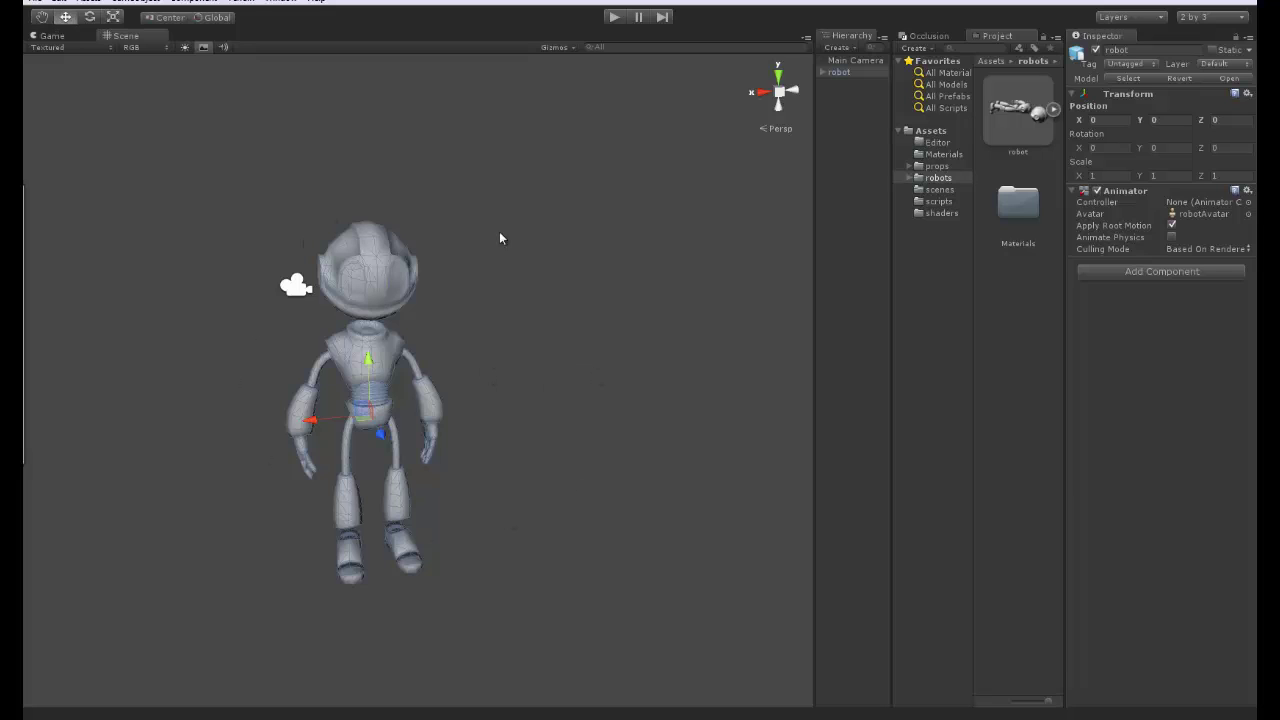
{"action": "left_click", "coordinate": [938, 213]}
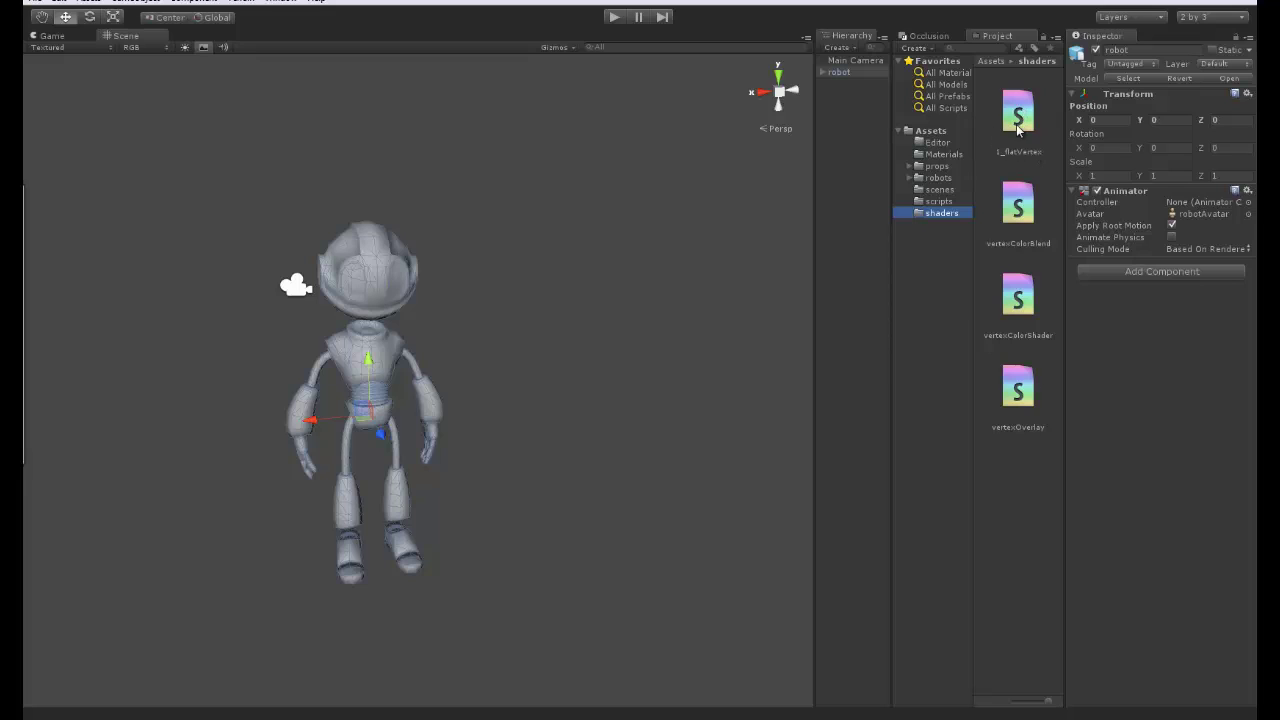
Apply the body material to the robot, then open 1_flatVertex.shader in MonoDevelop
{"action": "left_click_drag", "start_coordinate": [1018, 203], "coordinate": [400, 354]}
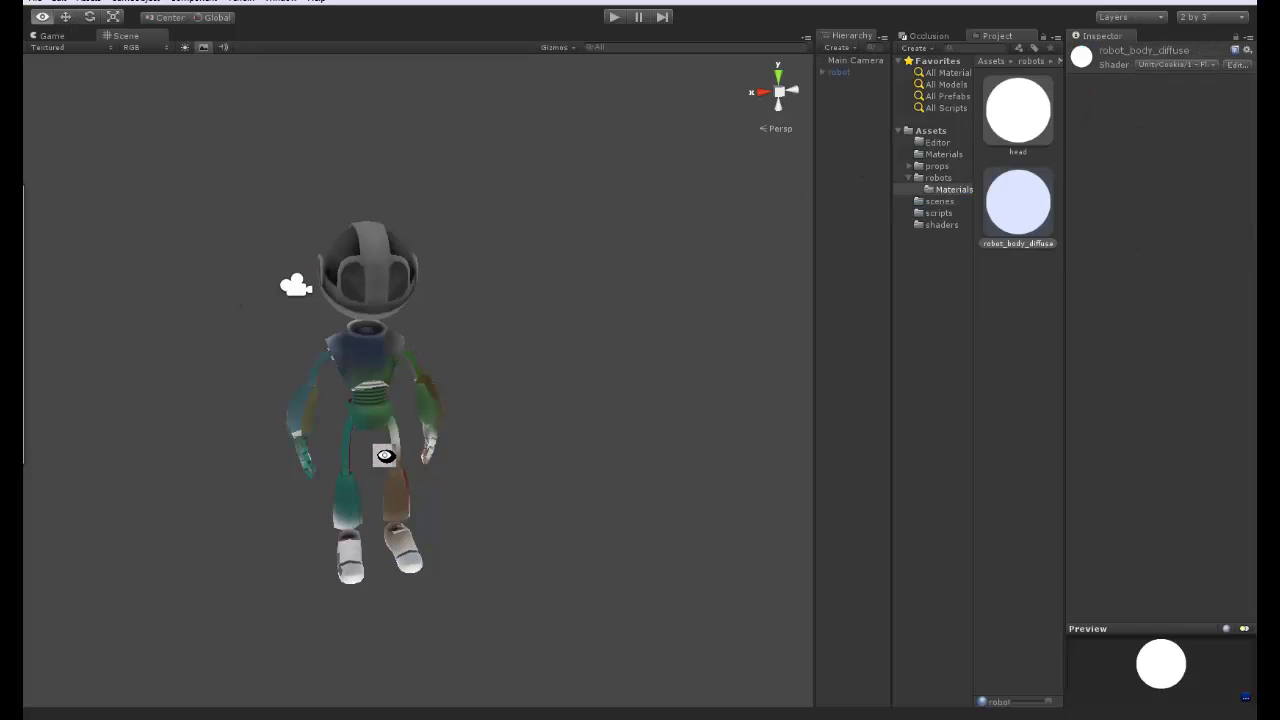
{"action": "left_click_drag", "start_coordinate": [392, 455], "coordinate": [536, 370], "text": "alt"}
{"action": "left_click", "coordinate": [942, 226]}
{"action": "left_click", "coordinate": [1025, 115]}
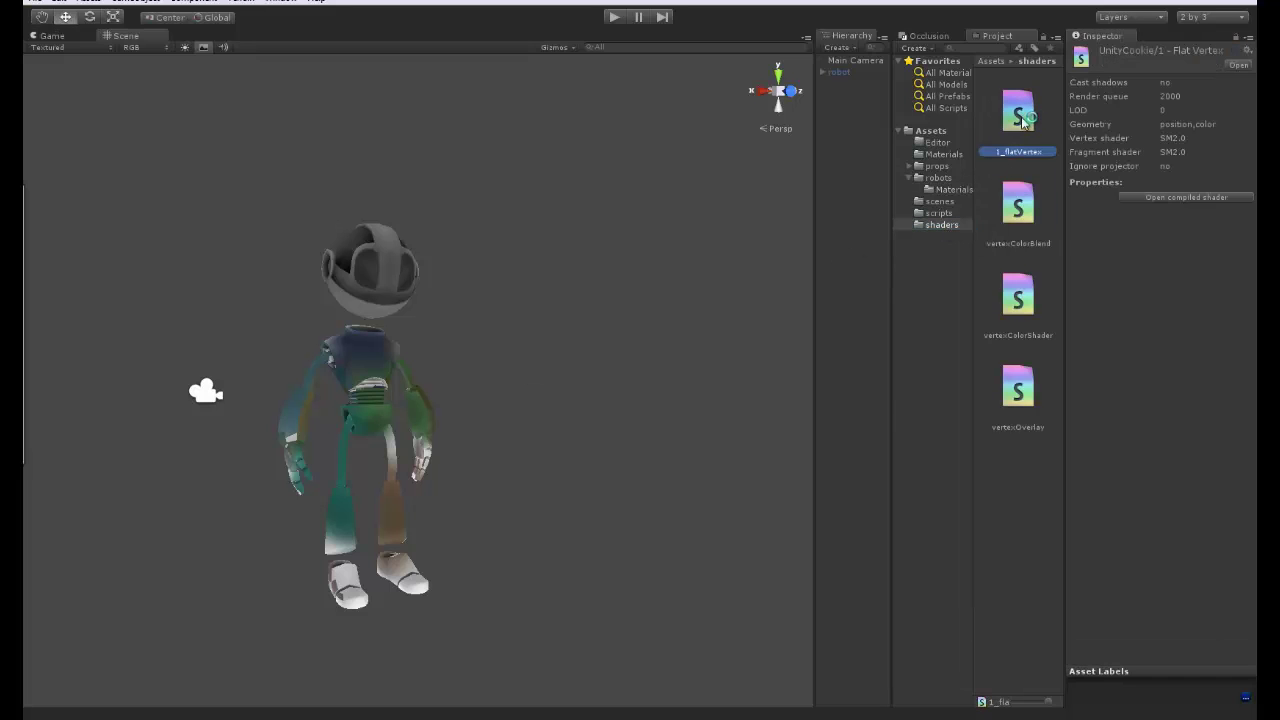
{"action": "double_click", "coordinate": [990, 158]}
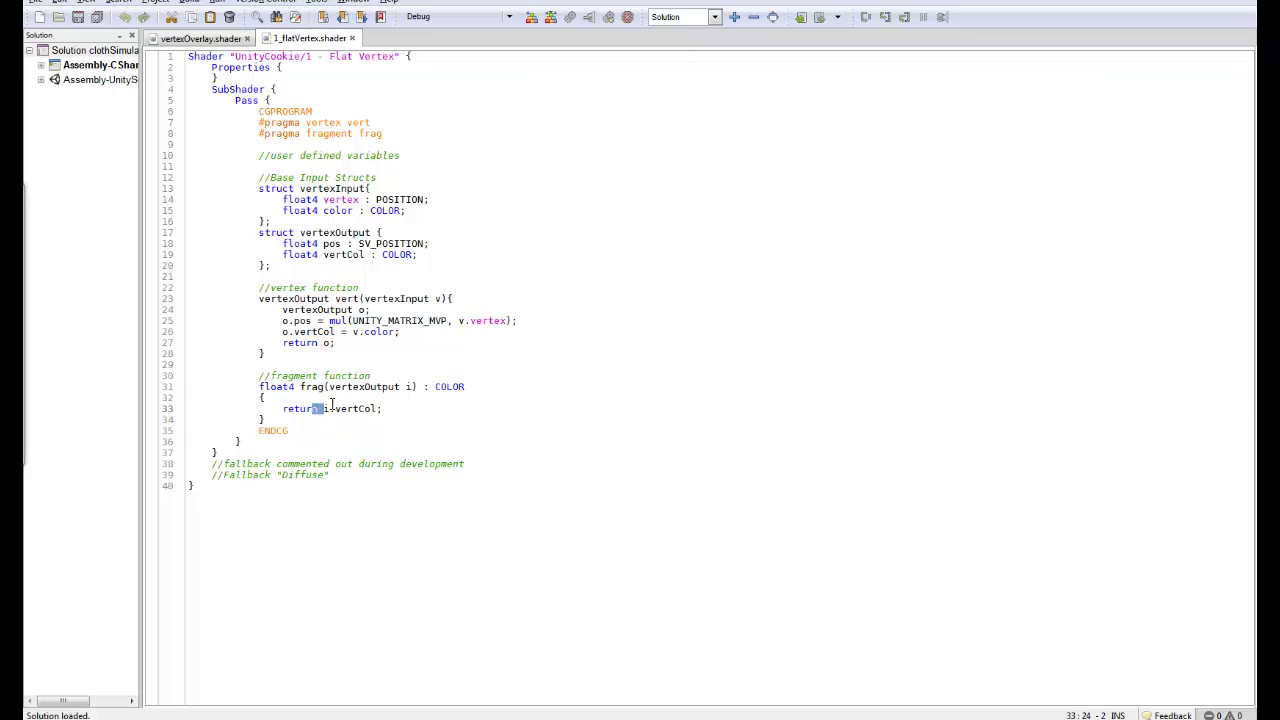
{"action": "left_click_drag", "start_coordinate": [315, 409], "coordinate": [382, 409]}
{"action": "key", "text": "Down"}
{"action": "left_click_drag", "start_coordinate": [282, 254], "coordinate": [420, 255]}
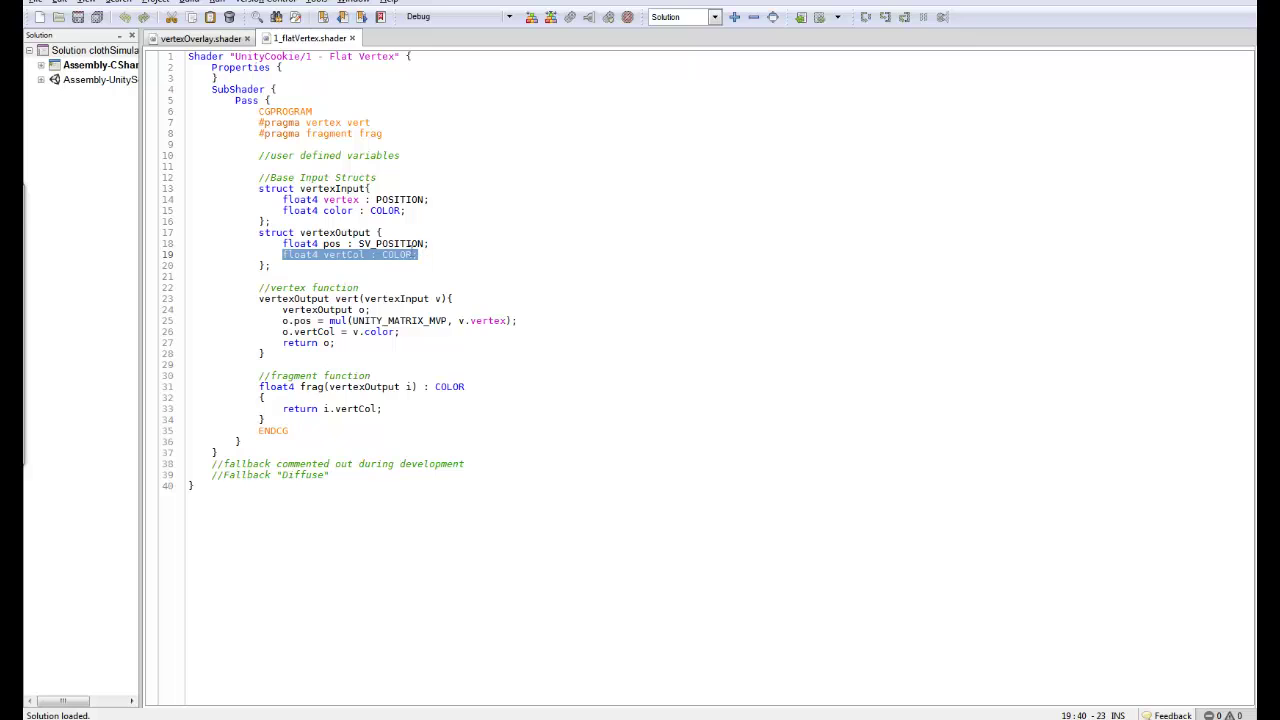
{"action": "left_click", "coordinate": [411, 276]}
{"action": "left_click_drag", "start_coordinate": [281, 210], "coordinate": [426, 210]}
{"action": "left_click", "coordinate": [428, 210]}
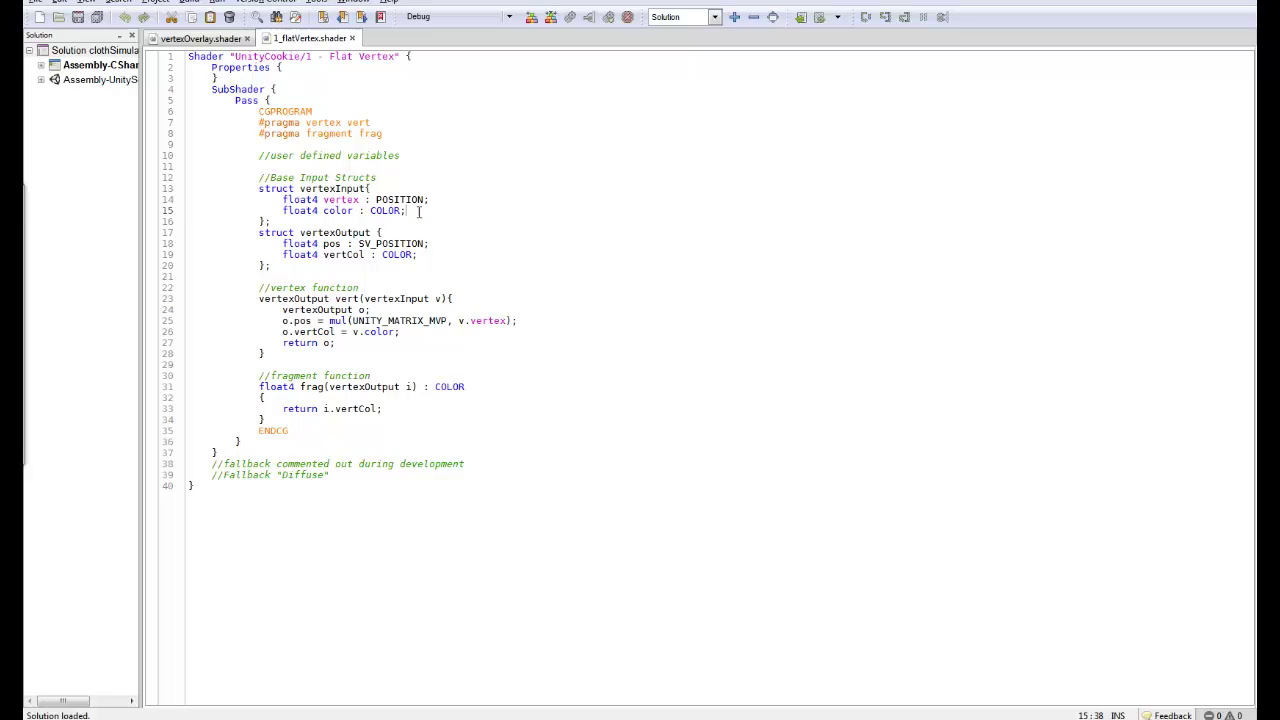
{"action": "key", "text": "Return"}
{"action": "type", "text": "f"}
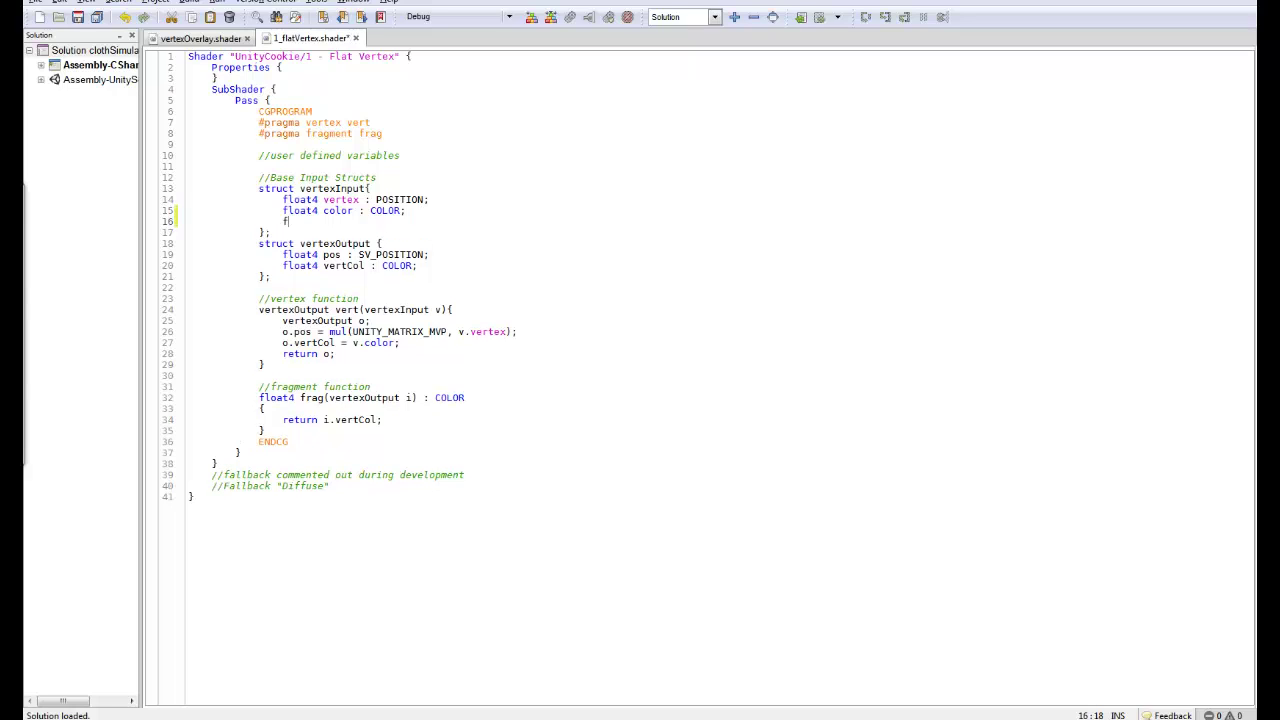
{"action": "type", "text": "loat4"}
{"action": "key", "text": "BackSpace"}
{"action": "key", "text": "BackSpace"}
{"action": "key", "text": "BackSpace"}
{"action": "key", "text": "BackSpace"}
{"action": "key", "text": "BackSpace"}
{"action": "key", "text": "BackSpace"}
{"action": "type", "text": "half"}
{"action": "key", "text": "BackSpace"}
{"action": "key", "text": "BackSpace"}
{"action": "key", "text": "BackSpace"}
{"action": "key", "text": "BackSpace"}
{"action": "type", "text": "fixed"}
{"action": "type", "text": "4 color"}
{"action": "type", "text": ": COLOR;"}
{"action": "key", "text": "shift+Up"}
{"action": "key", "text": "BackSpace"}
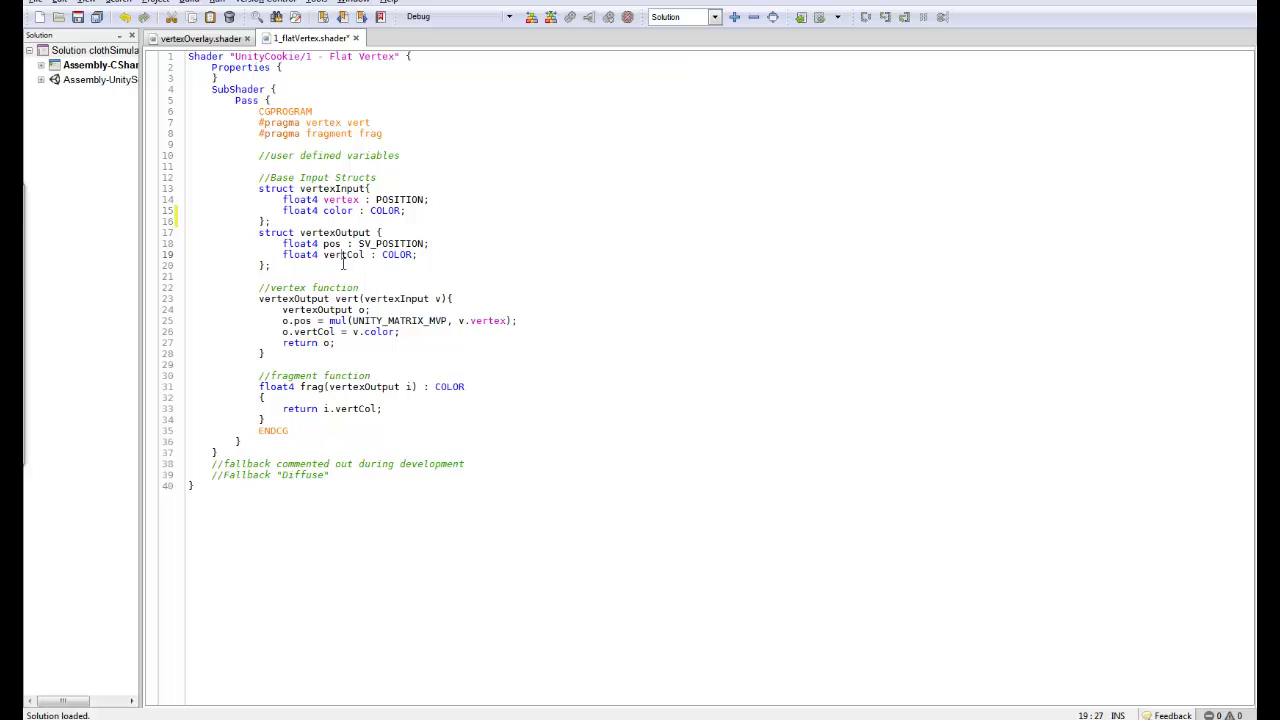
{"action": "left_click_drag", "start_coordinate": [324, 256], "coordinate": [380, 258]}
{"action": "double_click", "coordinate": [398, 255]}
{"action": "type", "text": "TEX_COOR"}
{"action": "key", "text": "BackSpace"}
{"action": "key", "text": "BackSpace"}
{"action": "key", "text": "BackSpace"}
{"action": "key", "text": "BackSpace"}
{"action": "key", "text": "BackSpace"}
{"action": "type", "text": "COORD"}
{"action": "key", "text": "BackSpace"}
{"action": "key", "text": "BackSpace"}
{"action": "key", "text": "BackSpace"}
{"action": "key", "text": "BackSpace"}
{"action": "key", "text": "BackSpace"}
{"action": "key", "text": "BackSpace"}
{"action": "key", "text": "BackSpace"}
{"action": "key", "text": "BackSpace"}
{"action": "type", "text": "COLOR"}
{"action": "left_click_drag", "start_coordinate": [382, 254], "coordinate": [414, 254]}
{"action": "left_click_drag", "start_coordinate": [310, 321], "coordinate": [341, 332]}
{"action": "left_click", "coordinate": [345, 345]}
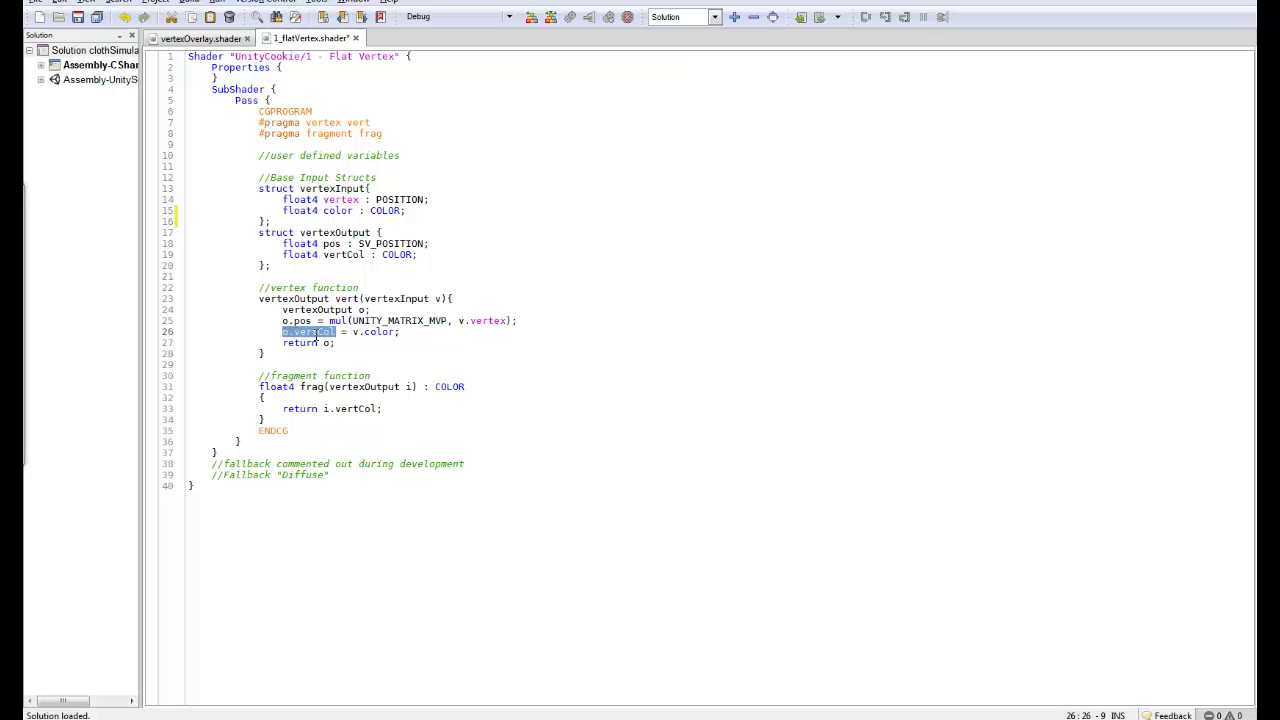
{"action": "double_click", "coordinate": [316, 333]}
{"action": "left_click", "coordinate": [318, 310]}
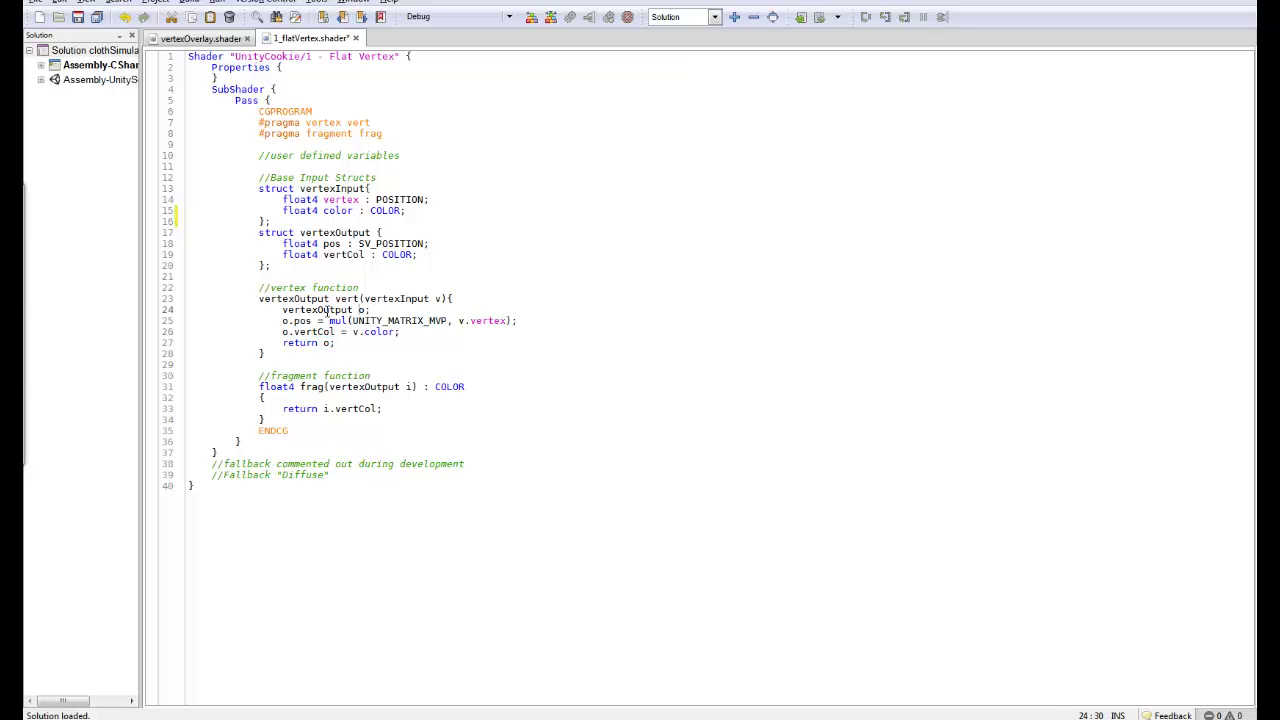
{"action": "double_click", "coordinate": [315, 310]}
{"action": "left_click", "coordinate": [310, 233]}
{"action": "double_click", "coordinate": [330, 233]}
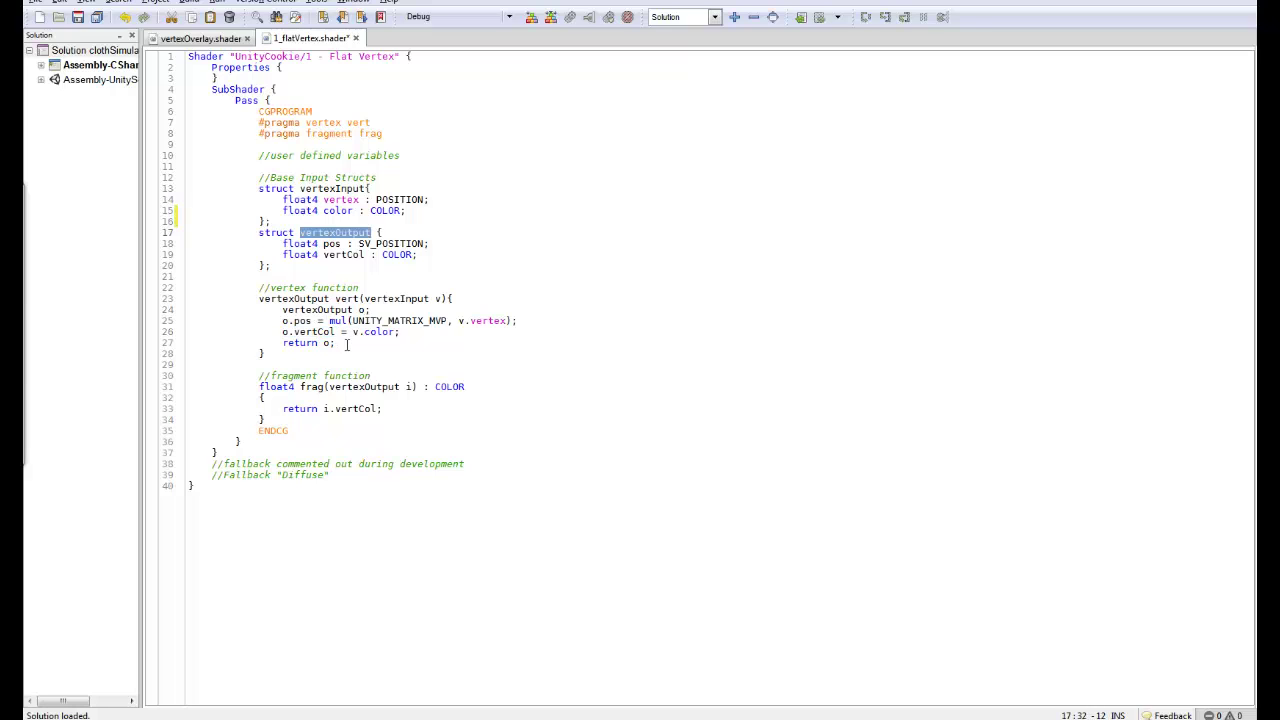
{"action": "double_click", "coordinate": [315, 332]}
{"action": "double_click", "coordinate": [343, 255]}
{"action": "double_click", "coordinate": [398, 255]}
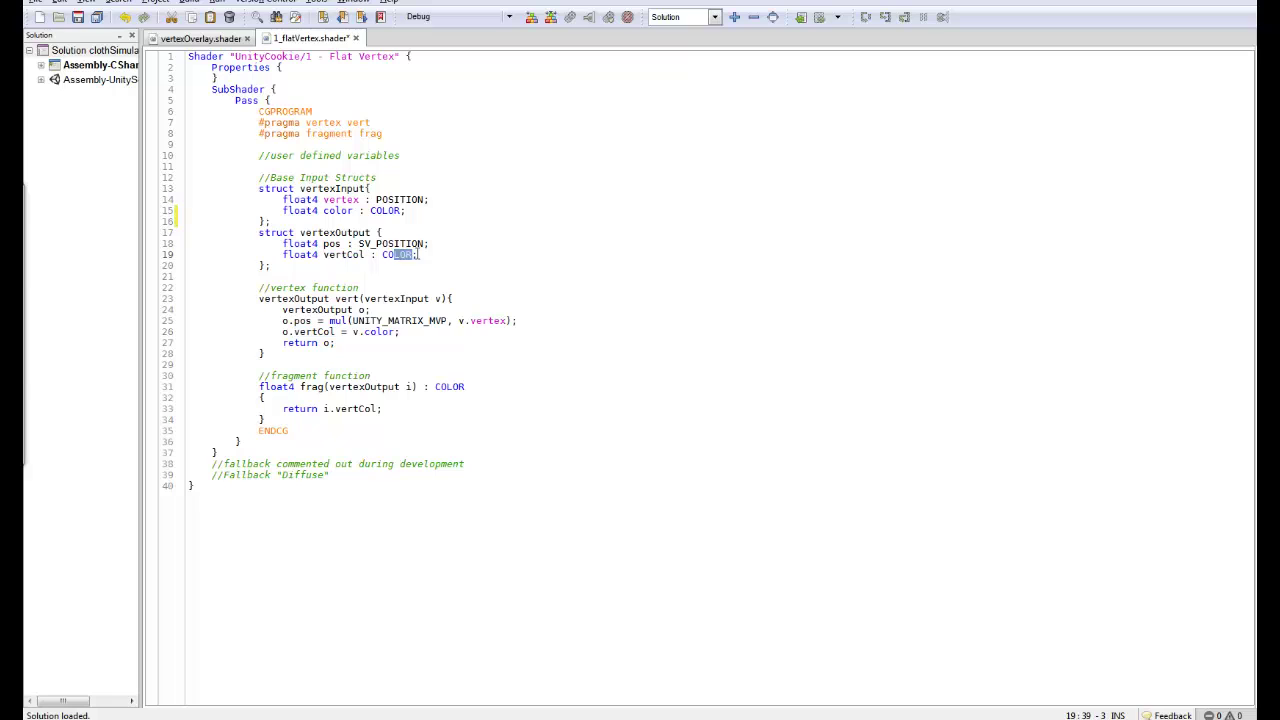
{"action": "left_click", "coordinate": [390, 255]}
{"action": "left_click", "coordinate": [352, 332]}
{"action": "left_click_drag", "start_coordinate": [352, 332], "coordinate": [397, 332]}
{"action": "left_click", "coordinate": [398, 332]}
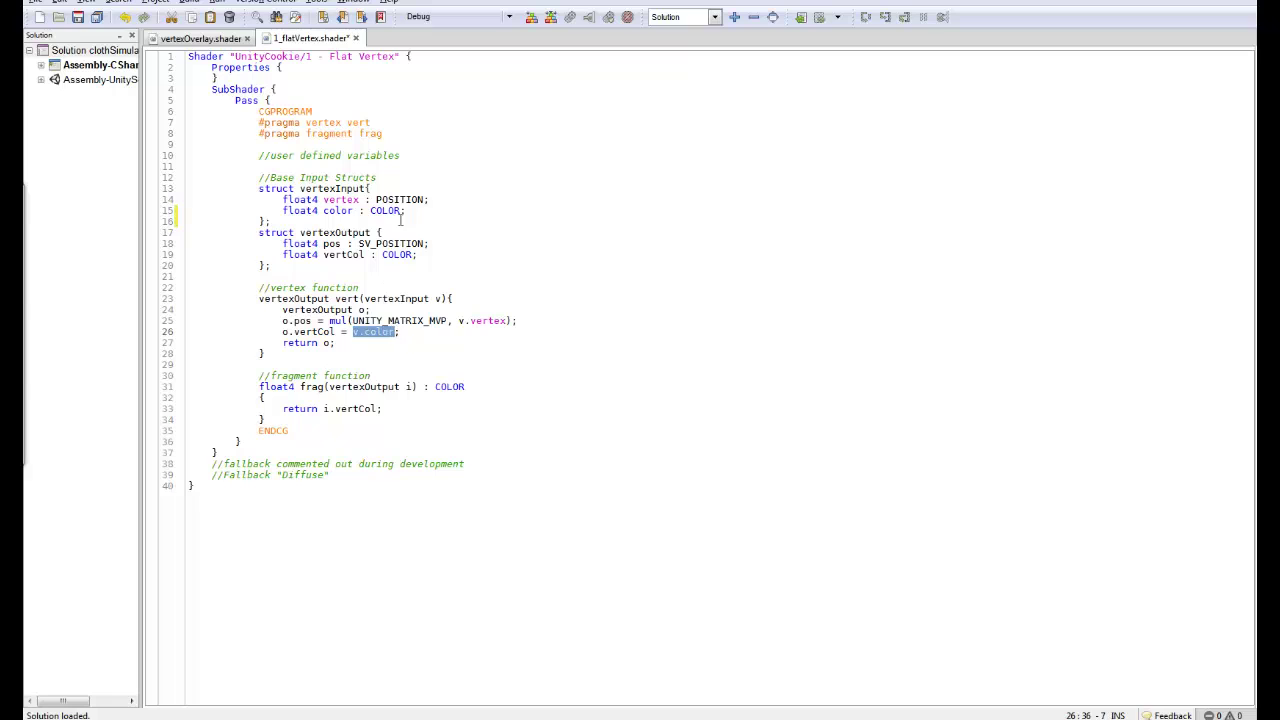
{"action": "left_click", "coordinate": [439, 298]}
{"action": "double_click", "coordinate": [398, 298]}
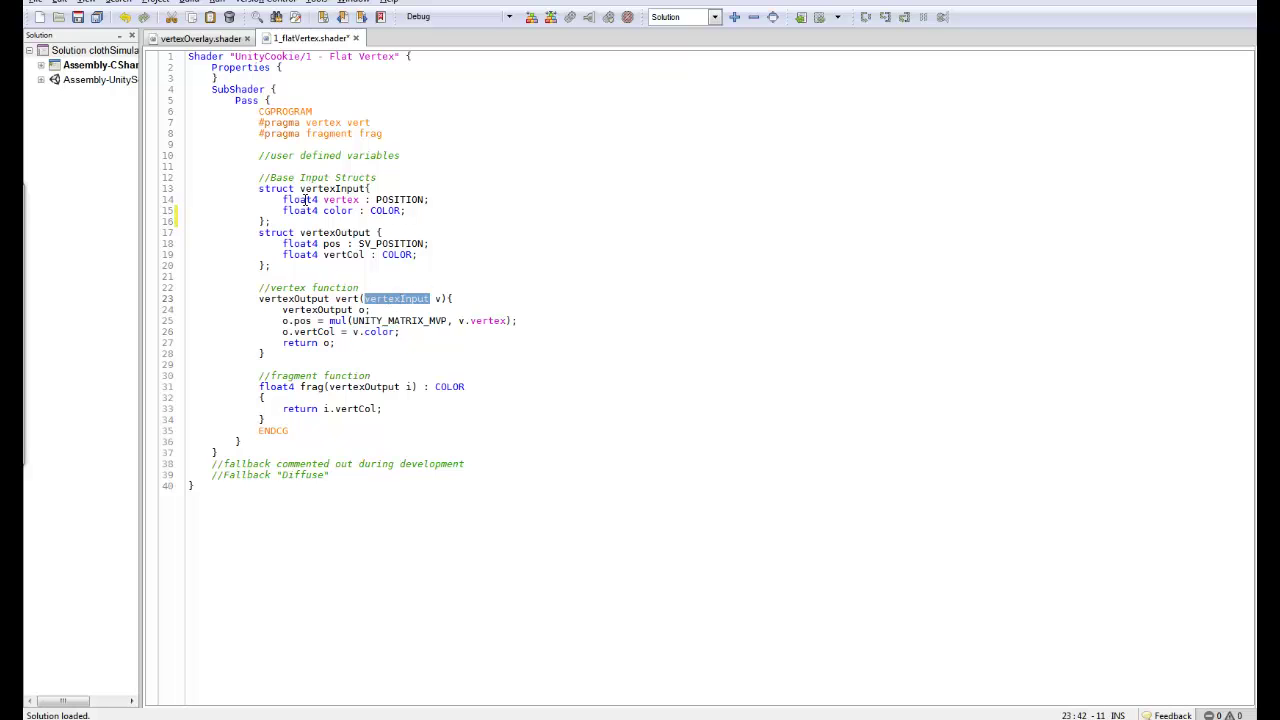
{"action": "double_click", "coordinate": [333, 188]}
{"action": "double_click", "coordinate": [338, 210]}
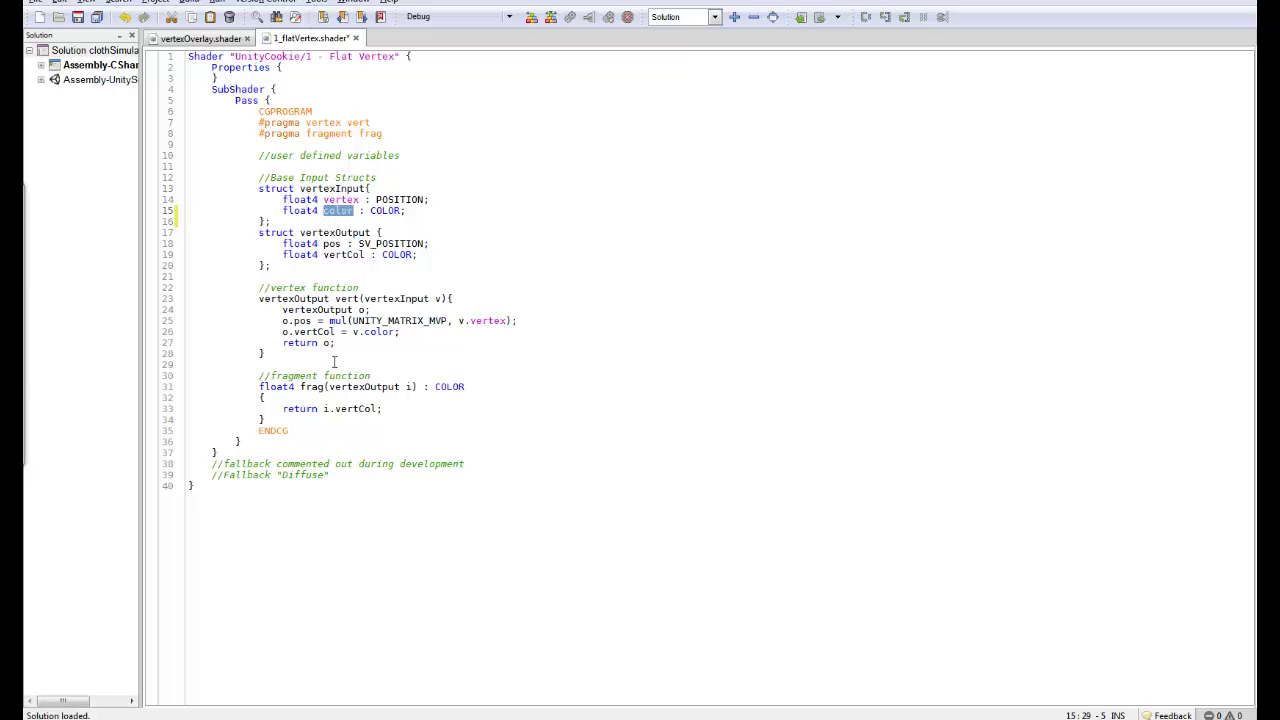
{"action": "double_click", "coordinate": [388, 210]}
{"action": "left_click_drag", "start_coordinate": [283, 408], "coordinate": [392, 408]}
{"action": "key", "text": "Right"}
Open vertexOverlay.shader and examine the lerp blend of tex and vertex colours on lines 30-31
{"action": "left_click", "coordinate": [225, 38]}
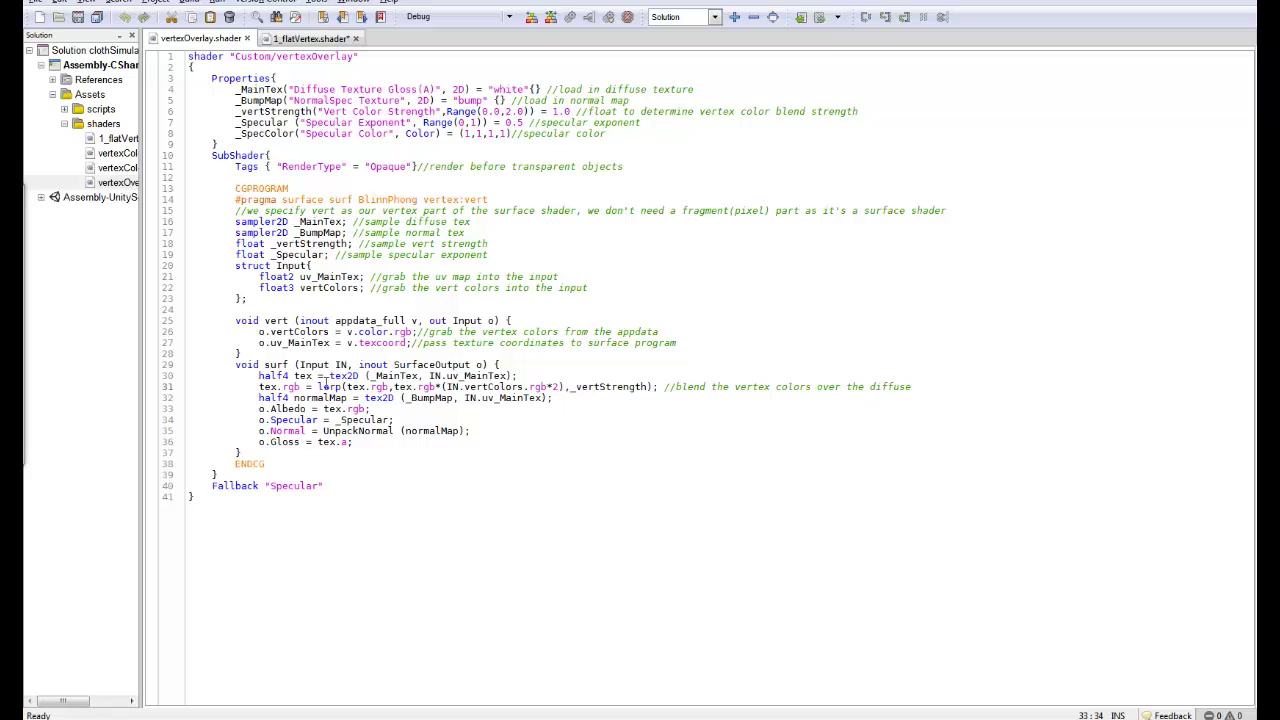
{"action": "left_click", "coordinate": [319, 386]}
{"action": "left_click_drag", "start_coordinate": [319, 386], "coordinate": [659, 387]}
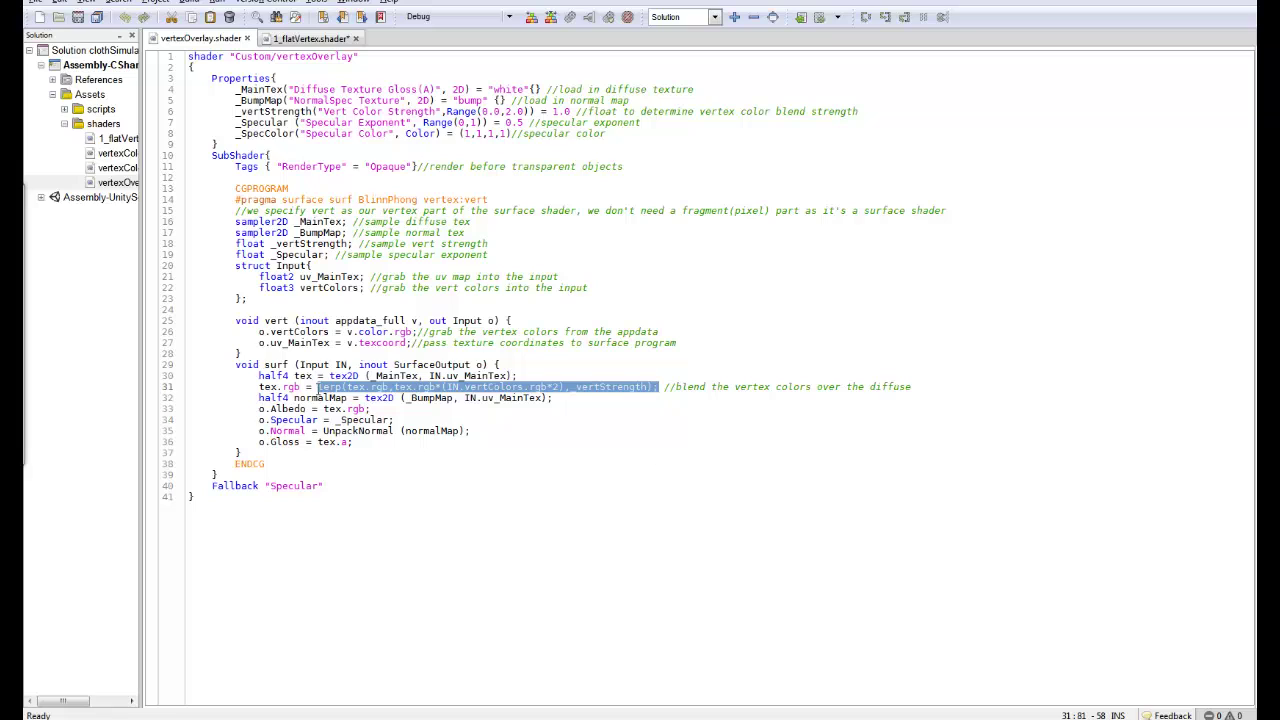
{"action": "left_click", "coordinate": [345, 387]}
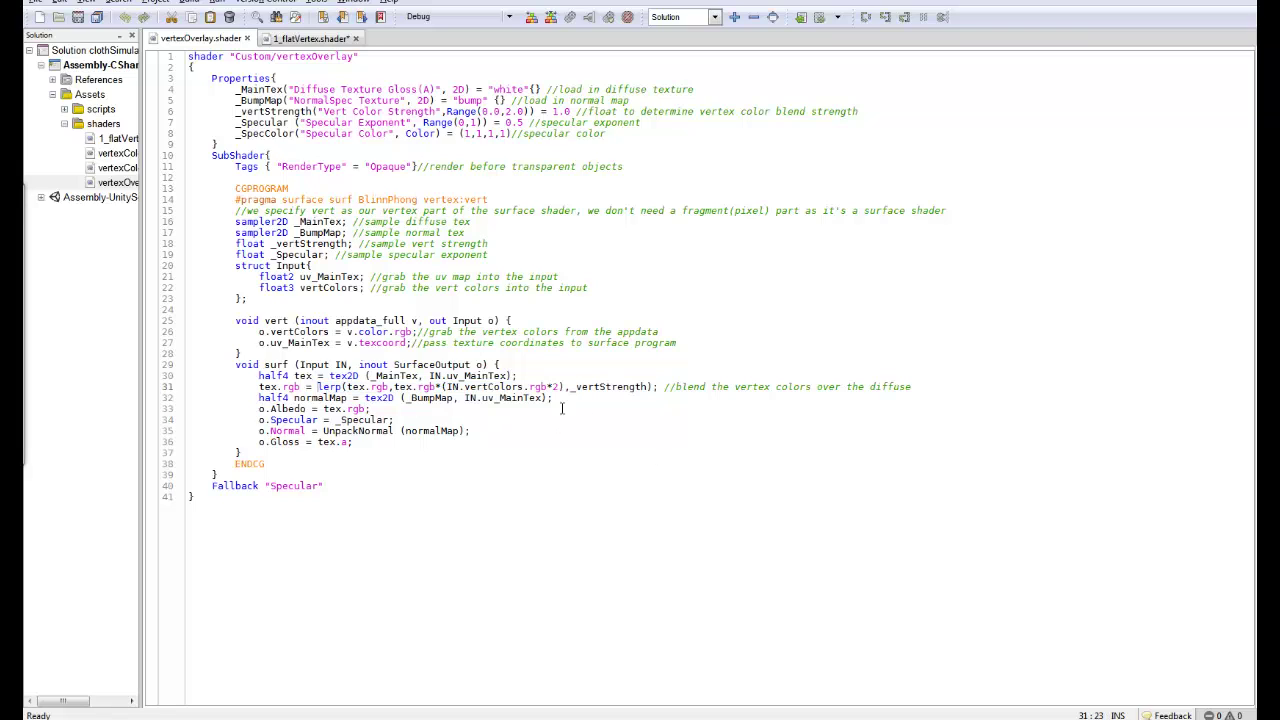
{"action": "left_click_drag", "start_coordinate": [300, 377], "coordinate": [313, 377]}
Examine the vertColors field declared in the Input struct on line 22
{"action": "double_click", "coordinate": [314, 288]}
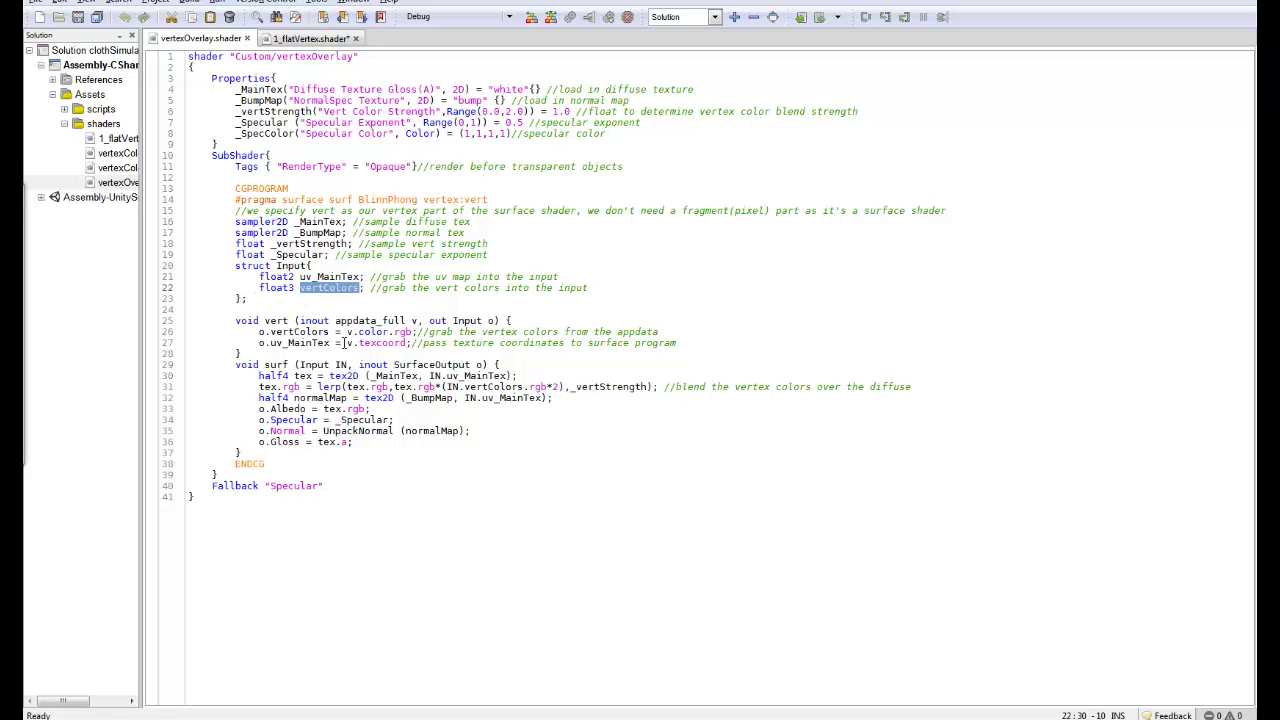
{"action": "left_click_drag", "start_coordinate": [323, 289], "coordinate": [300, 289]}
{"action": "left_click", "coordinate": [327, 290]}
{"action": "double_click", "coordinate": [284, 332]}
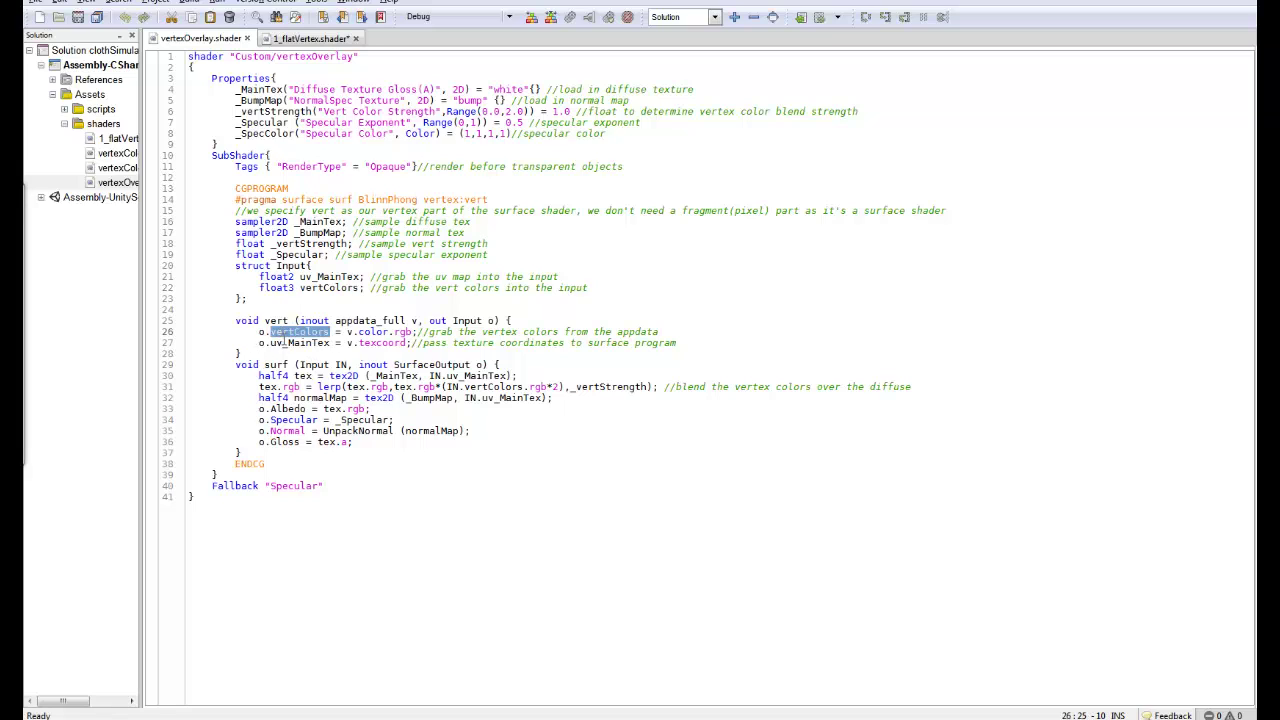
{"action": "left_click_drag", "start_coordinate": [300, 288], "coordinate": [320, 298]}
{"action": "left_click", "coordinate": [334, 294]}
{"action": "double_click", "coordinate": [286, 265]}
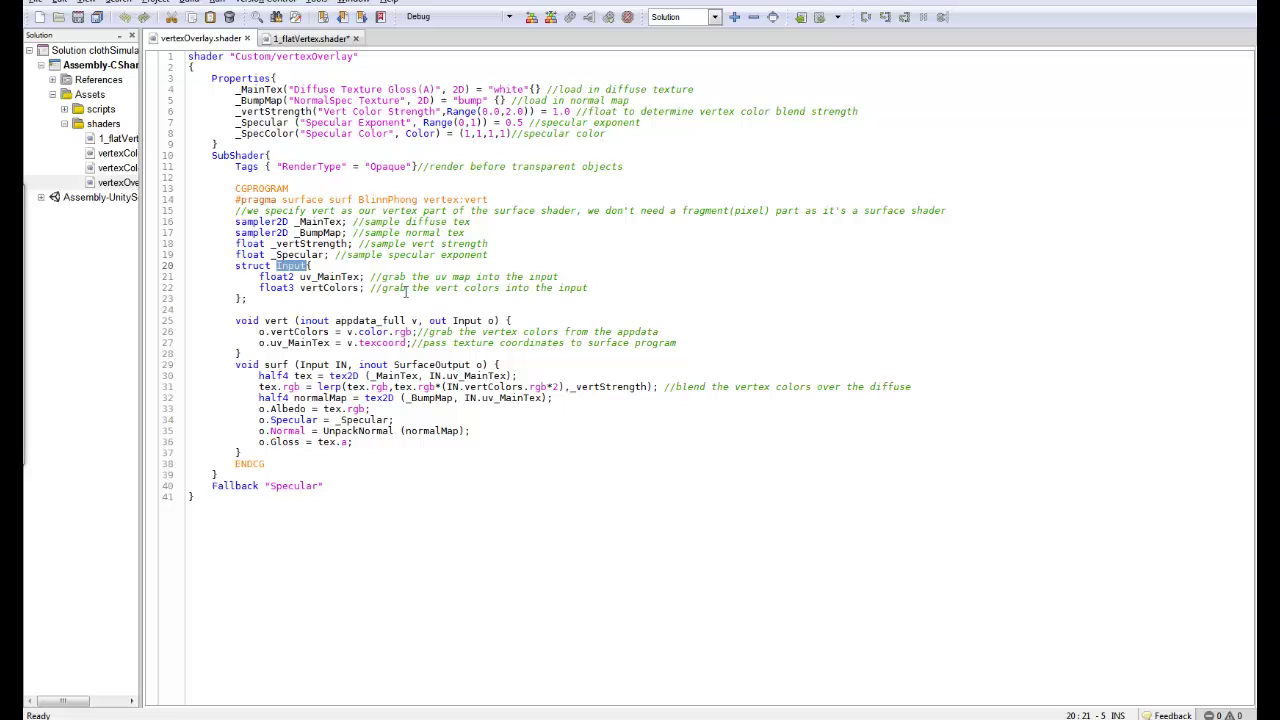
Examine the vert function's appdata_full v and Input parameters on line 25
{"action": "left_click", "coordinate": [325, 331]}
{"action": "double_click", "coordinate": [413, 320]}
{"action": "left_click", "coordinate": [313, 331]}
{"action": "left_click", "coordinate": [290, 265]}
{"action": "left_click", "coordinate": [333, 287]}
{"action": "left_click", "coordinate": [466, 321]}
{"action": "double_click", "coordinate": [466, 321]}
Examine line 26, where v.color is copied into vertColors
{"action": "double_click", "coordinate": [300, 332]}
{"action": "left_click", "coordinate": [348, 332]}
{"action": "mouse_move", "coordinate": [348, 332]}
{"action": "left_mouse_down"}
{"action": "mouse_move", "coordinate": [406, 332]}
{"action": "mouse_move", "coordinate": [335, 321]}
{"action": "left_mouse_up"}
{"action": "left_click", "coordinate": [406, 332]}
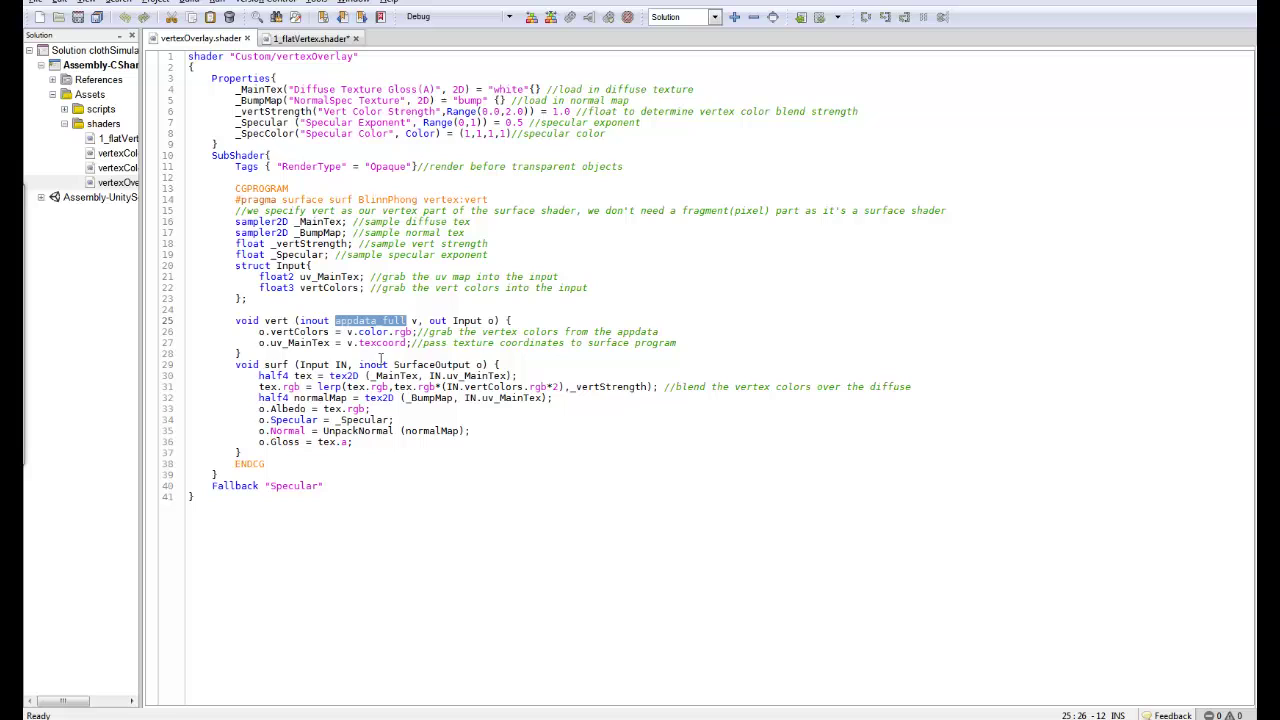
{"action": "double_click", "coordinate": [375, 333]}
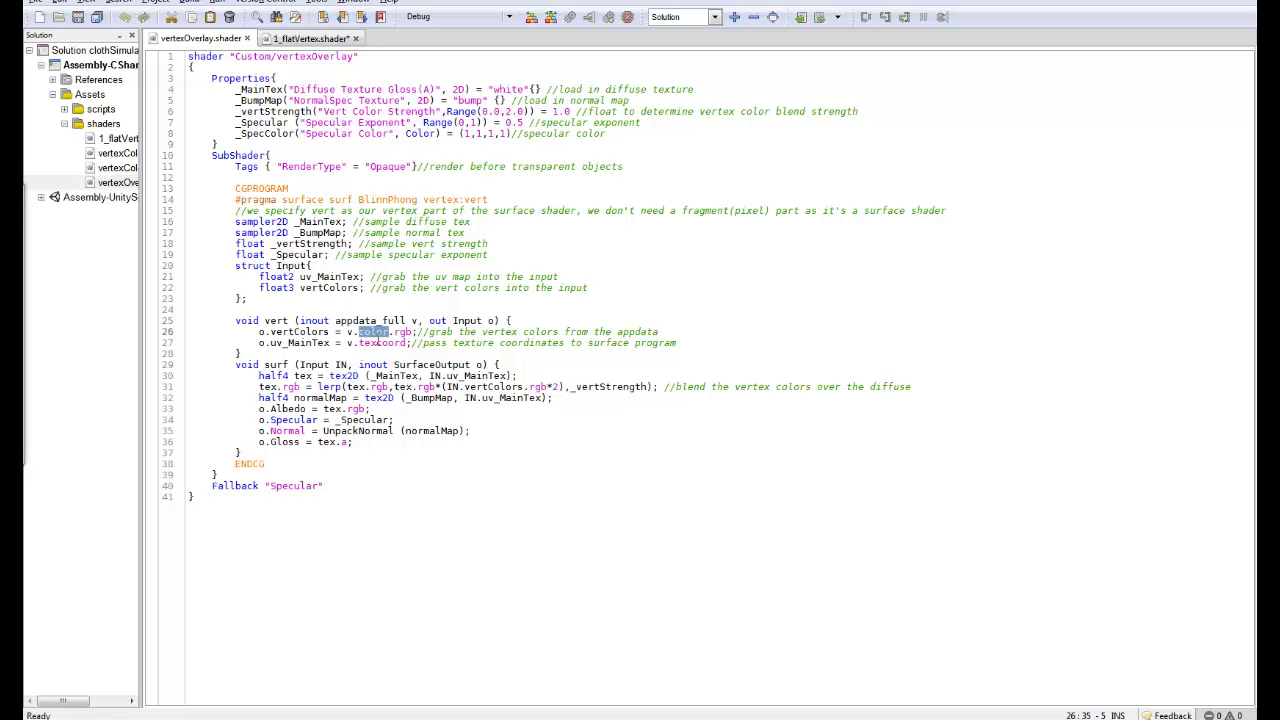
{"action": "left_click_drag", "start_coordinate": [270, 332], "coordinate": [326, 332]}
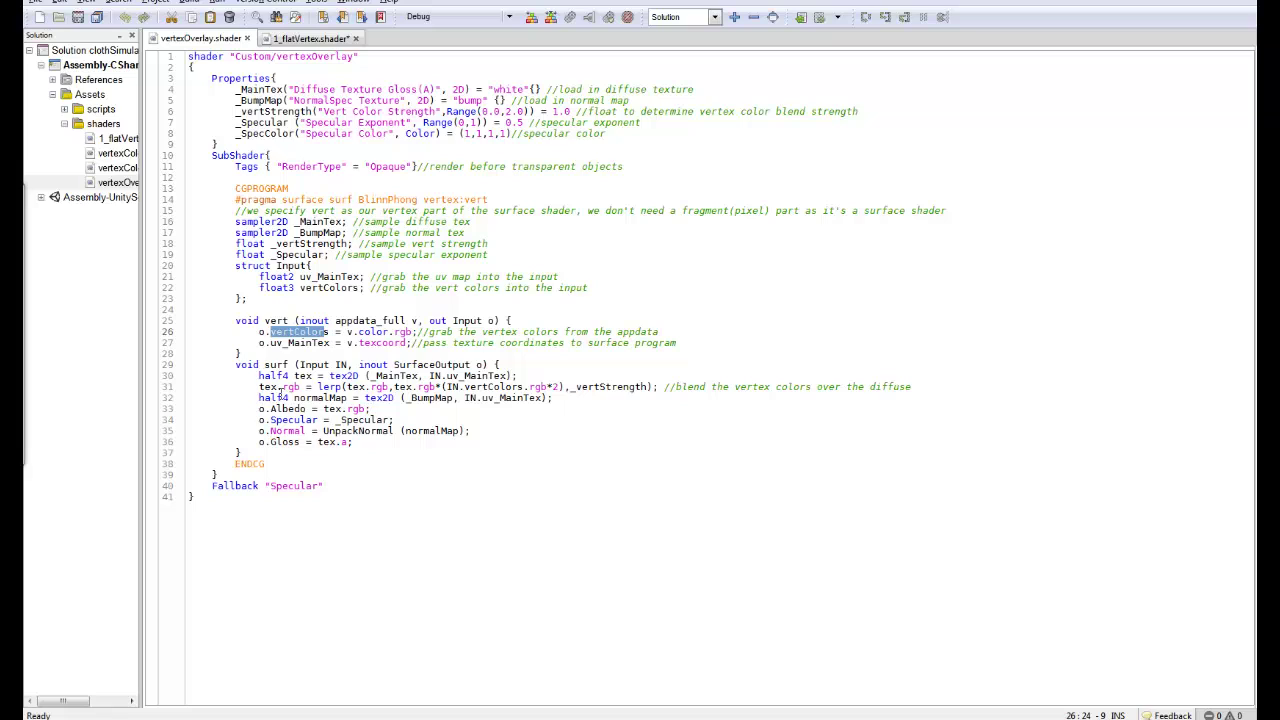
{"action": "left_click", "coordinate": [604, 358]}
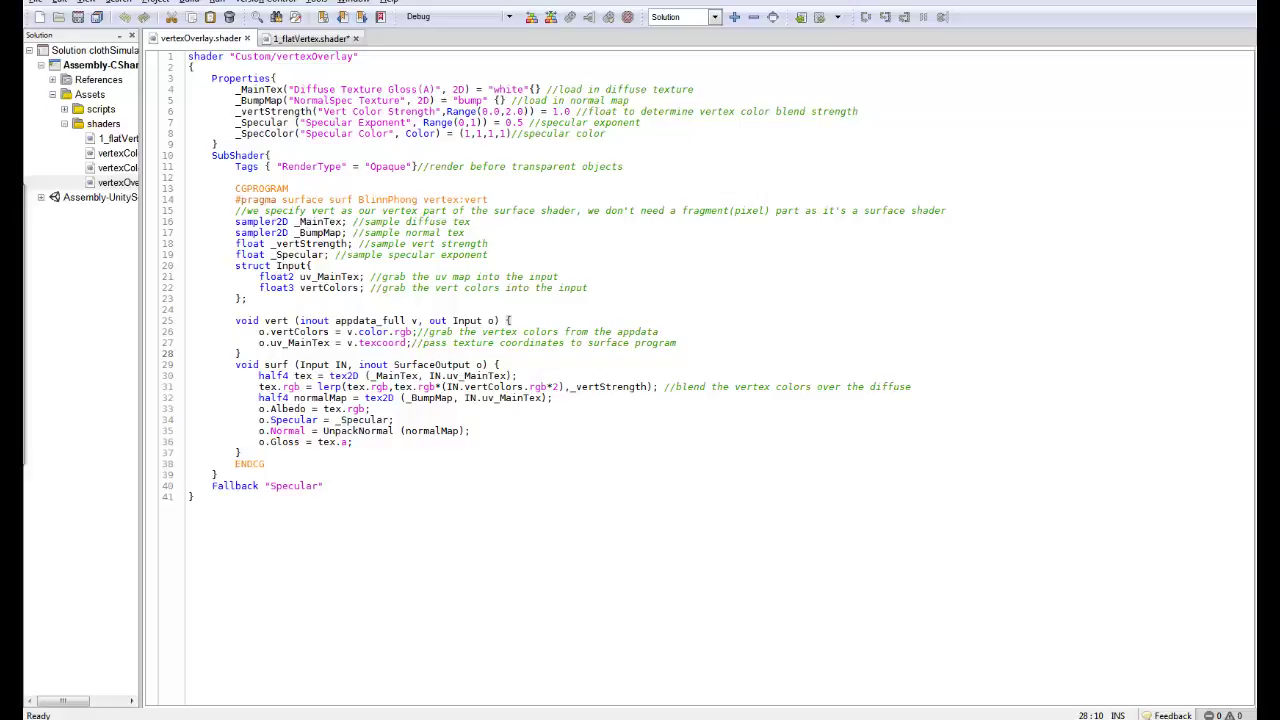
Back in Unity, select the head material in the robot's Materials folder and open its shader list
{"action": "key", "text": "alt+Tab"}
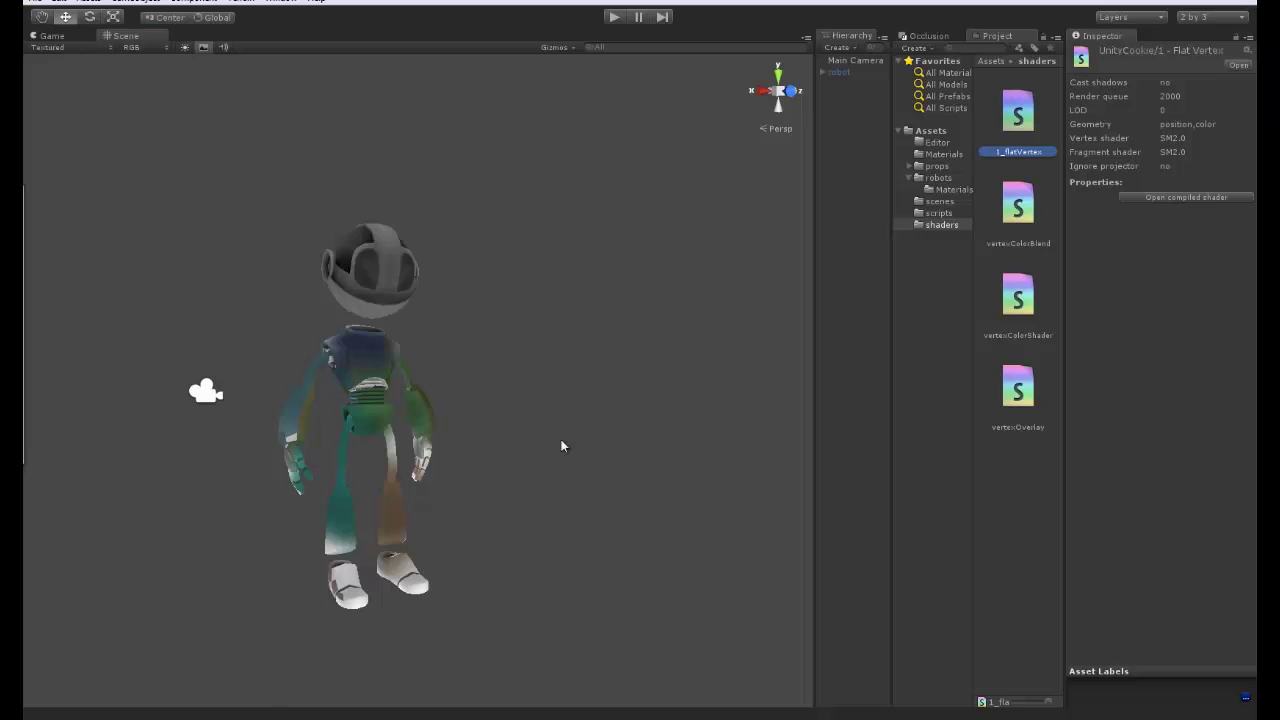
{"action": "left_click", "coordinate": [950, 189]}
{"action": "left_click", "coordinate": [1020, 130]}
{"action": "left_click", "coordinate": [1168, 64]}
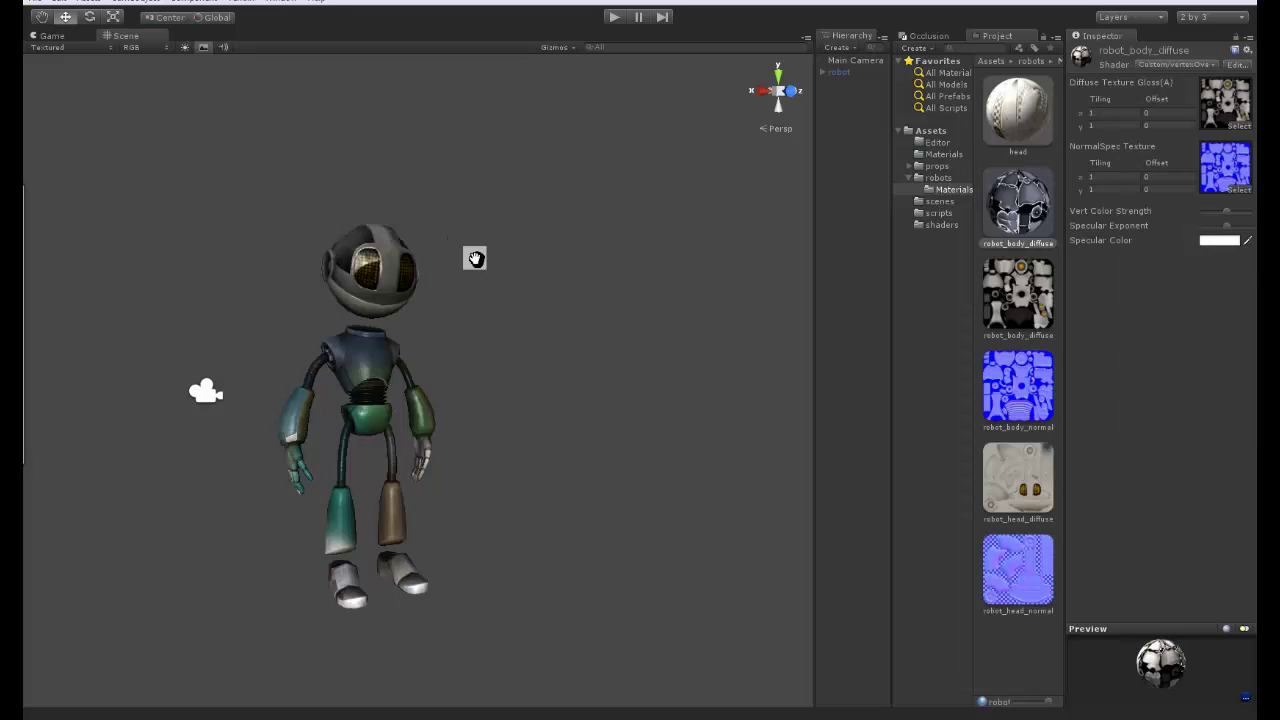
Orbit and zoom around the textured robot to inspect its torso, sides and front
{"action": "left_click_drag", "start_coordinate": [475, 259], "coordinate": [495, 297], "text": "alt"}
{"action": "left_click_drag", "start_coordinate": [600, 400], "coordinate": [740, 400], "text": "alt"}
{"action": "left_click_drag", "start_coordinate": [331, 369], "coordinate": [488, 380], "text": "alt"}
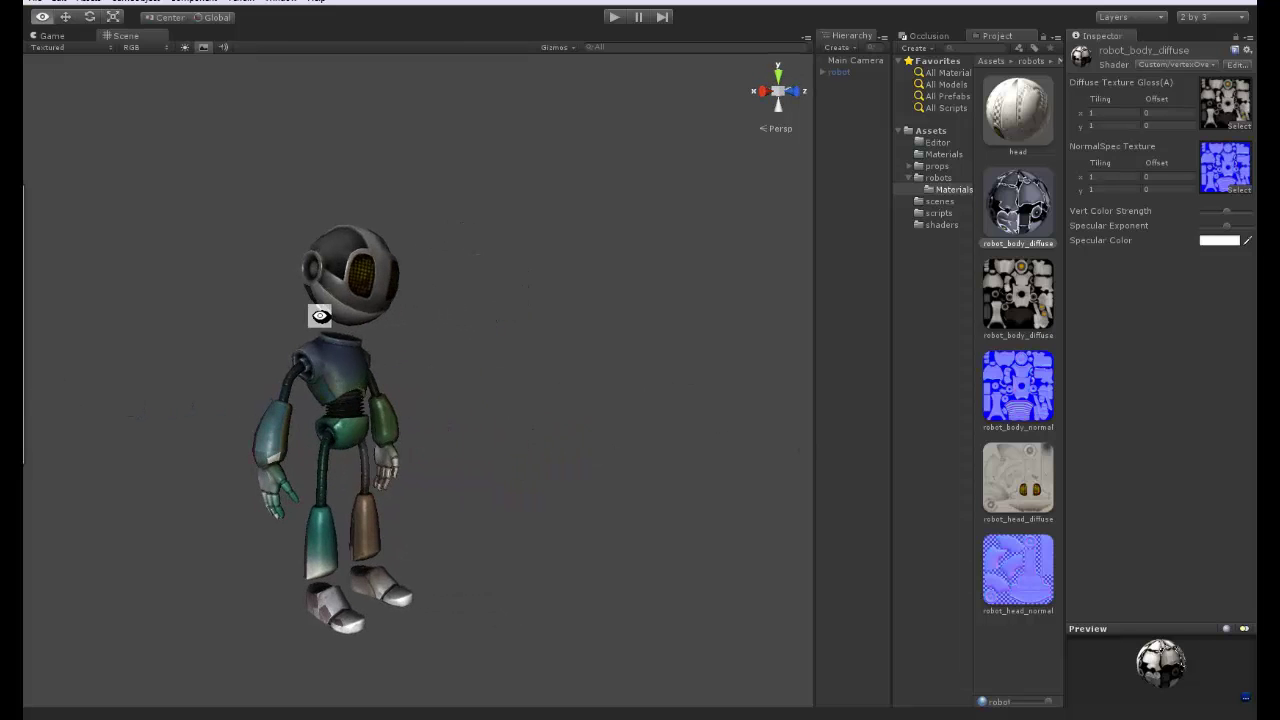
{"action": "right_click_drag", "start_coordinate": [488, 380], "coordinate": [442, 435], "text": "alt"}
{"action": "left_click_drag", "start_coordinate": [442, 435], "coordinate": [506, 363], "text": "alt"}
{"action": "right_click_drag", "start_coordinate": [506, 363], "coordinate": [436, 330], "text": "alt"}
{"action": "left_click_drag", "start_coordinate": [436, 330], "coordinate": [480, 349], "text": "alt"}
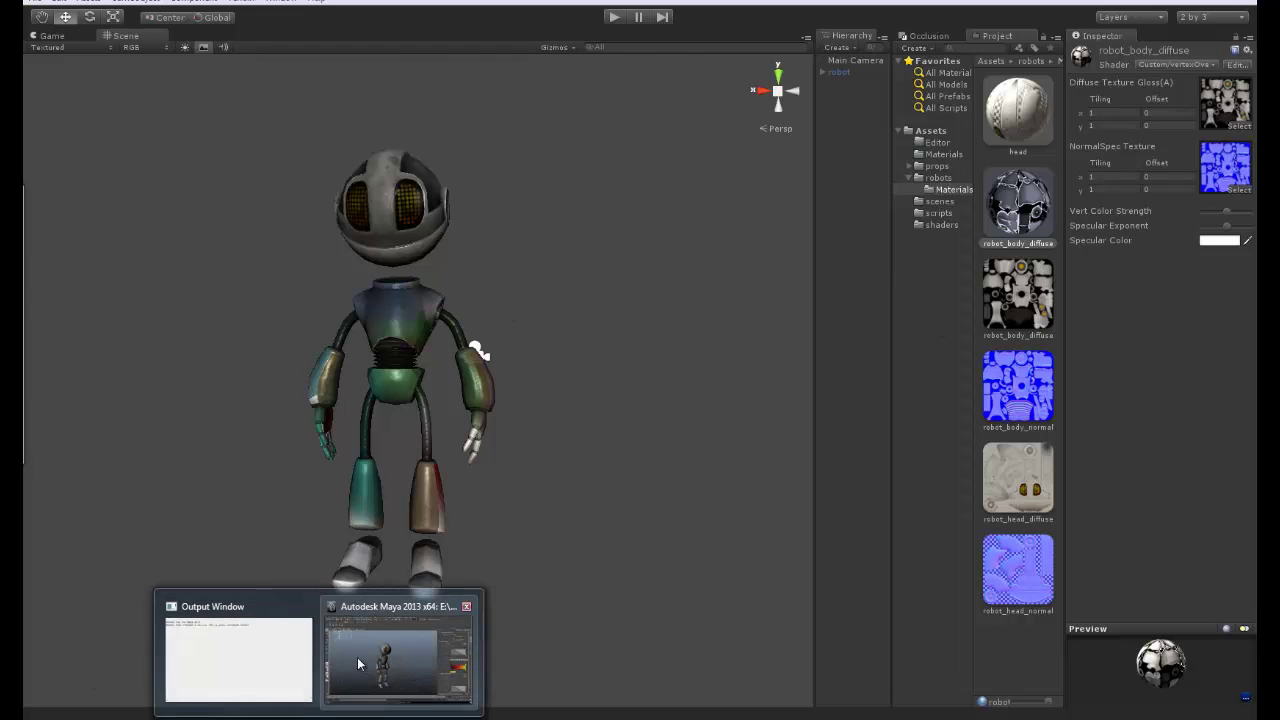
In Maya, select the robot's body mesh and check the Renderer menu without changing it
{"action": "left_click", "coordinate": [378, 670]}
{"action": "left_click_drag", "start_coordinate": [580, 374], "coordinate": [520, 372], "text": "alt"}
{"action": "left_click", "coordinate": [521, 366]}
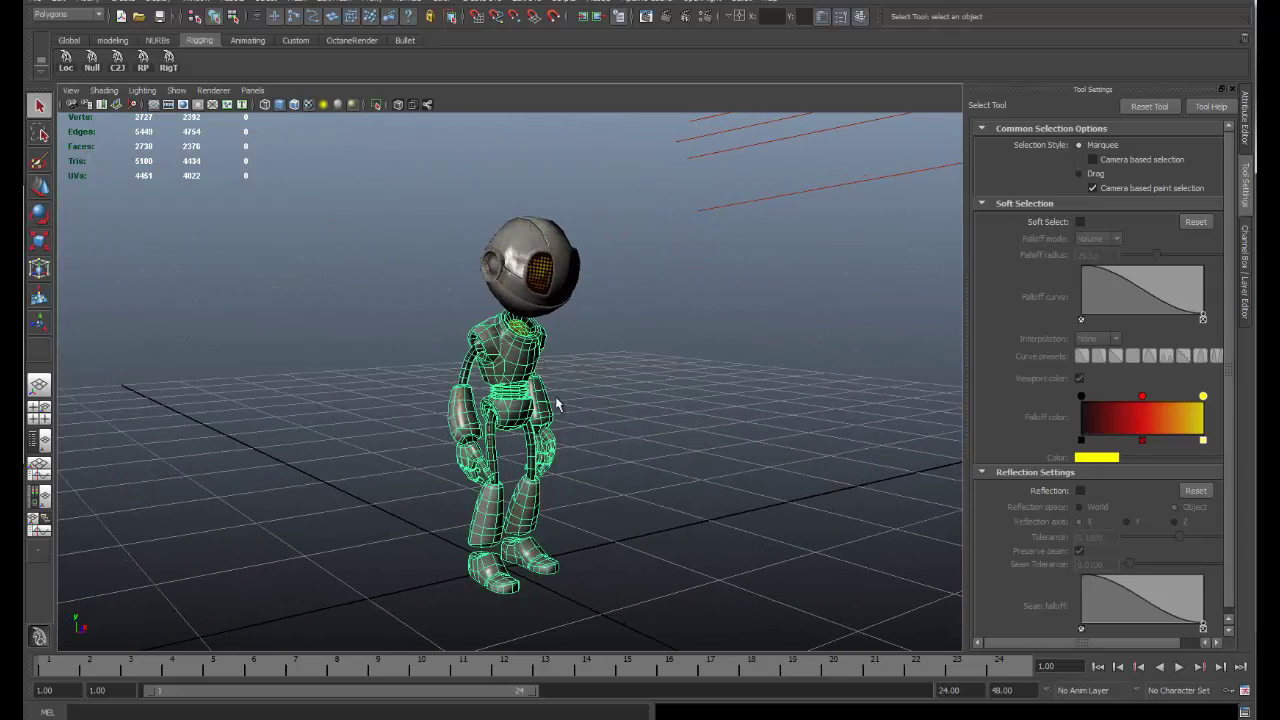
{"action": "left_click", "coordinate": [213, 90]}
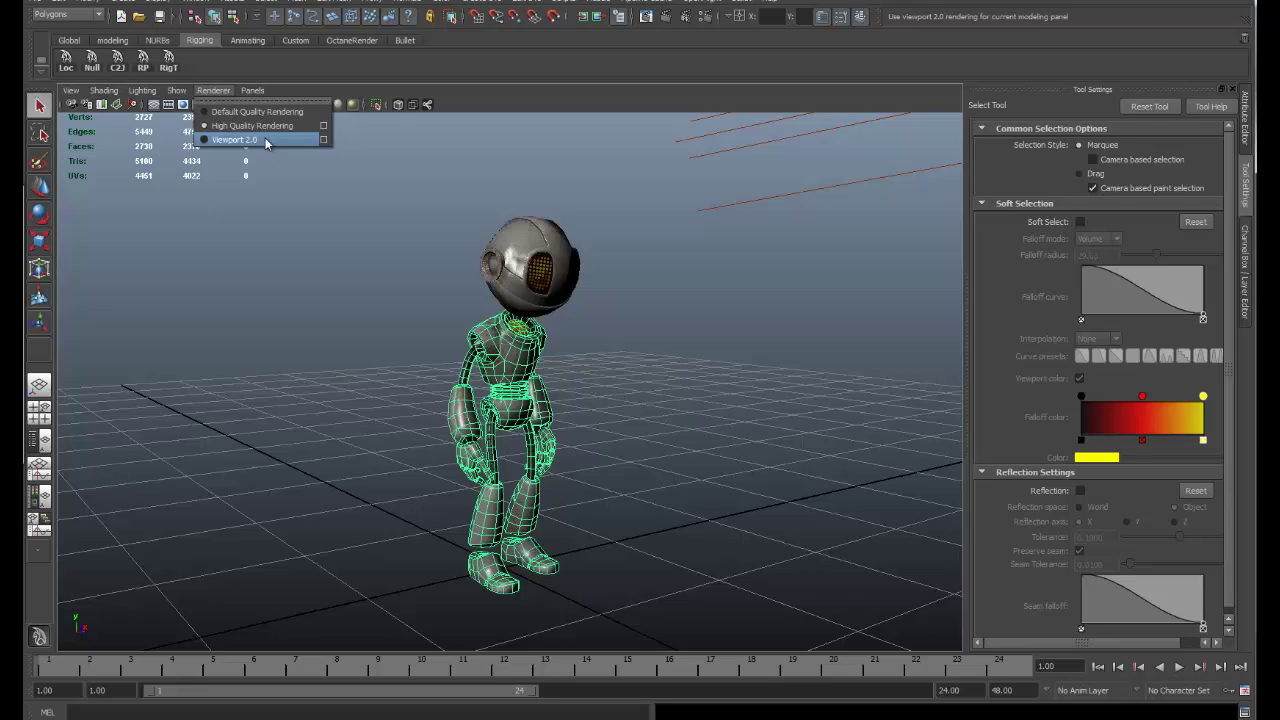
{"action": "left_click", "coordinate": [498, 100]}
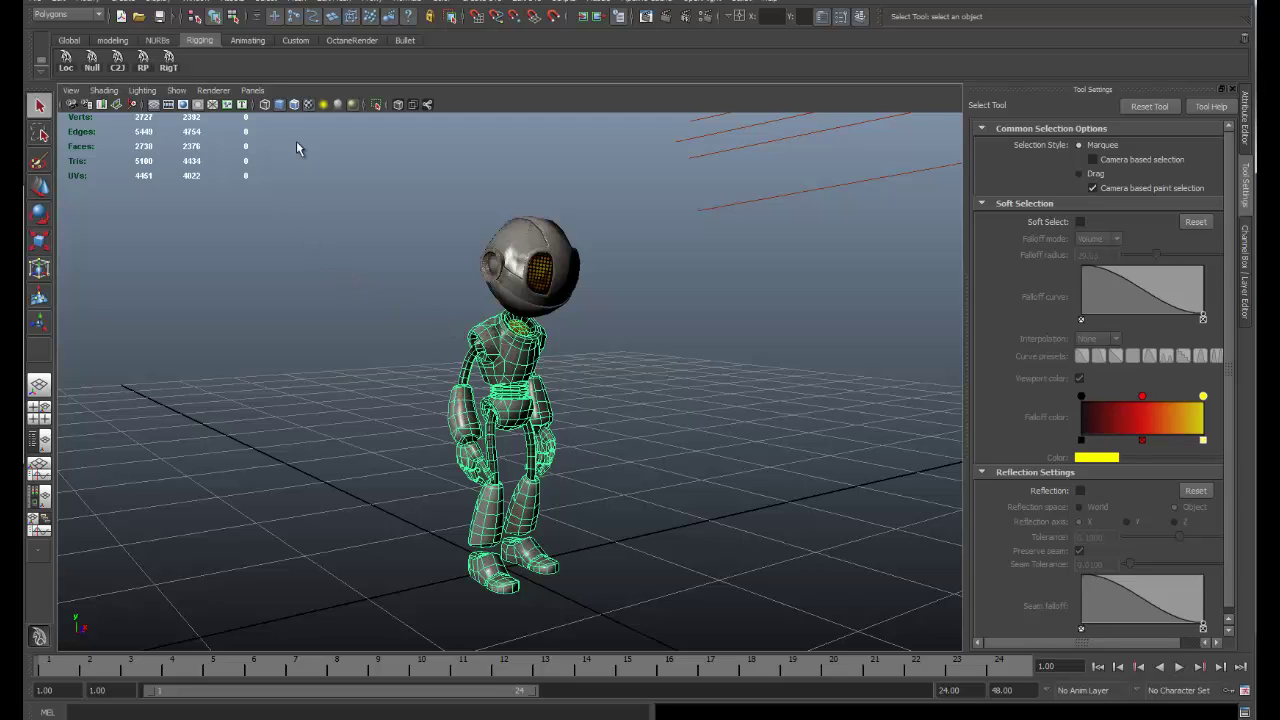
Switch to the Polygons menu set and start the Paint Vertex Color Tool
{"action": "left_click", "coordinate": [72, 16]}
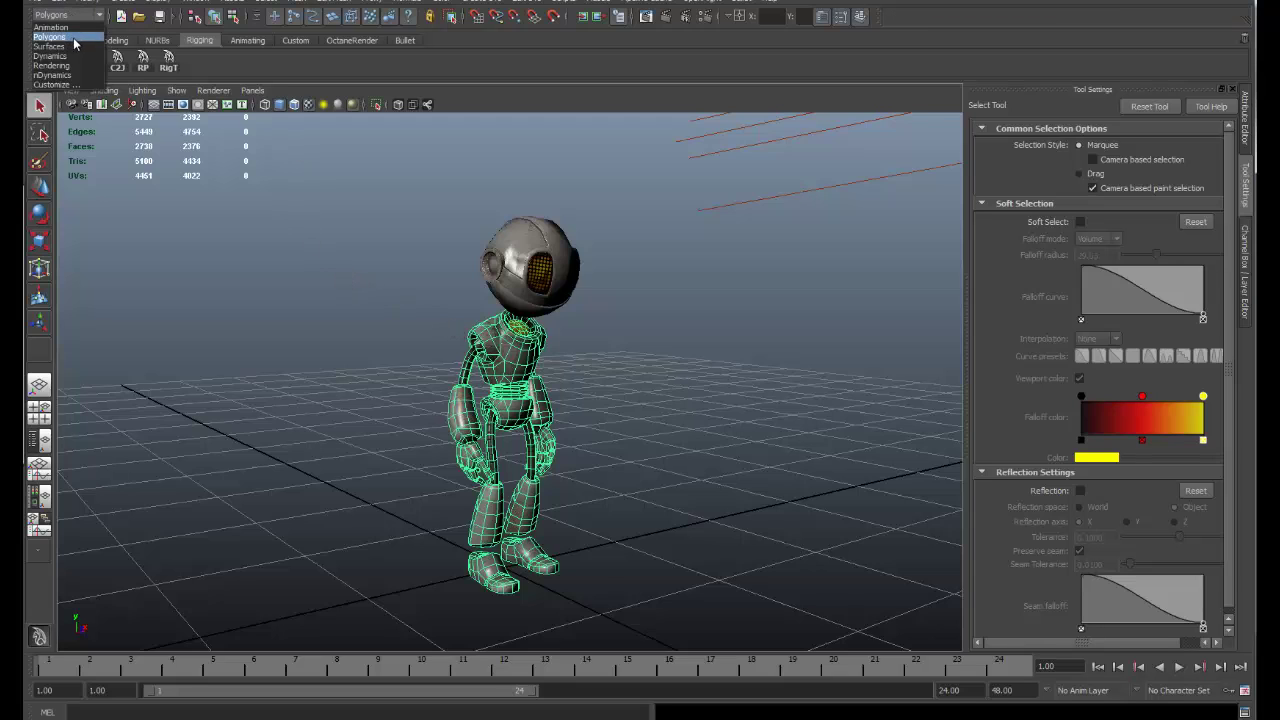
{"action": "left_click", "coordinate": [73, 38]}
{"action": "left_click", "coordinate": [442, 2]}
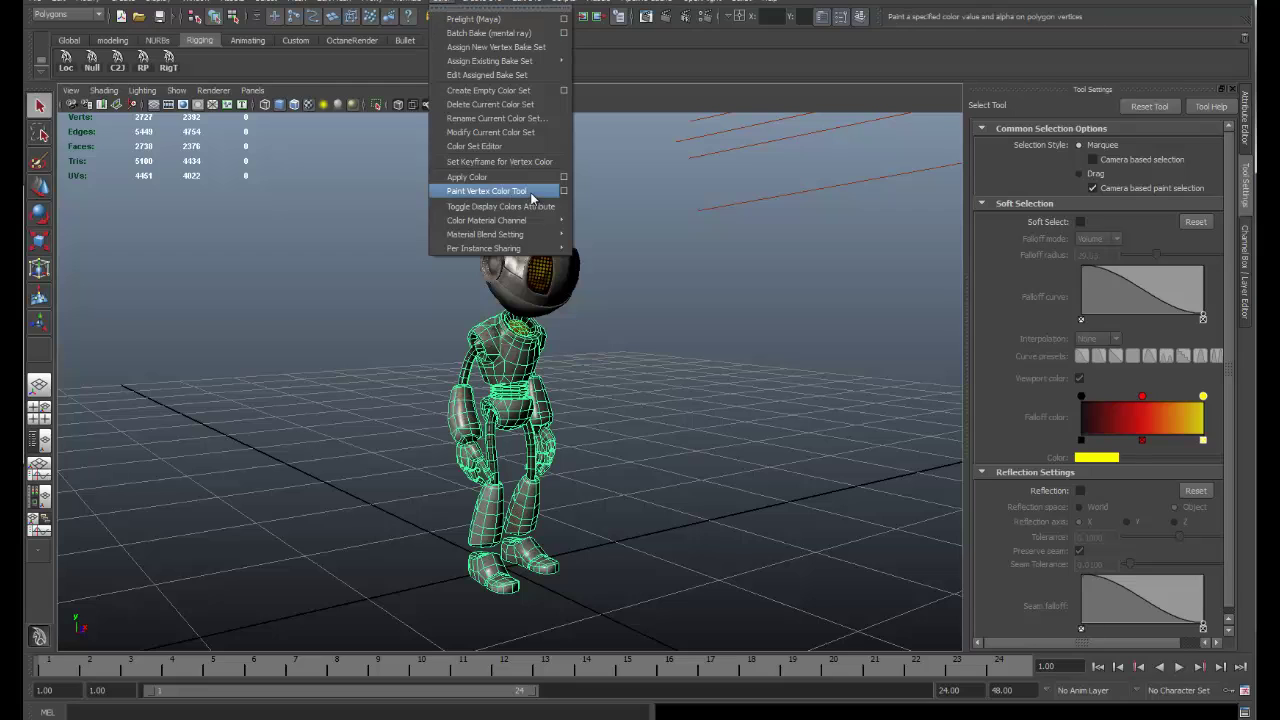
{"action": "left_click", "coordinate": [564, 191]}
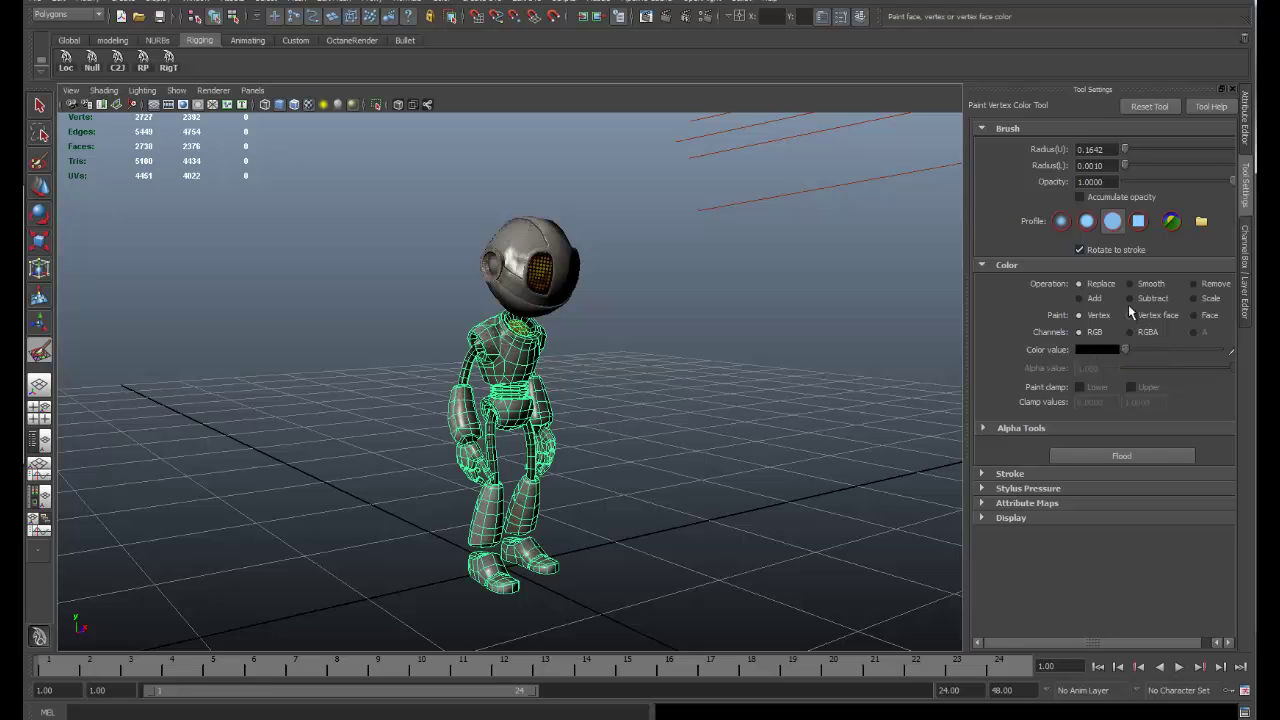
Set the paint colour to red and paint the robot's chest and back
{"action": "left_click", "coordinate": [1079, 351]}
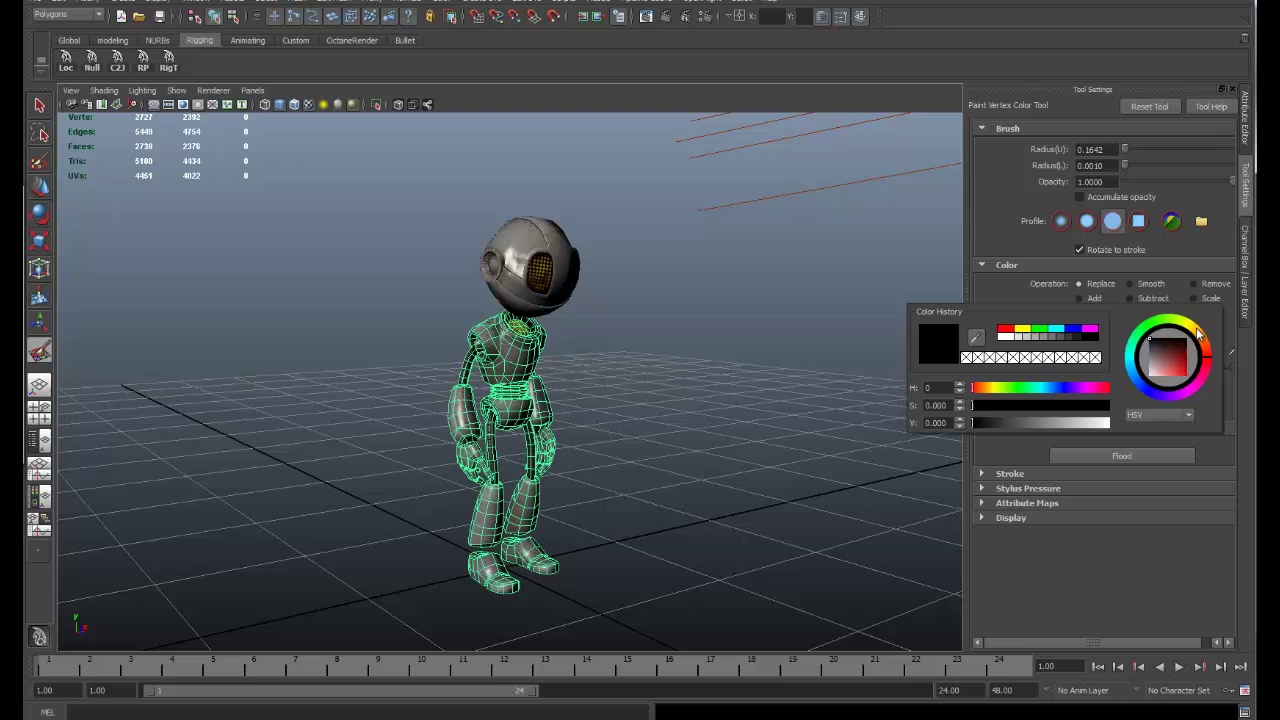
{"action": "left_click_drag", "start_coordinate": [1178, 362], "coordinate": [1186, 344]}
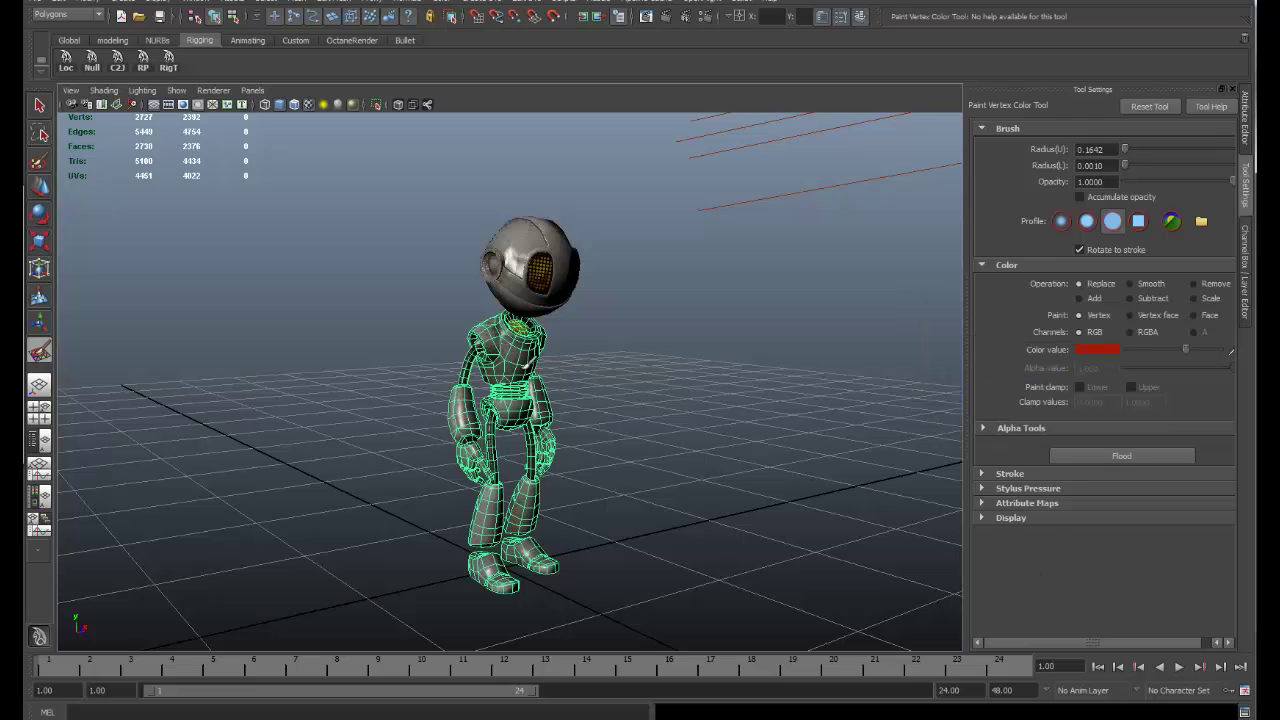
{"action": "right_click_drag", "start_coordinate": [524, 366], "coordinate": [703, 543], "text": "alt"}
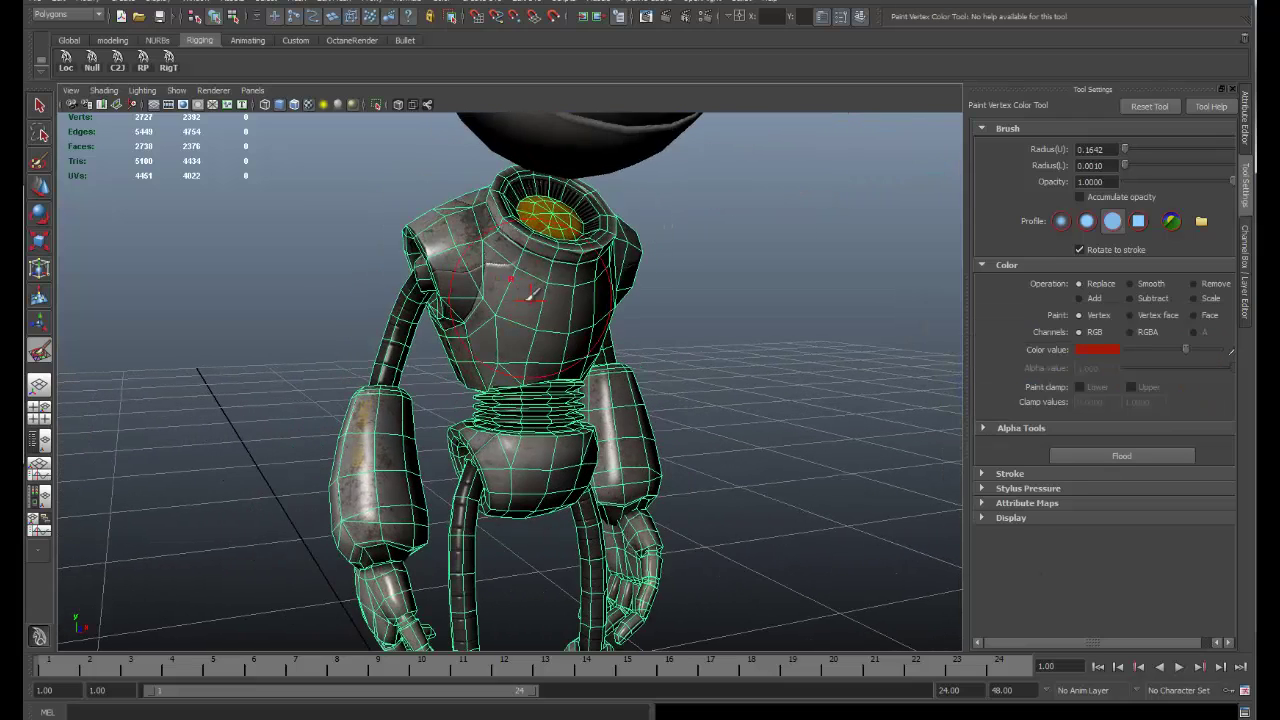
{"action": "mouse_move", "coordinate": [530, 292]}
{"action": "left_mouse_down"}
{"action": "mouse_move", "coordinate": [480, 330]}
{"action": "mouse_move", "coordinate": [470, 380]}
{"action": "mouse_move", "coordinate": [440, 365]}
{"action": "mouse_move", "coordinate": [522, 351]}
{"action": "mouse_move", "coordinate": [429, 286]}
{"action": "left_mouse_up"}
{"action": "mouse_move", "coordinate": [325, 238]}
{"action": "left_mouse_down"}
{"action": "mouse_move", "coordinate": [308, 342]}
{"action": "mouse_move", "coordinate": [470, 225]}
{"action": "mouse_move", "coordinate": [500, 258]}
{"action": "left_mouse_up"}
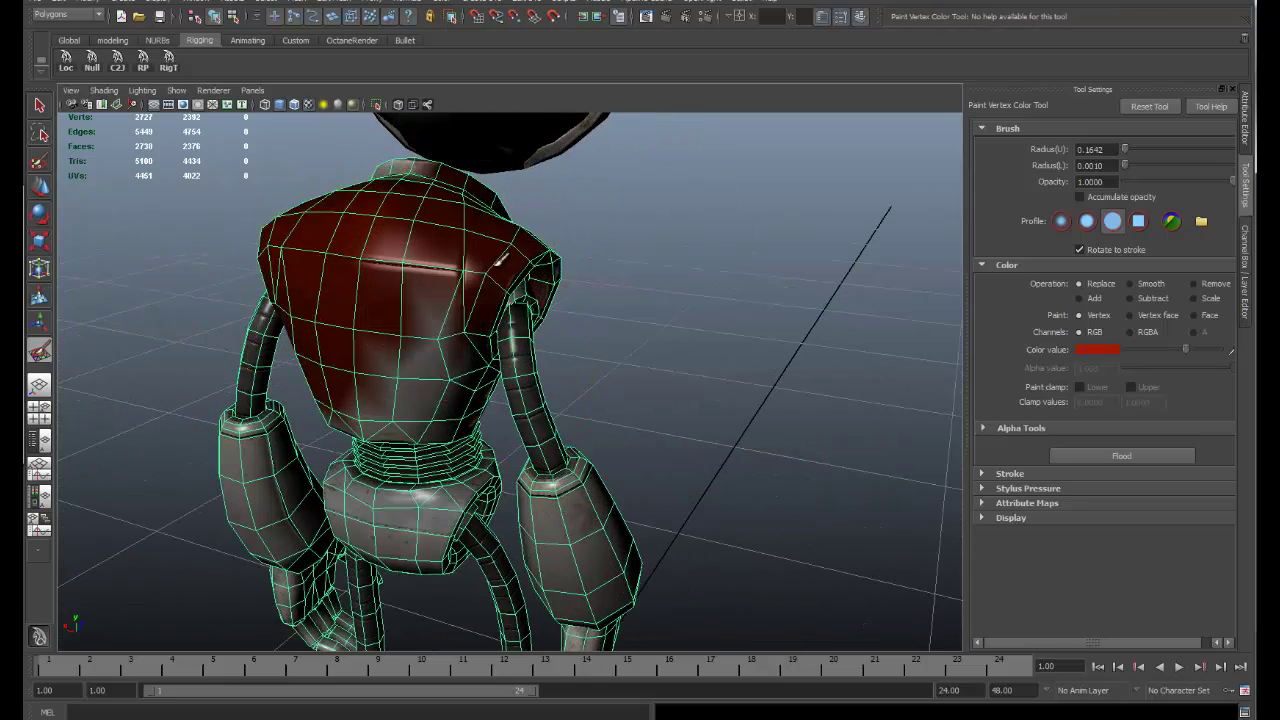
Switch the paint colour to blue and paint over the robot's back
{"action": "left_click", "coordinate": [1110, 350]}
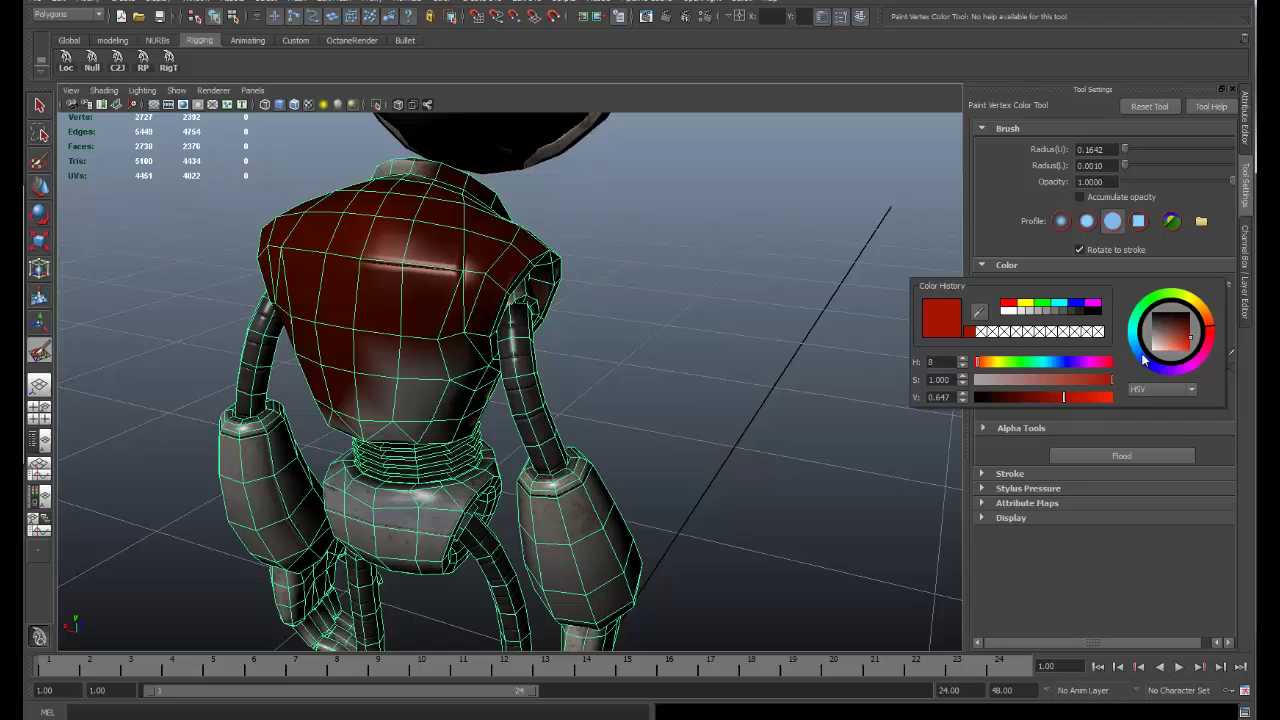
{"action": "left_click", "coordinate": [1143, 356]}
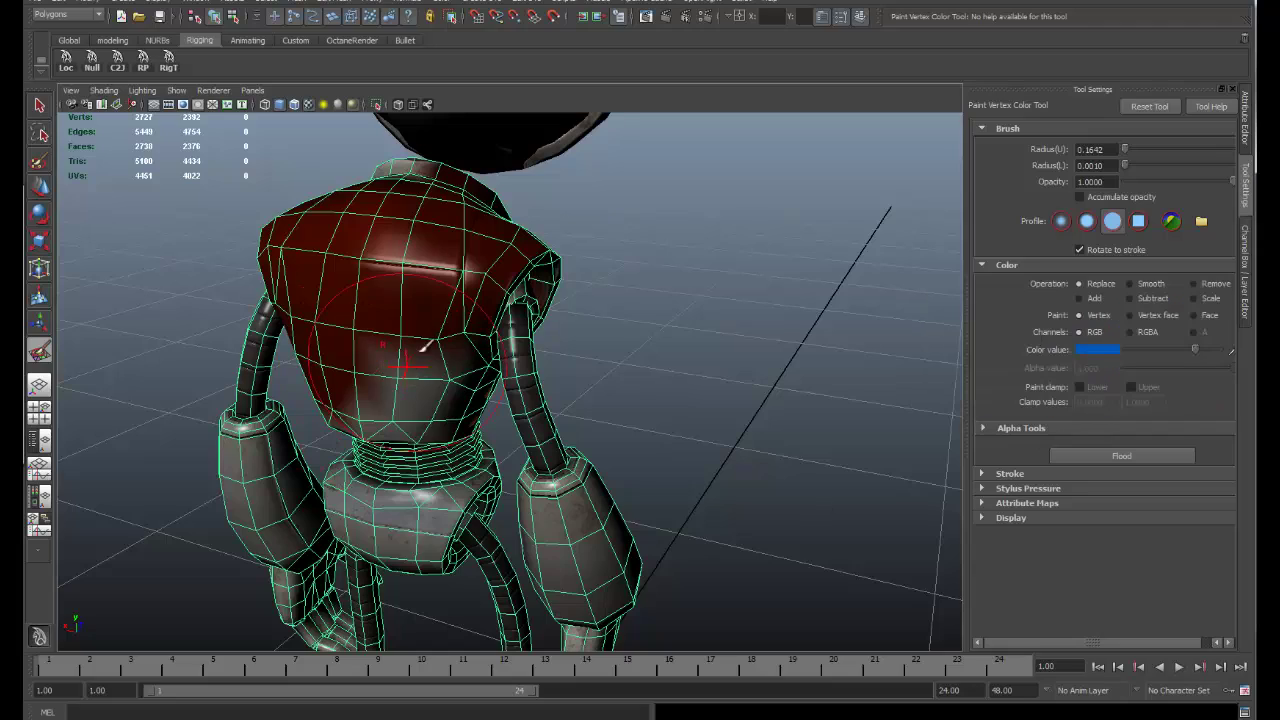
{"action": "mouse_move", "coordinate": [407, 364]}
{"action": "left_mouse_down"}
{"action": "mouse_move", "coordinate": [345, 415]}
{"action": "mouse_move", "coordinate": [320, 285]}
{"action": "left_mouse_up"}
{"action": "left_click_drag", "start_coordinate": [500, 400], "coordinate": [780, 390], "text": "alt"}
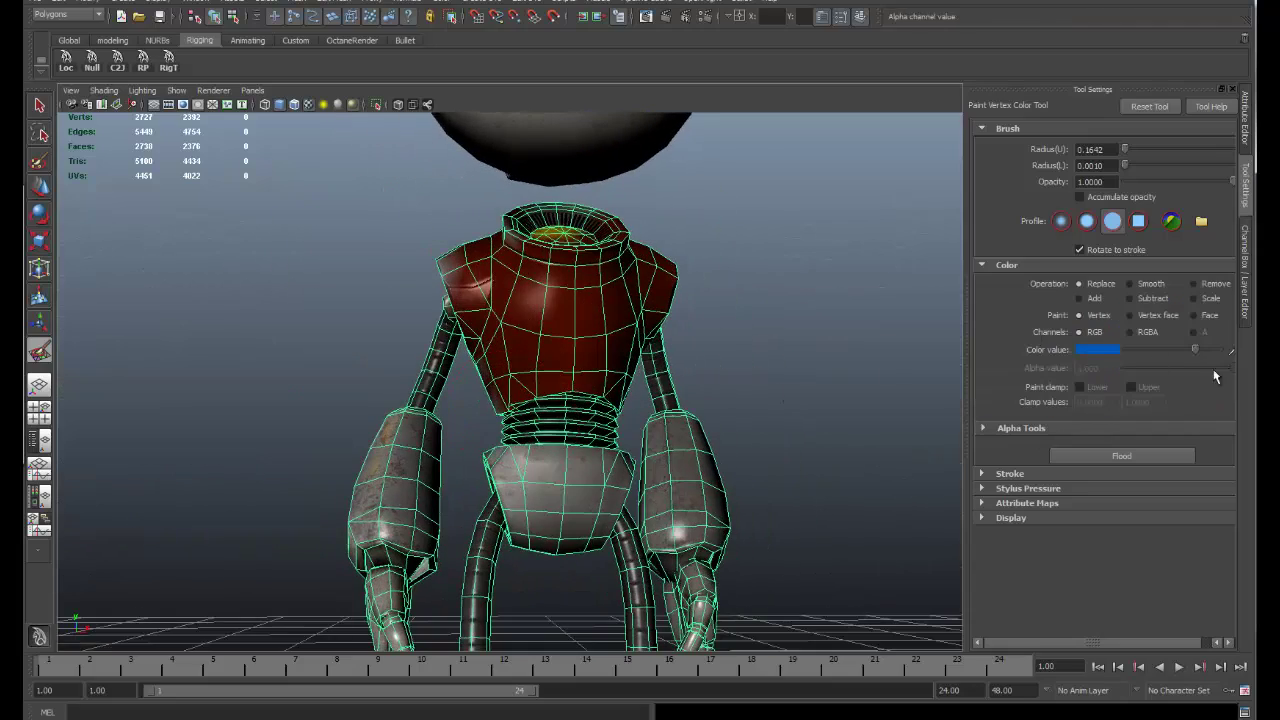
Switch the paint colour to orange and paint the robot's pelvis
{"action": "left_click", "coordinate": [1231, 351]}
{"action": "left_click", "coordinate": [1231, 322]}
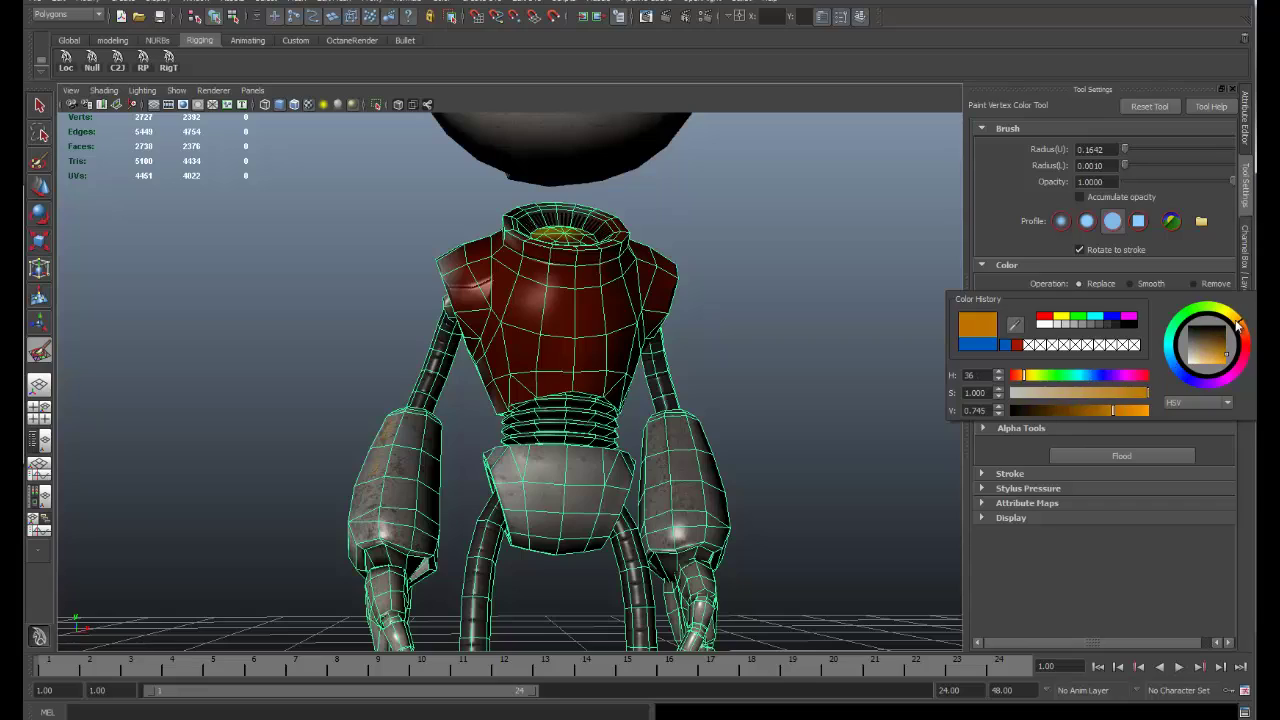
{"action": "left_click_drag", "start_coordinate": [550, 455], "coordinate": [600, 470]}
{"action": "mouse_move", "coordinate": [600, 470]}
{"action": "left_mouse_down", "text": "alt"}
{"action": "mouse_move", "coordinate": [683, 372]}
{"action": "mouse_move", "coordinate": [565, 368]}
{"action": "left_mouse_up", "text": "alt"}
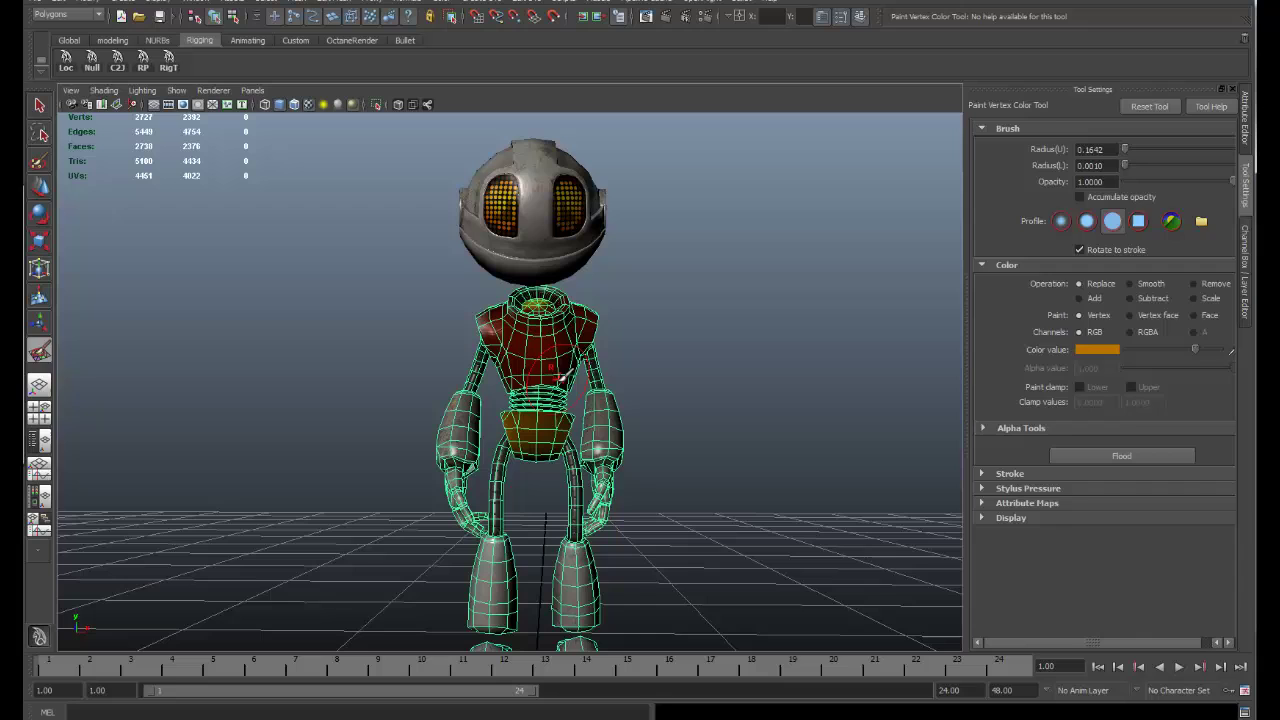
Select the robot's head and start the Paint Vertex Color Tool on it
{"action": "key", "text": "w"}
{"action": "left_click", "coordinate": [565, 257]}
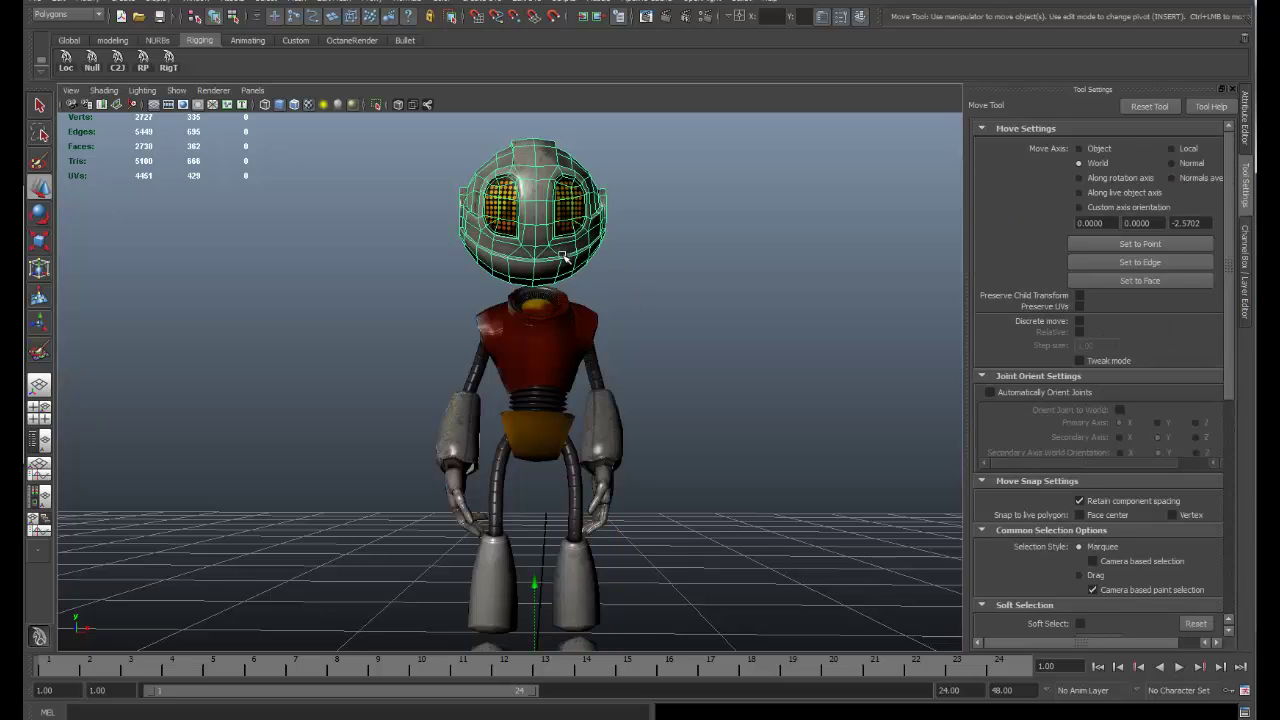
{"action": "left_click", "coordinate": [444, 3]}
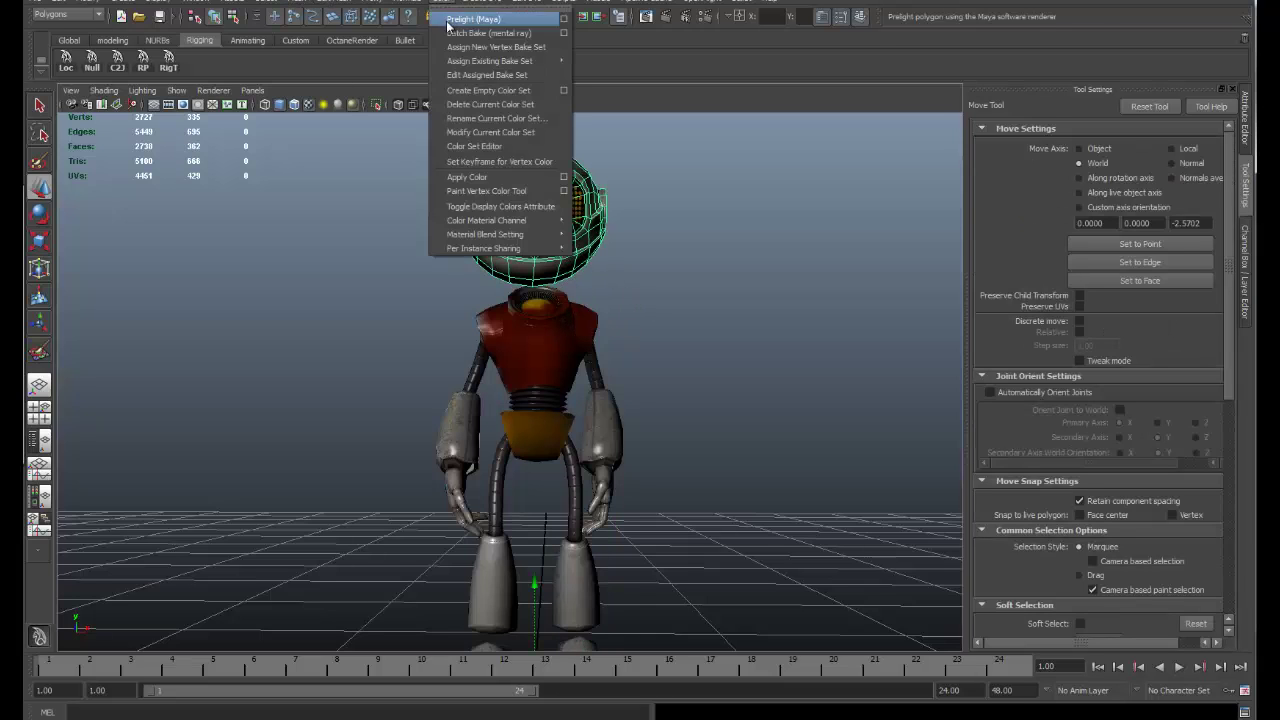
{"action": "left_click", "coordinate": [526, 191]}
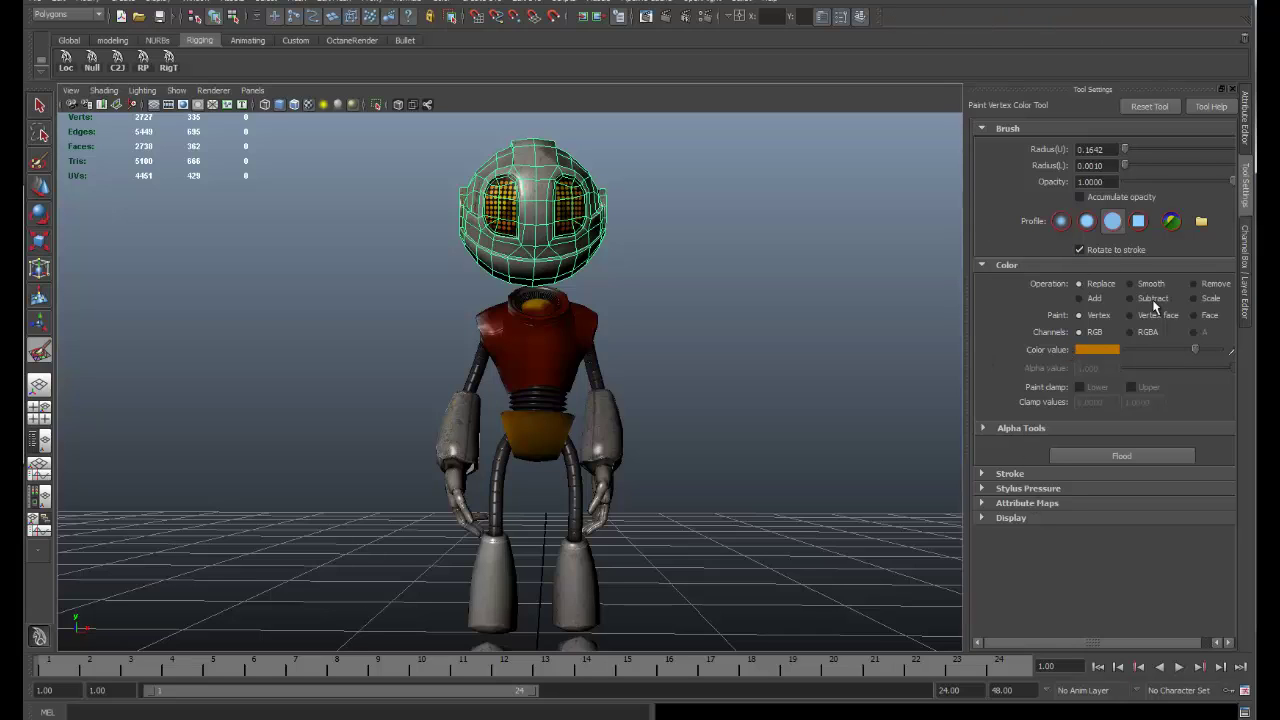
Flood the entire head with orange using Flood in Tool Settings, then deselect it
{"action": "left_click", "coordinate": [1016, 479]}
{"action": "left_click", "coordinate": [1018, 480]}
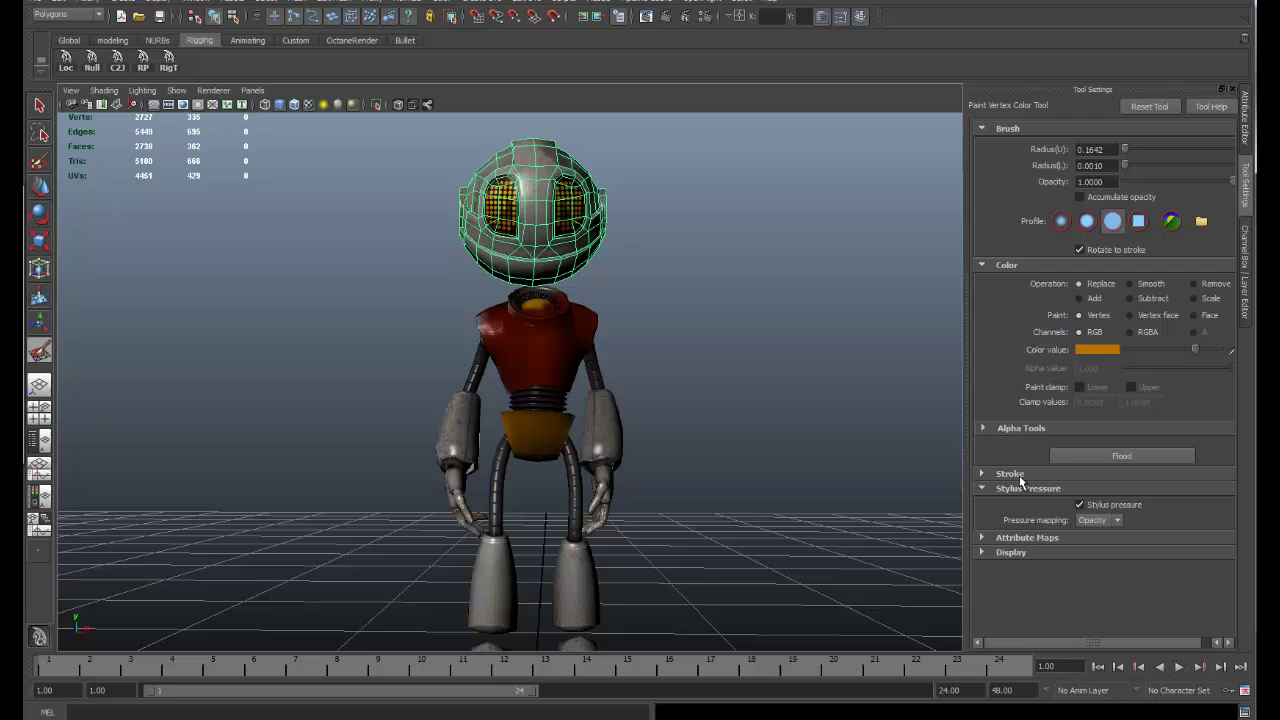
{"action": "left_click", "coordinate": [1020, 488]}
{"action": "left_click", "coordinate": [1019, 504]}
{"action": "left_click", "coordinate": [1019, 504]}
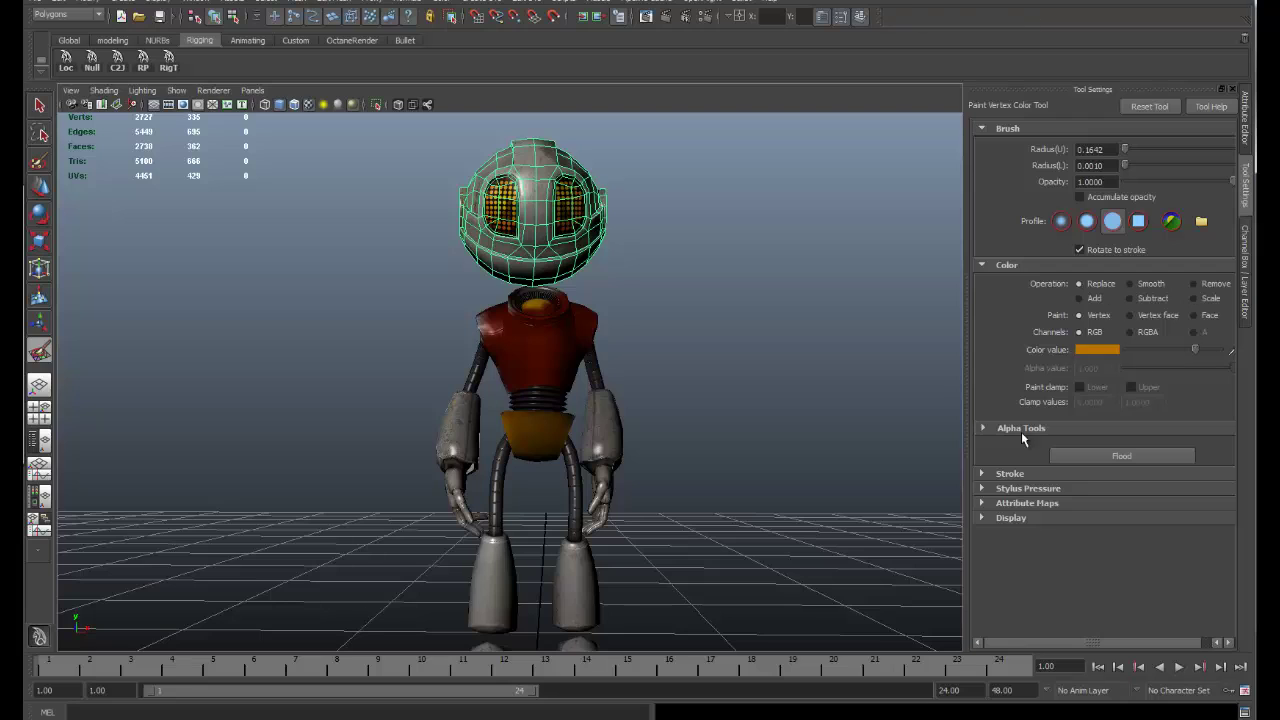
{"action": "left_click", "coordinate": [1097, 461]}
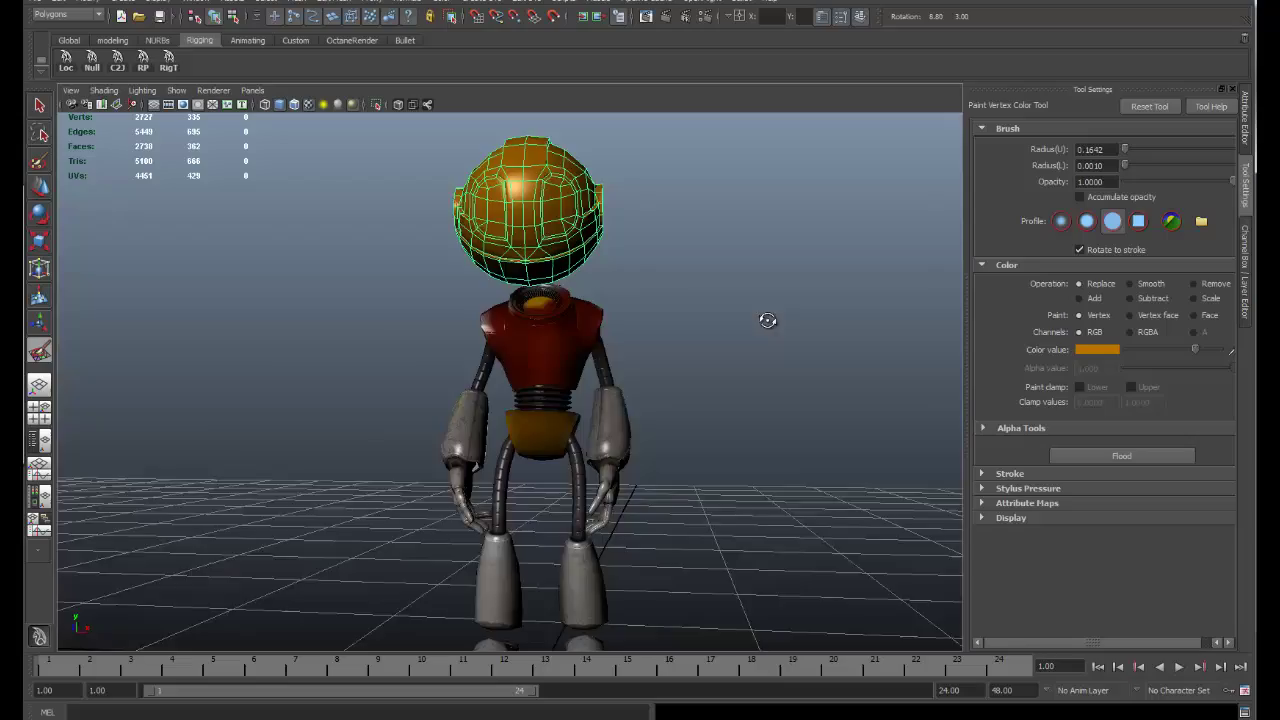
{"action": "mouse_move", "coordinate": [763, 317]}
{"action": "left_mouse_down", "text": "alt"}
{"action": "mouse_move", "coordinate": [531, 359]}
{"action": "mouse_move", "coordinate": [534, 337]}
{"action": "mouse_move", "coordinate": [757, 157]}
{"action": "mouse_move", "coordinate": [626, 306]}
{"action": "mouse_move", "coordinate": [657, 290]}
{"action": "mouse_move", "coordinate": [586, 300]}
{"action": "mouse_move", "coordinate": [806, 446]}
{"action": "left_mouse_up", "text": "alt"}
{"action": "key", "text": "w"}
{"action": "left_click", "coordinate": [657, 290]}
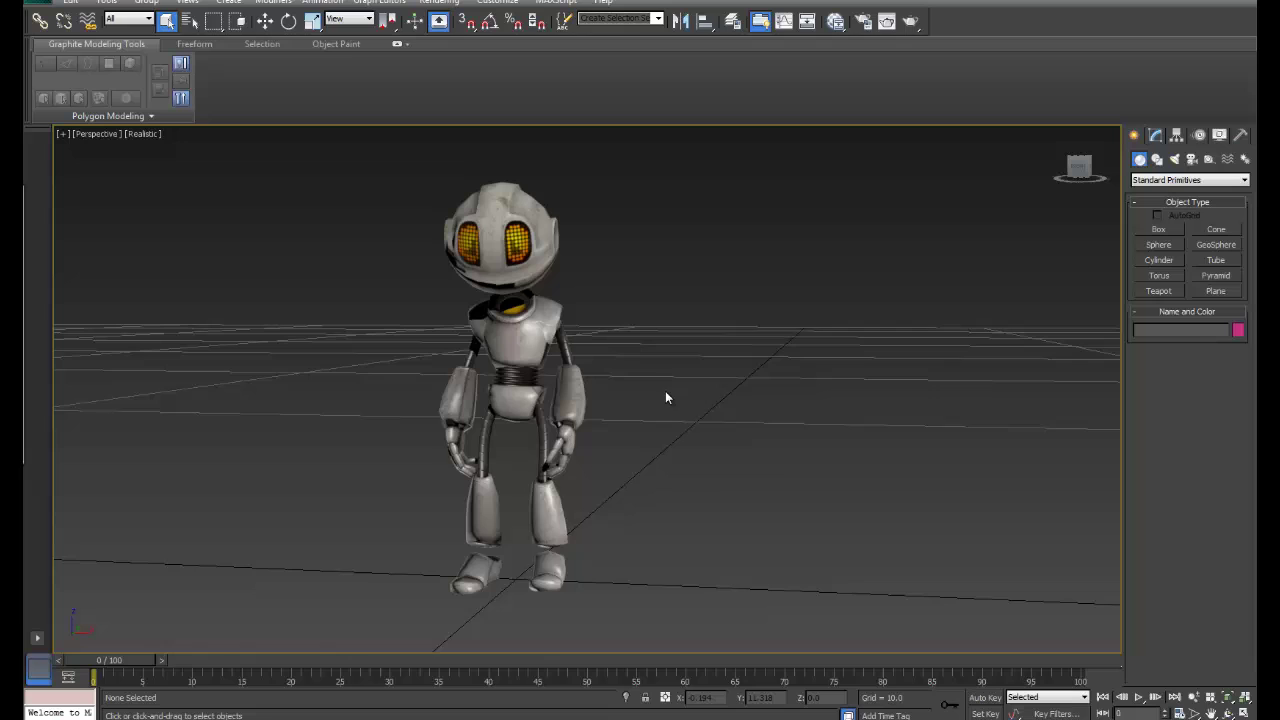
Select robot_body_Circle_020 and scroll the Modify panel's Modifier List down to VertexPaint
{"action": "left_click", "coordinate": [532, 345]}
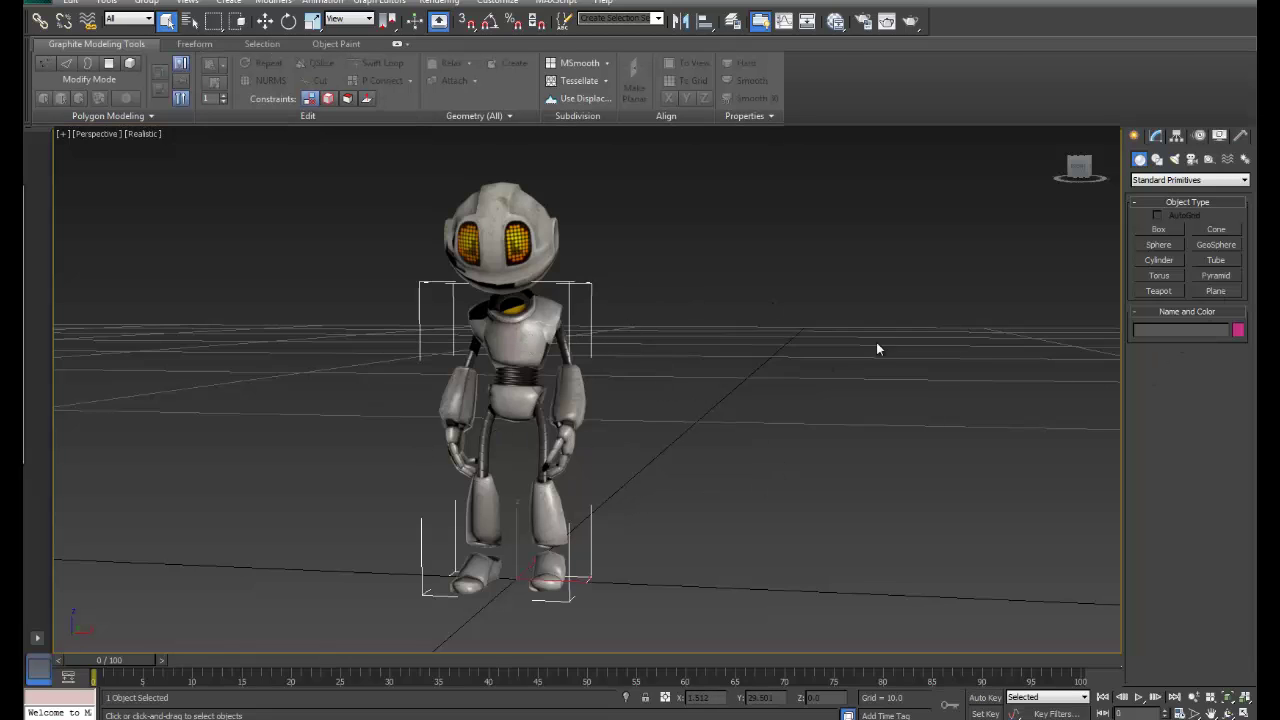
{"action": "left_click", "coordinate": [1177, 136]}
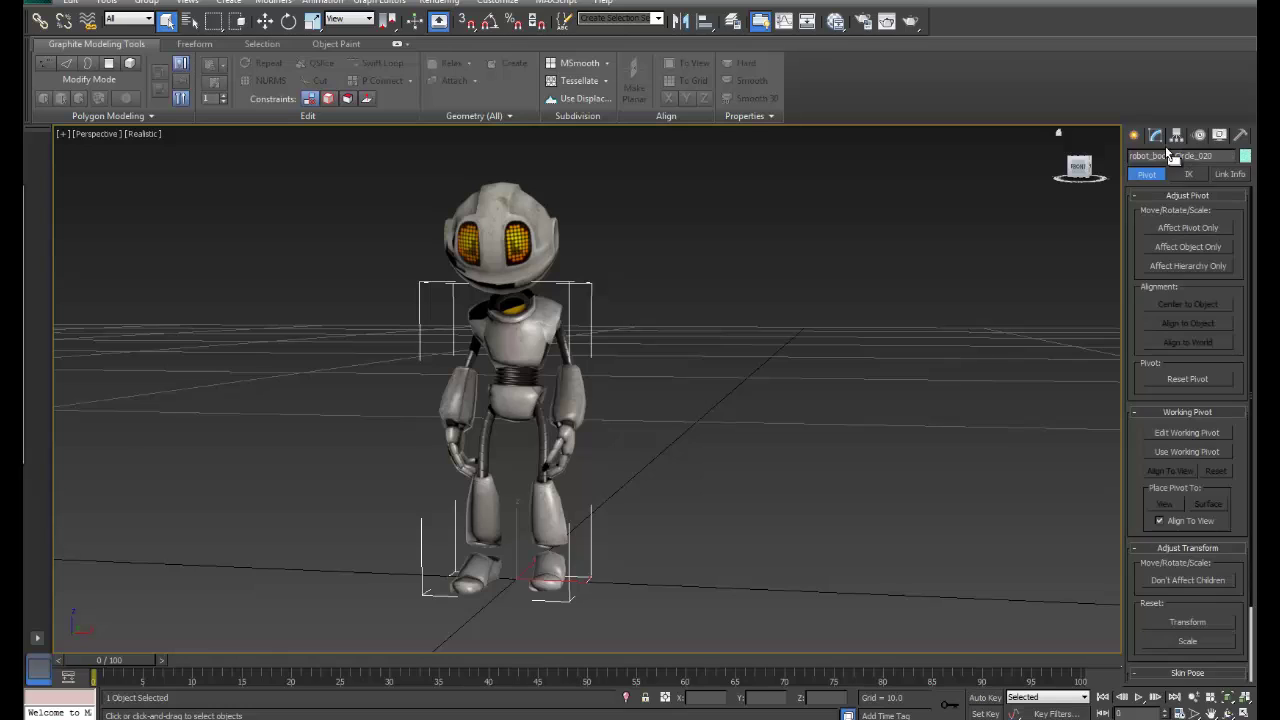
{"action": "left_click", "coordinate": [1156, 136]}
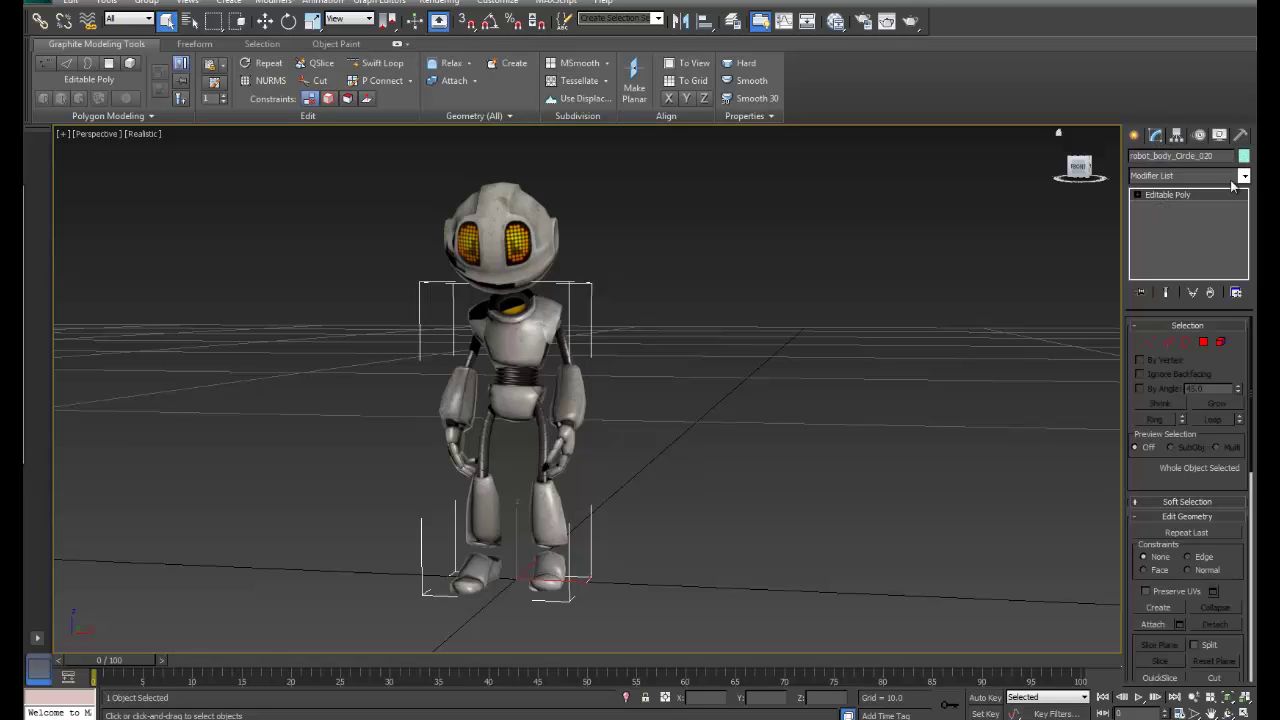
{"action": "left_click", "coordinate": [1244, 176]}
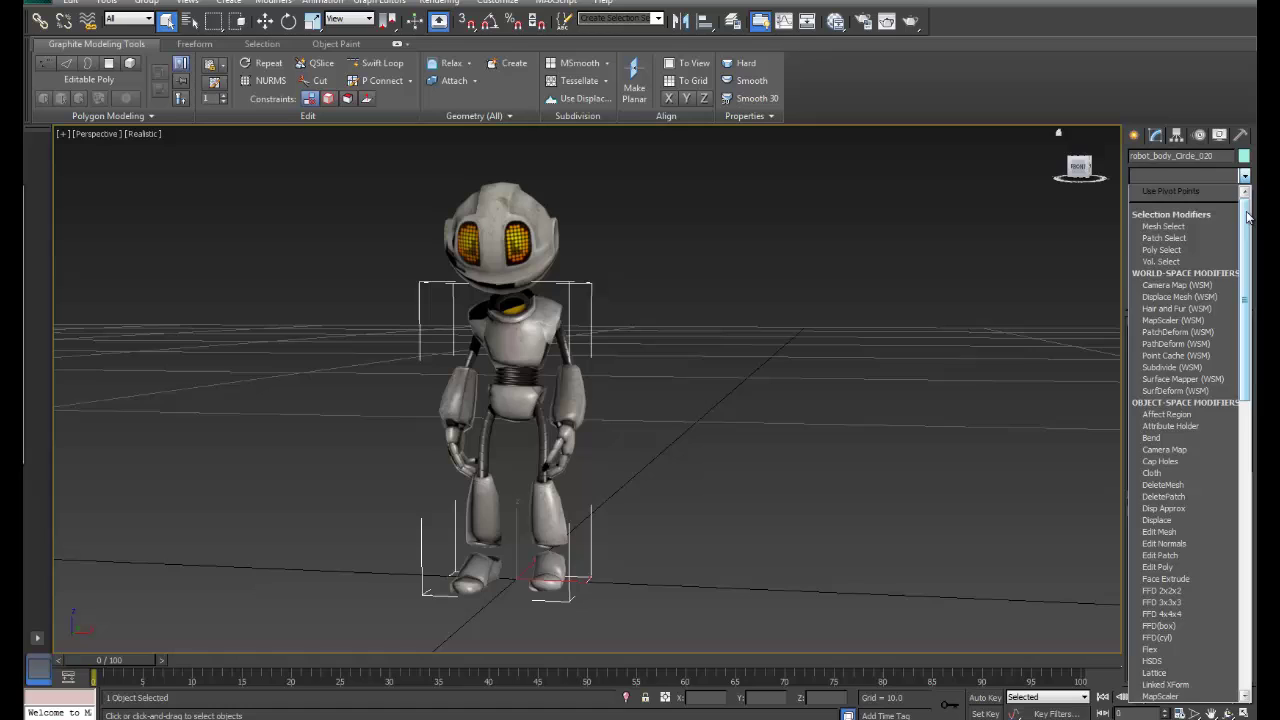
{"action": "left_click_drag", "start_coordinate": [1247, 217], "coordinate": [1242, 486]}
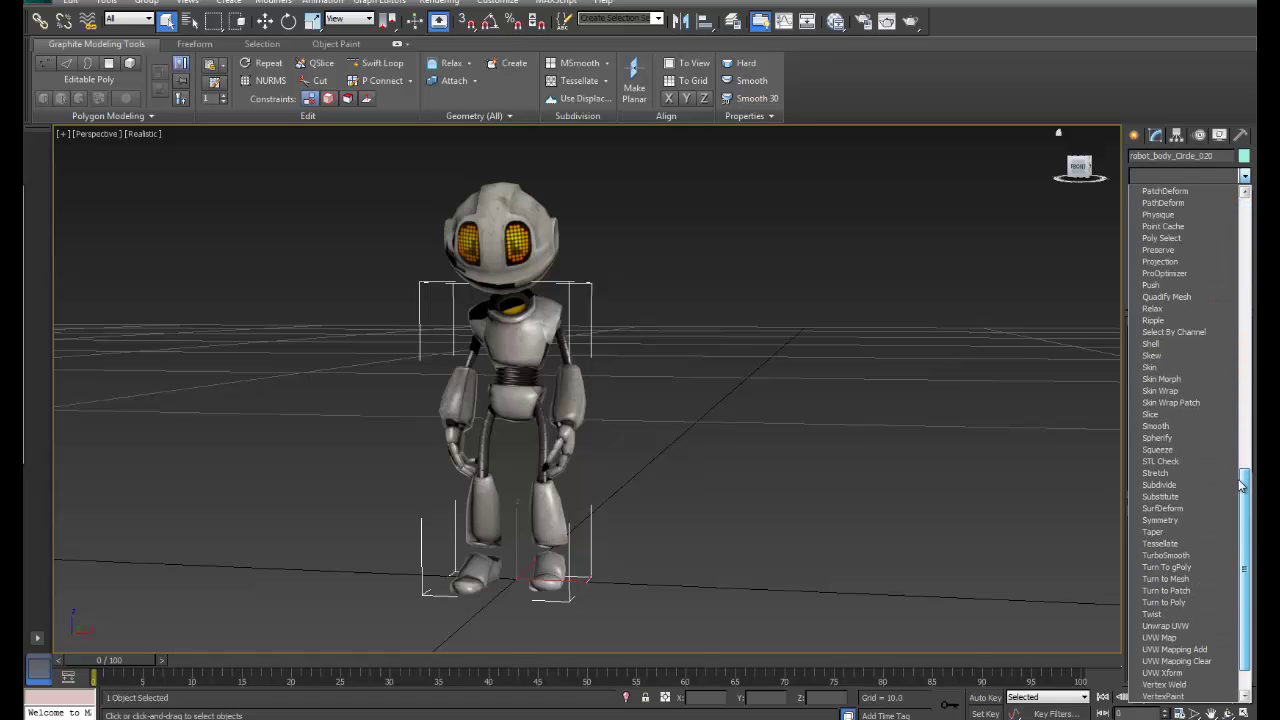
{"action": "scroll", "coordinate": [1180, 683], "scroll_direction": "down", "scroll_amount": 1}
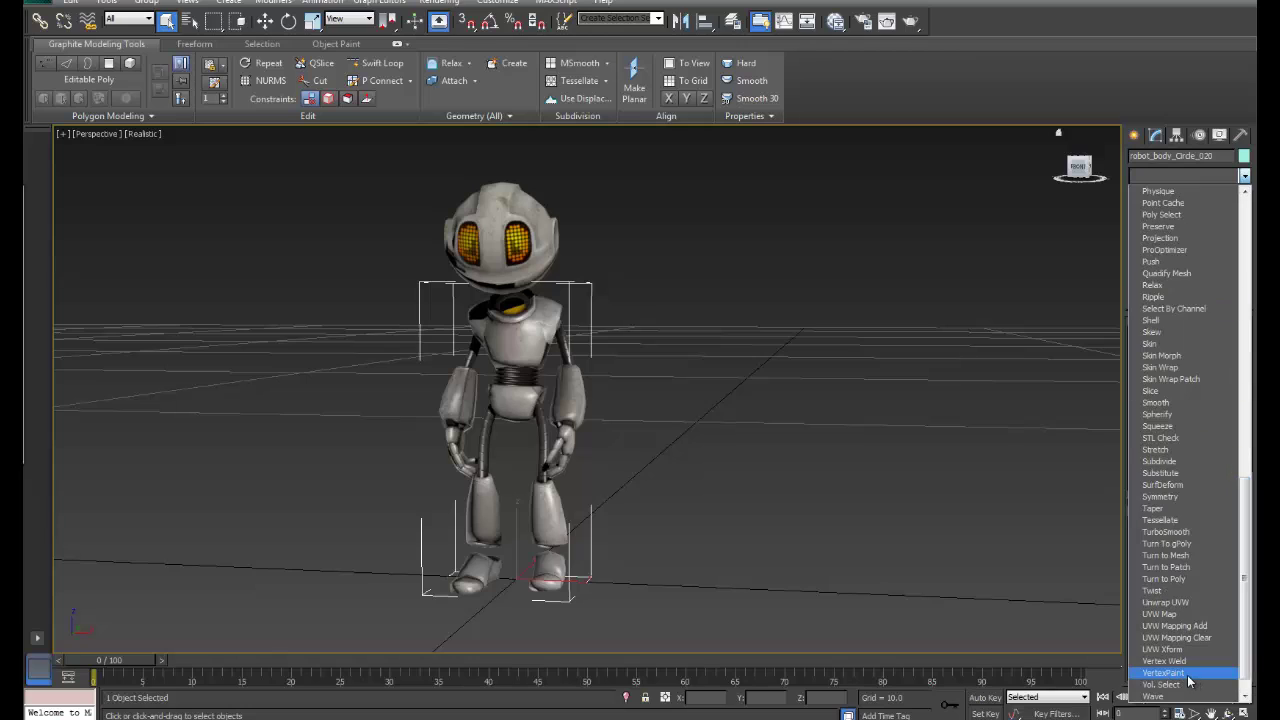
Add a VertexPaint modifier to the body and set its paint colour to red
{"action": "left_click", "coordinate": [1170, 673]}
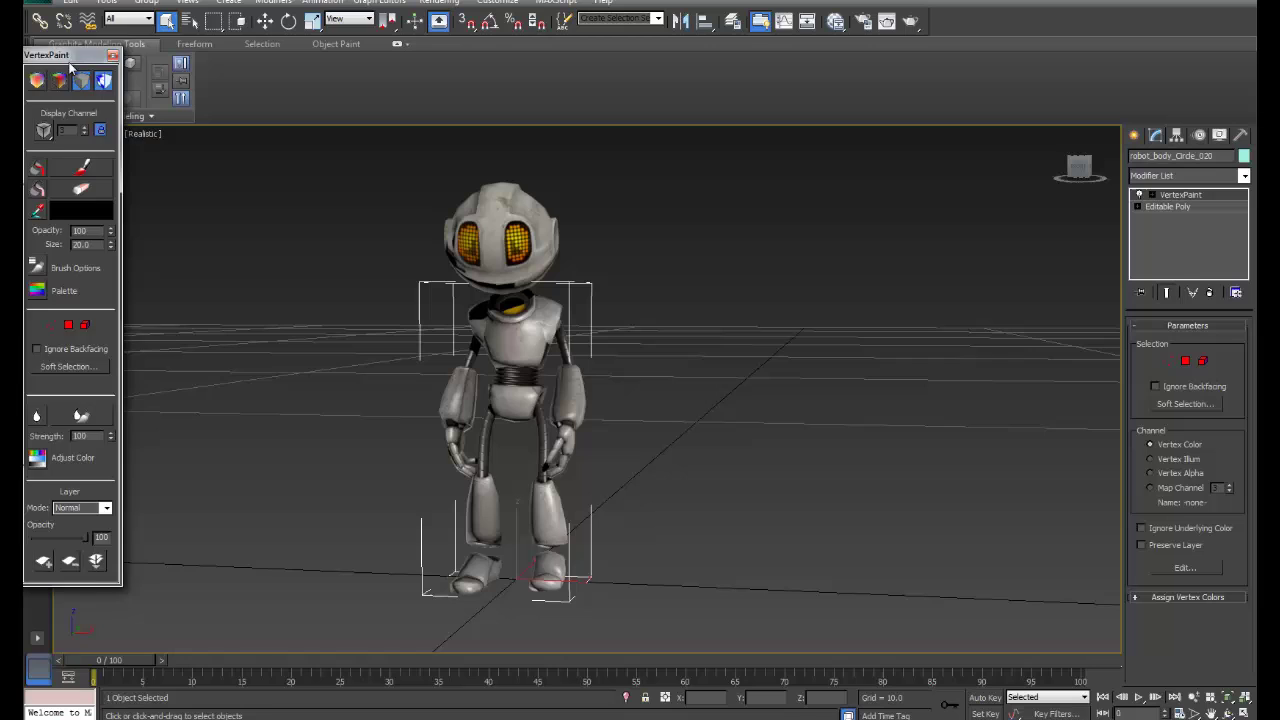
{"action": "left_click_drag", "start_coordinate": [50, 52], "coordinate": [80, 78]}
{"action": "left_click", "coordinate": [111, 235]}
{"action": "left_click_drag", "start_coordinate": [359, 131], "coordinate": [318, 100]}
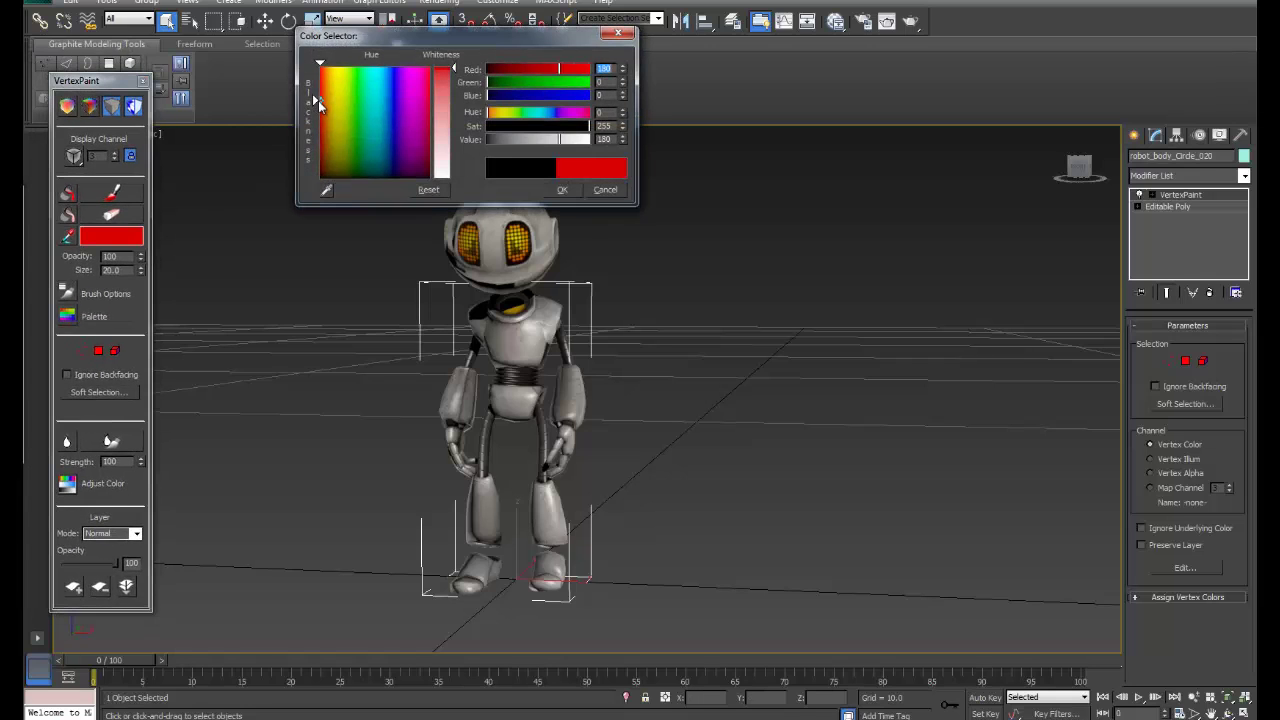
{"action": "left_click", "coordinate": [563, 190]}
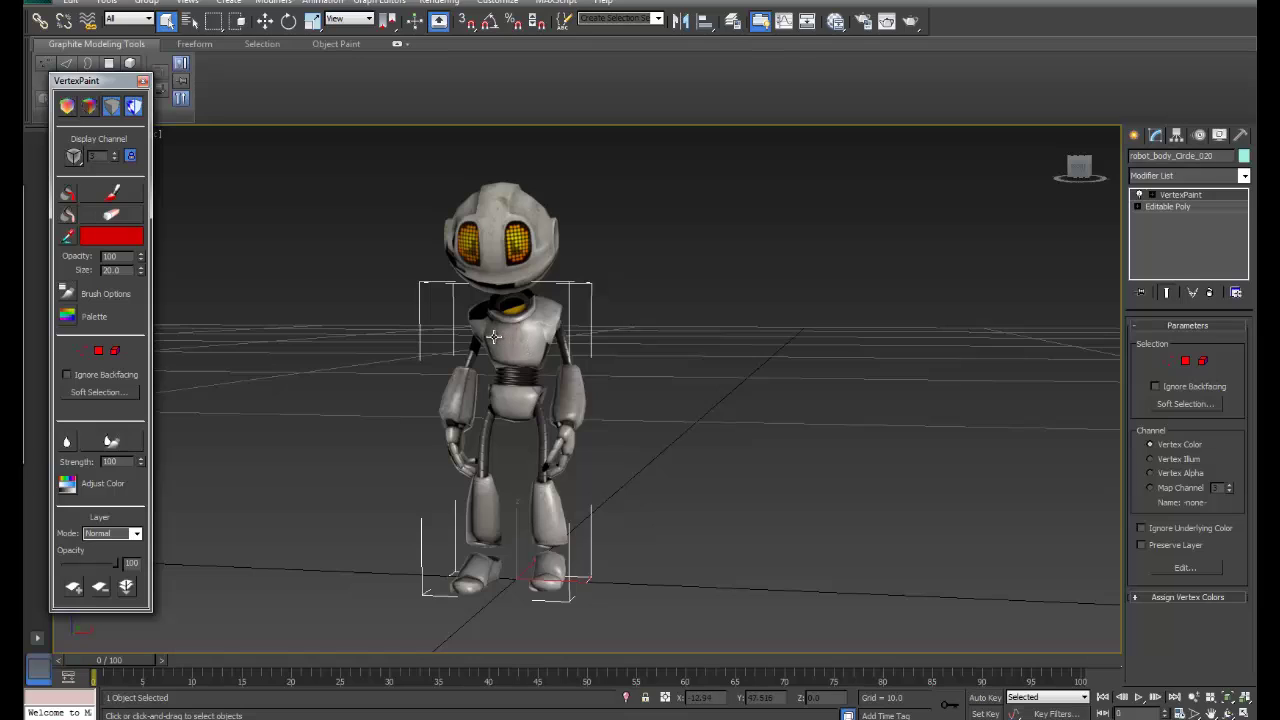
Turn on the brush, shrink it to size 0.14, and show vertex colours unshaded
{"action": "left_click_drag", "start_coordinate": [140, 272], "coordinate": [144, 337]}
{"action": "middle_click_drag", "start_coordinate": [405, 326], "coordinate": [405, 360], "text": "alt"}
{"action": "left_click", "coordinate": [111, 193]}
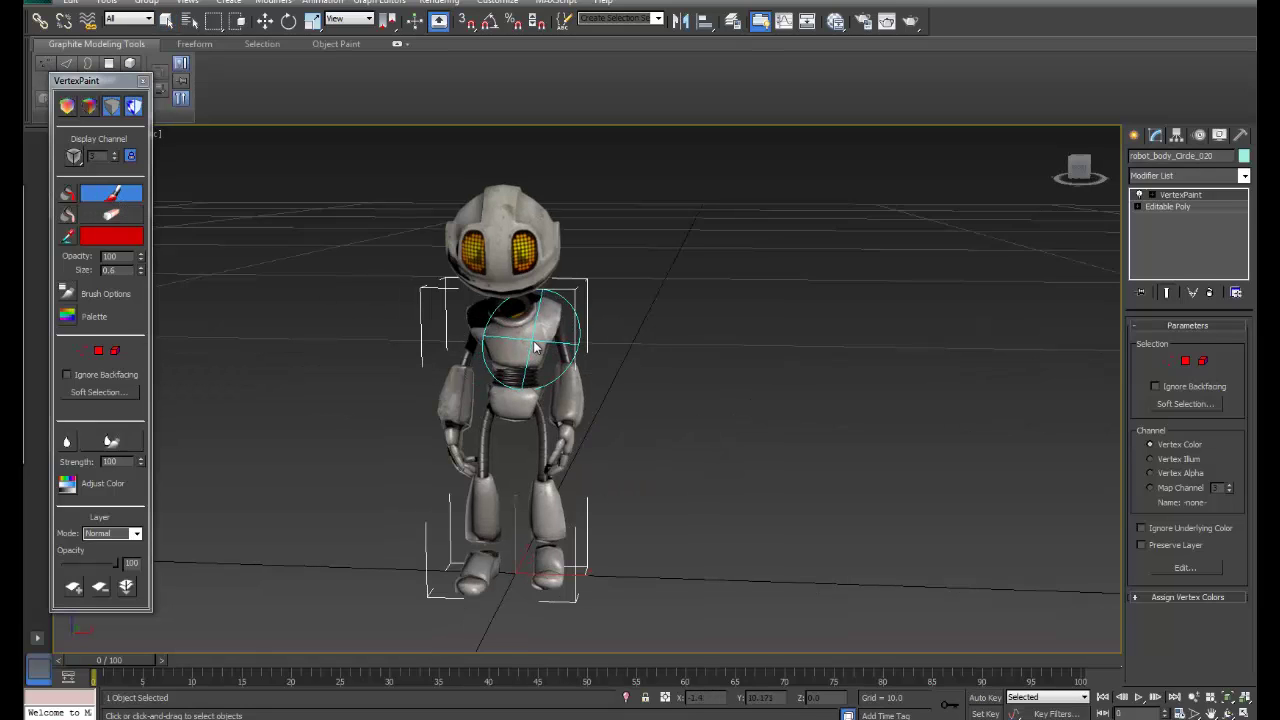
{"action": "left_click", "coordinate": [141, 273]}
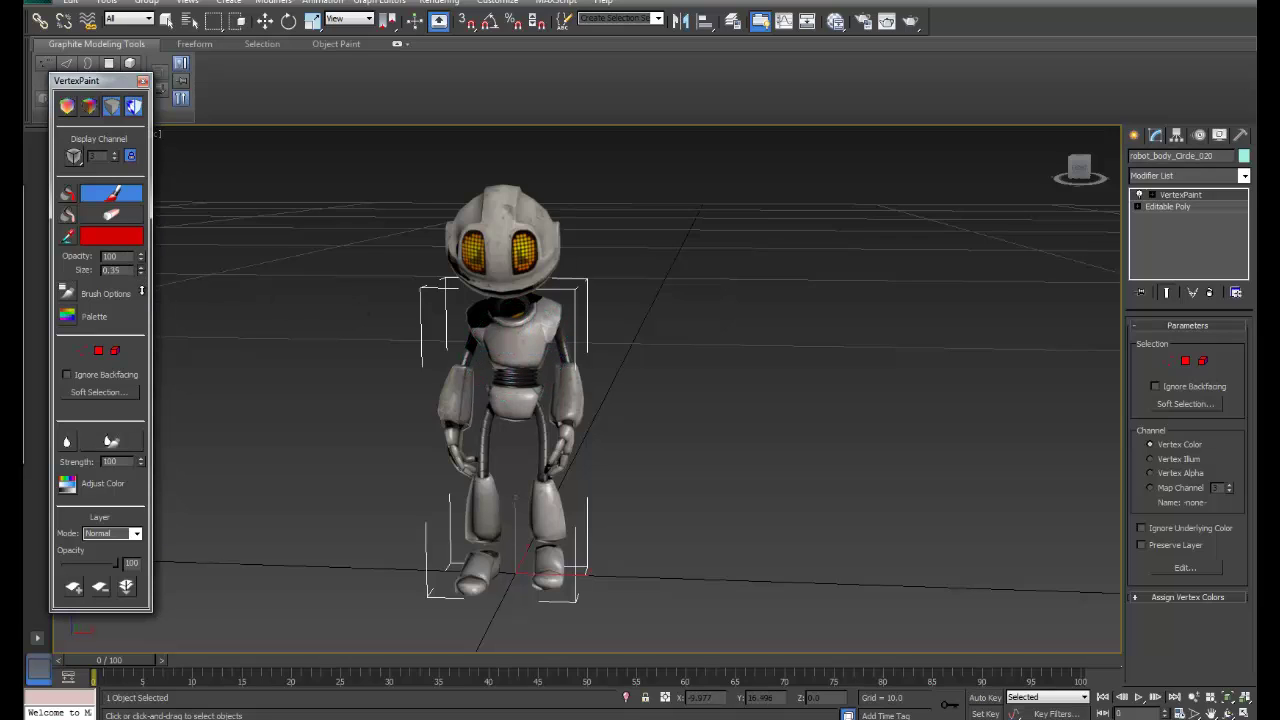
{"action": "left_click_drag", "start_coordinate": [141, 290], "coordinate": [141, 300]}
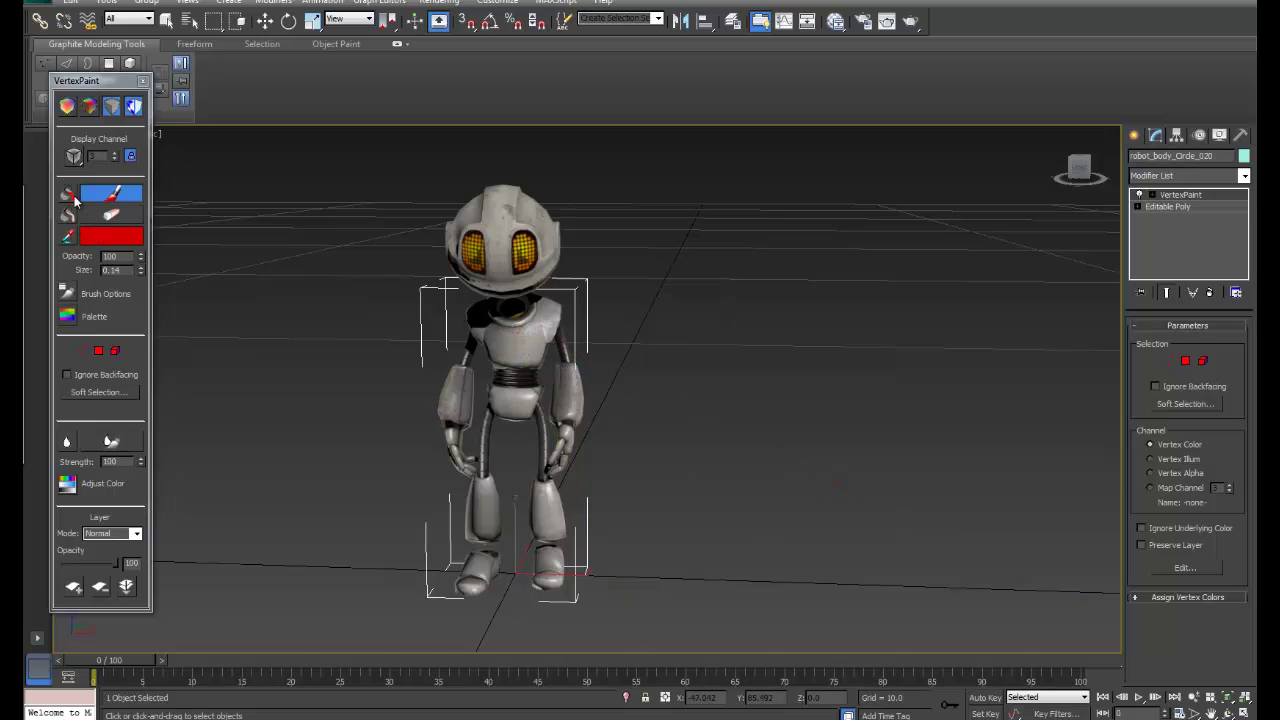
{"action": "left_click", "coordinate": [67, 106]}
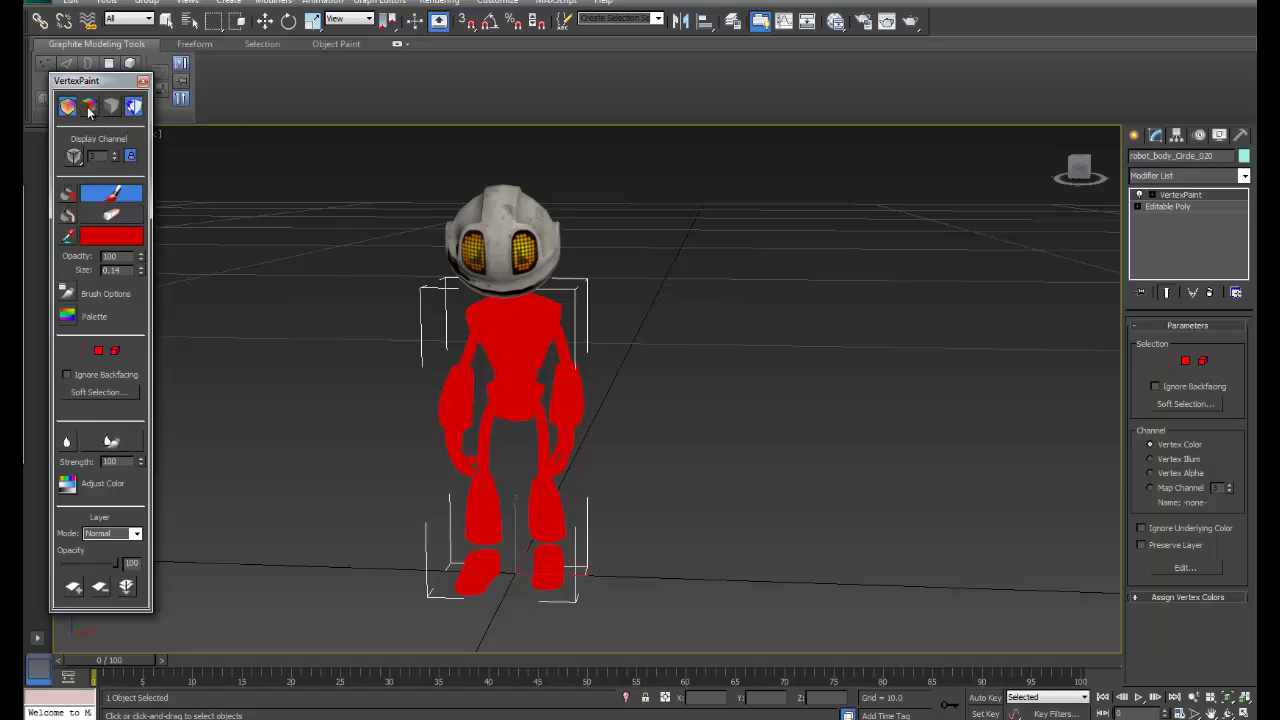
Switch to lit vertex-colour display and set the brush colour to purple
{"action": "left_click", "coordinate": [88, 107]}
{"action": "left_click", "coordinate": [87, 108]}
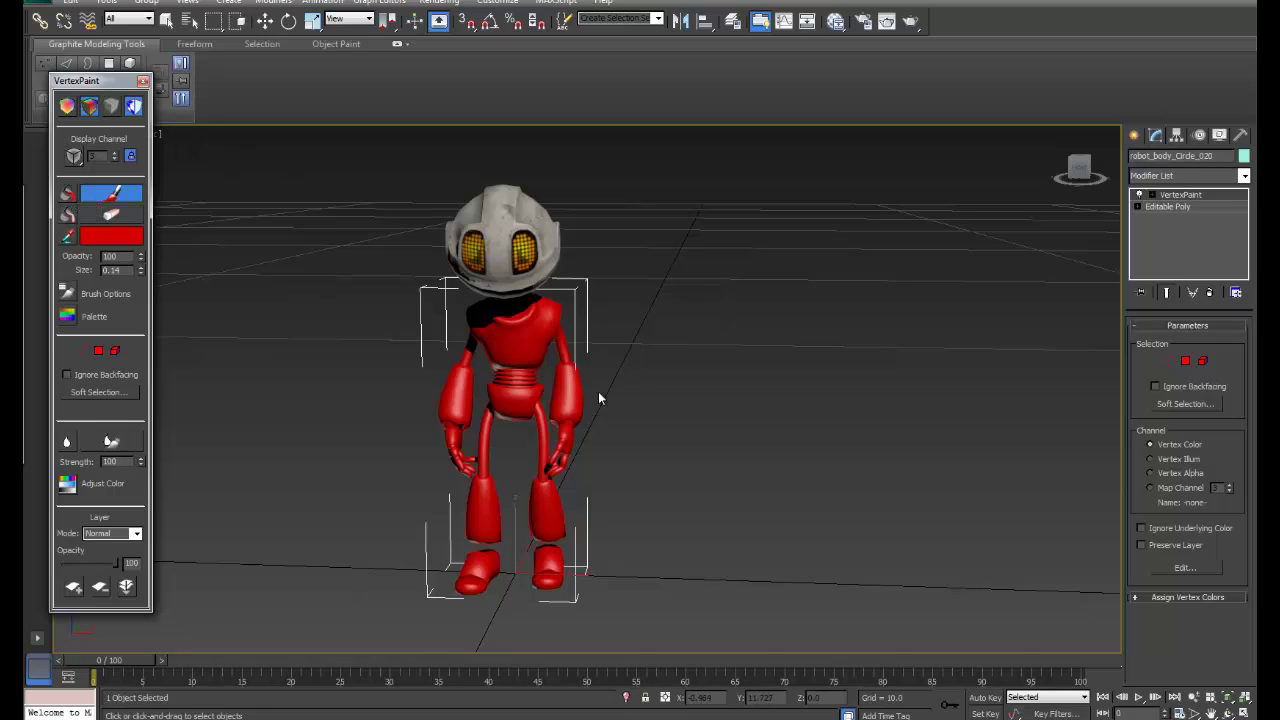
{"action": "left_click", "coordinate": [111, 236]}
{"action": "left_click_drag", "start_coordinate": [393, 115], "coordinate": [397, 97]}
{"action": "left_click", "coordinate": [562, 189]}
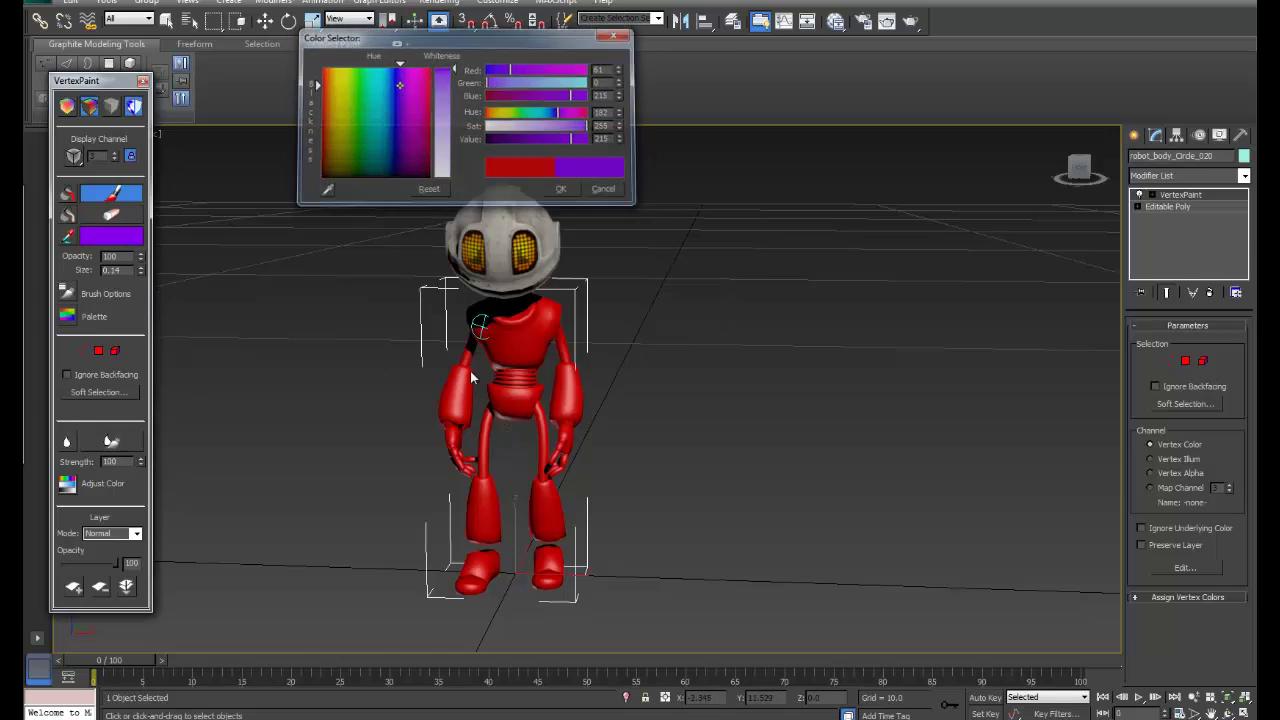
Paint purple over the robot's chest and tint its upper arm
{"action": "mouse_move", "coordinate": [512, 345]}
{"action": "left_mouse_down"}
{"action": "mouse_move", "coordinate": [537, 357]}
{"action": "mouse_move", "coordinate": [515, 395]}
{"action": "mouse_move", "coordinate": [530, 420]}
{"action": "left_mouse_up"}
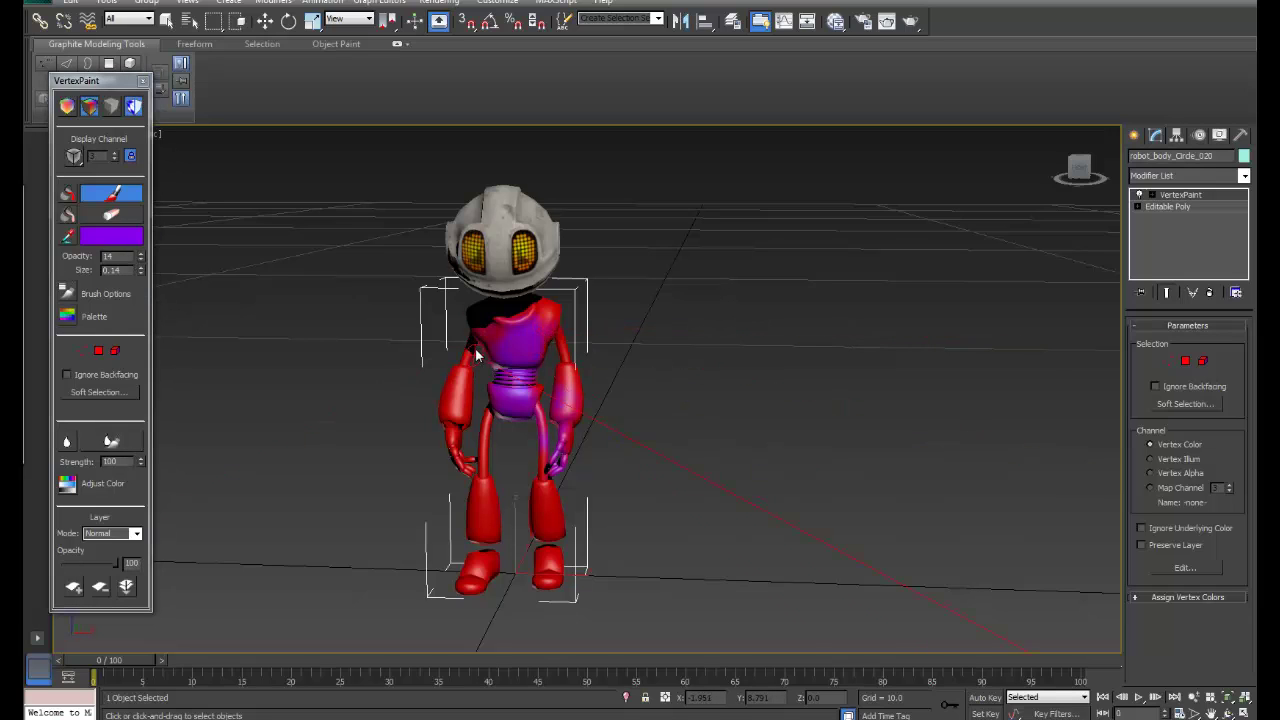
{"action": "left_click_drag", "start_coordinate": [460, 378], "coordinate": [453, 430]}
{"action": "mouse_move", "coordinate": [534, 413]}
{"action": "middle_mouse_down", "text": "alt"}
{"action": "mouse_move", "coordinate": [506, 437]}
{"action": "mouse_move", "coordinate": [518, 512]}
{"action": "mouse_move", "coordinate": [499, 418]}
{"action": "mouse_move", "coordinate": [666, 449]}
{"action": "mouse_move", "coordinate": [517, 421]}
{"action": "mouse_move", "coordinate": [360, 270]}
{"action": "middle_mouse_up", "text": "alt"}
Close the VertexPaint panel, select the robot's head, and add a VertexPaint modifier to it
{"action": "key", "text": "w"}
{"action": "left_click", "coordinate": [143, 80]}
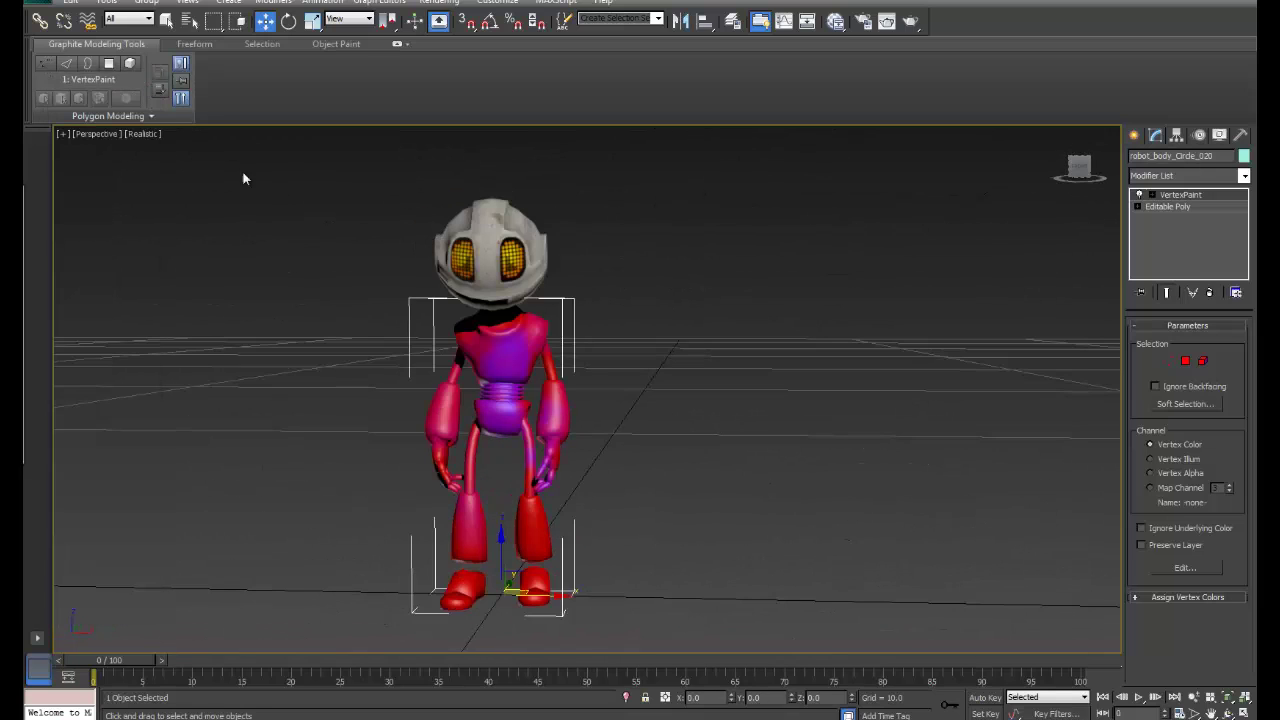
{"action": "left_click", "coordinate": [521, 245]}
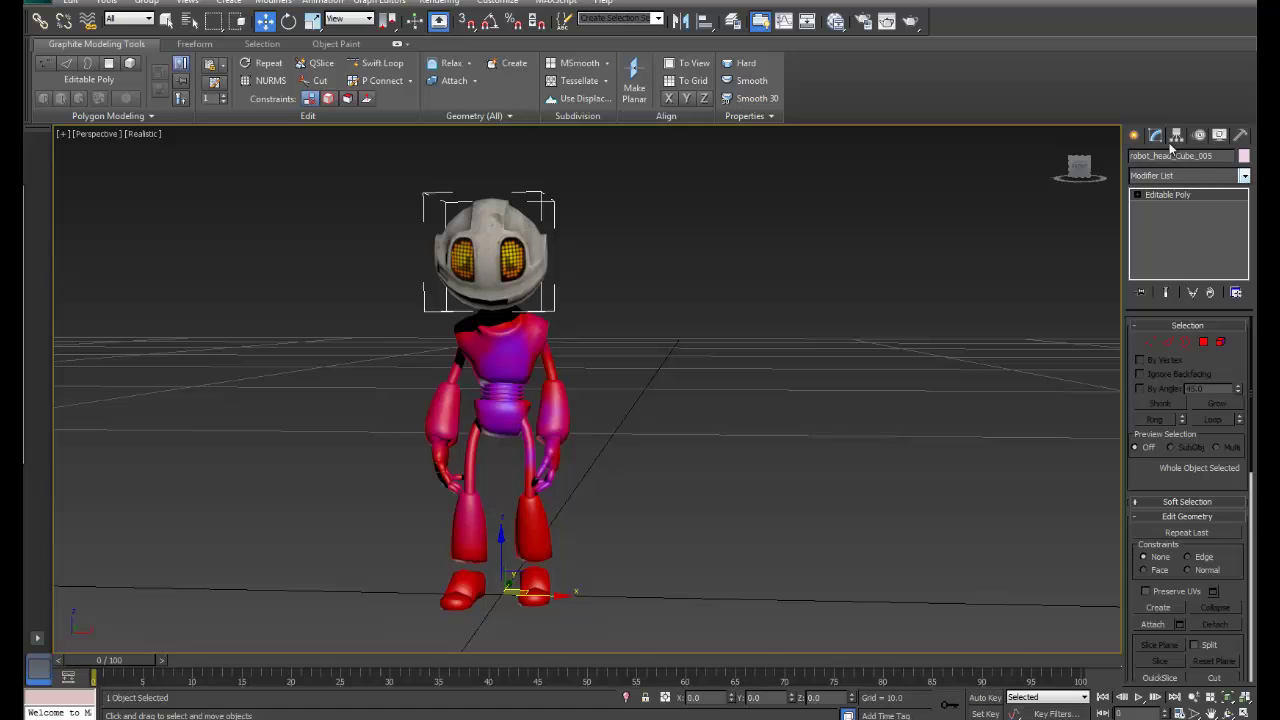
{"action": "left_click", "coordinate": [1244, 176]}
{"action": "left_click_drag", "start_coordinate": [1245, 220], "coordinate": [1245, 515]}
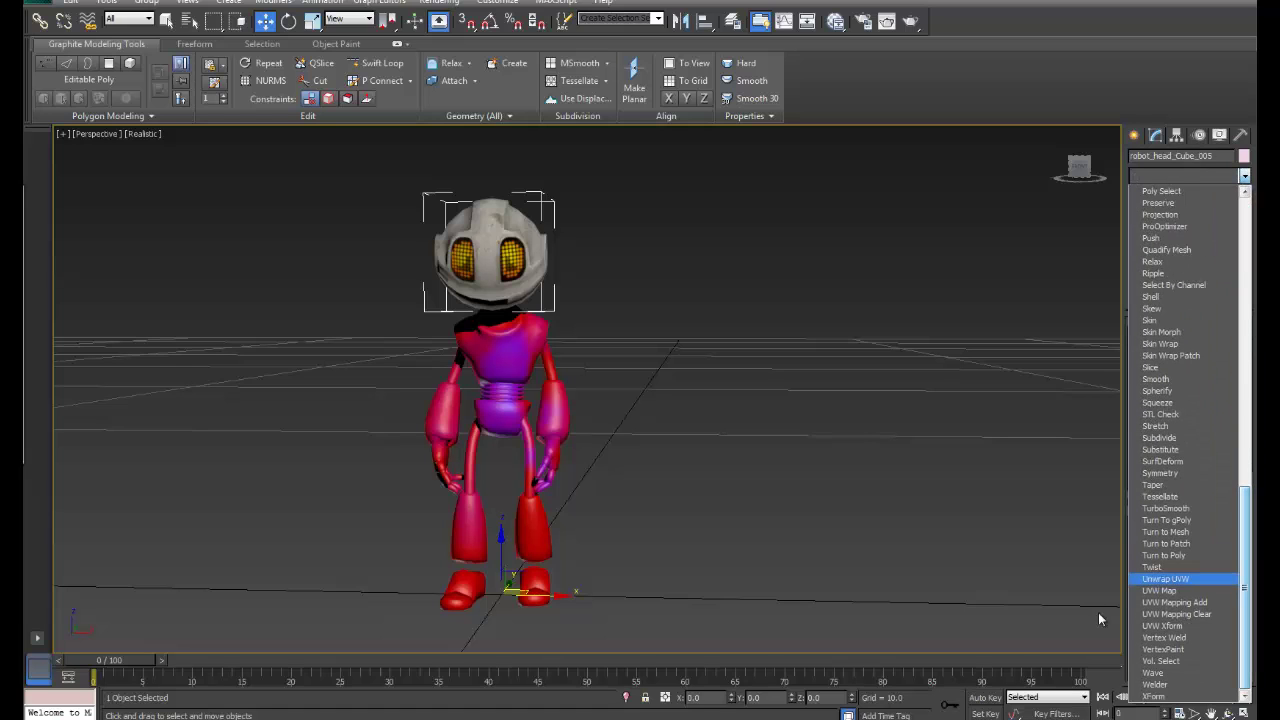
{"action": "left_click", "coordinate": [1166, 650]}
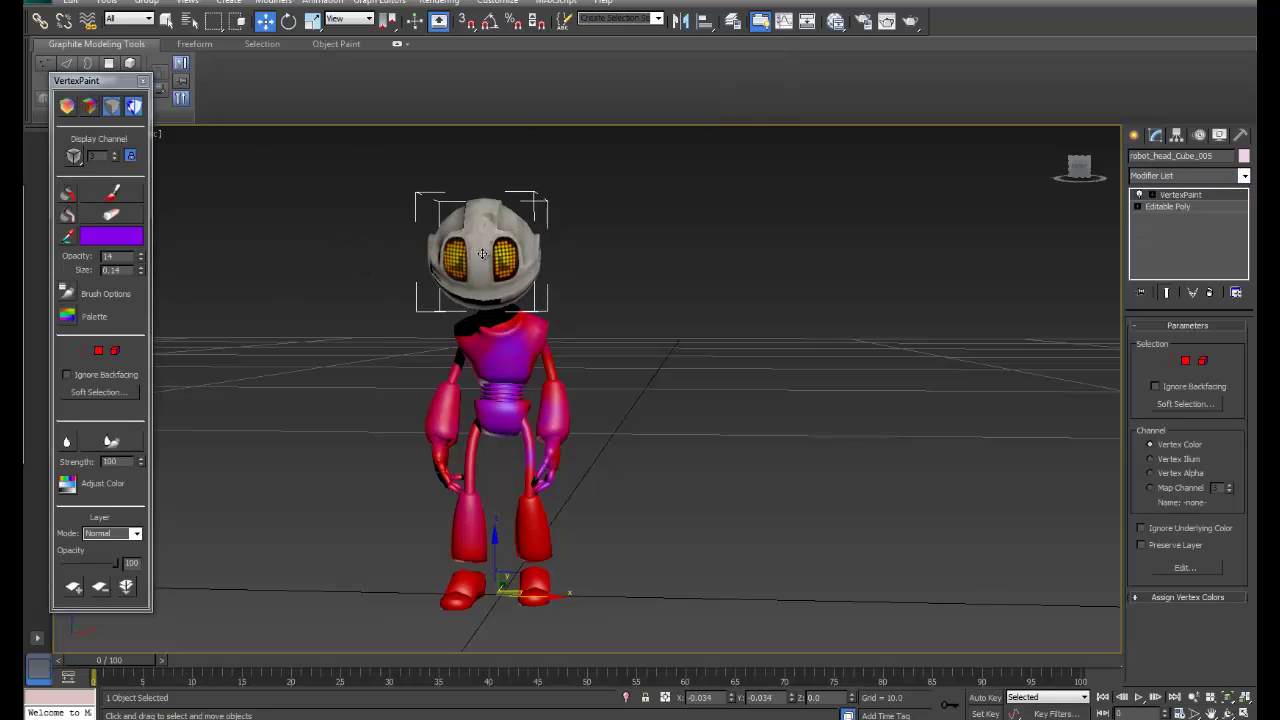
Enable shaded vertex-colour display, set Opacity to 57, and paint purple onto the head
{"action": "left_click", "coordinate": [111, 193]}
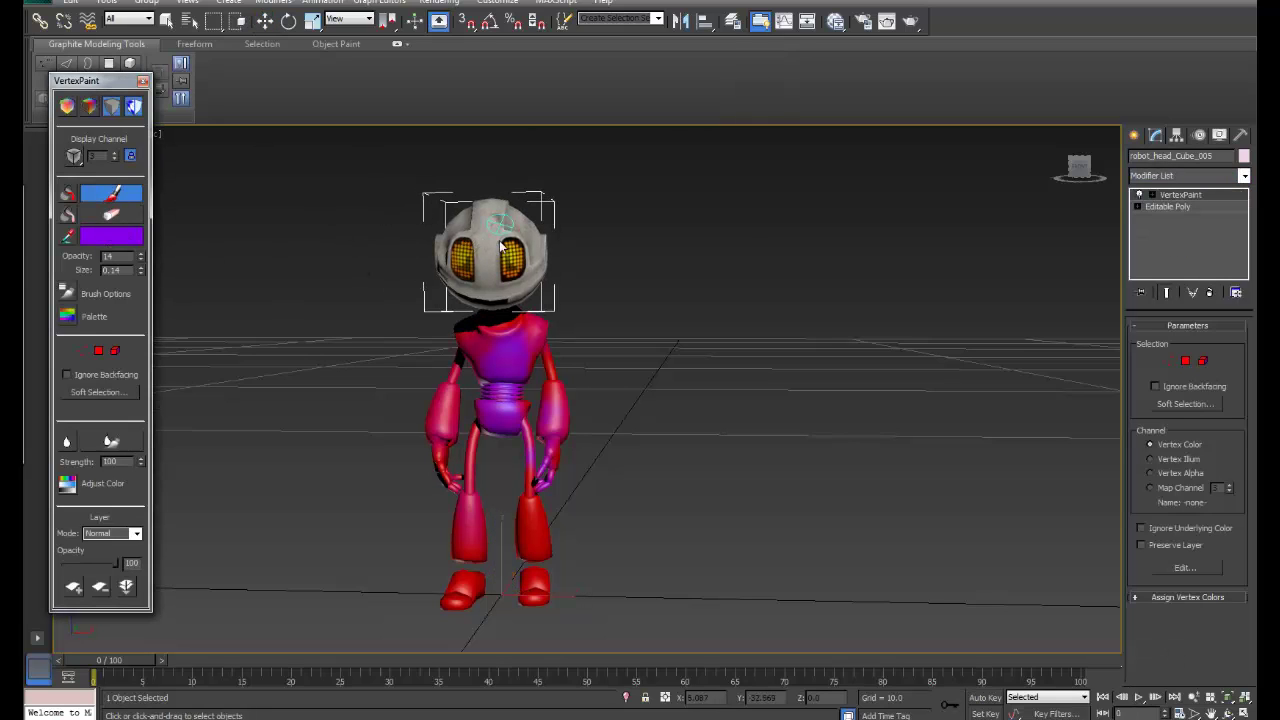
{"action": "left_click", "coordinate": [89, 106]}
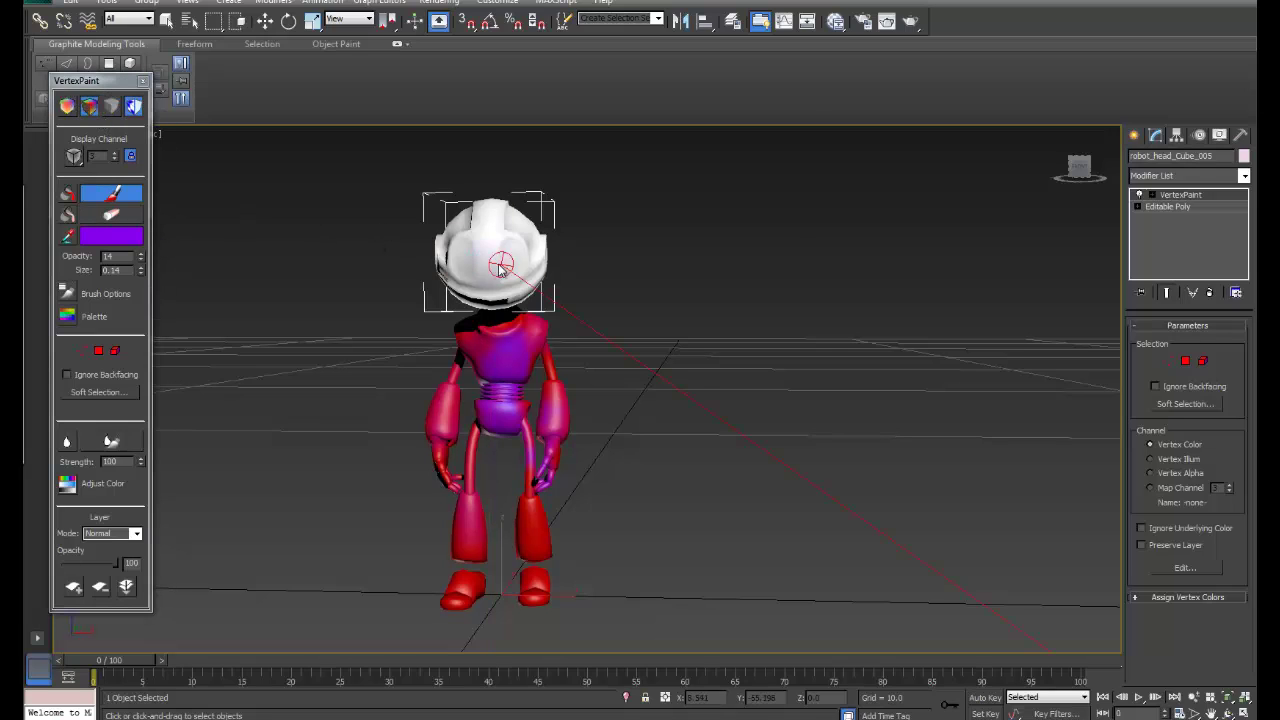
{"action": "left_click", "coordinate": [66, 106]}
{"action": "left_click", "coordinate": [89, 106]}
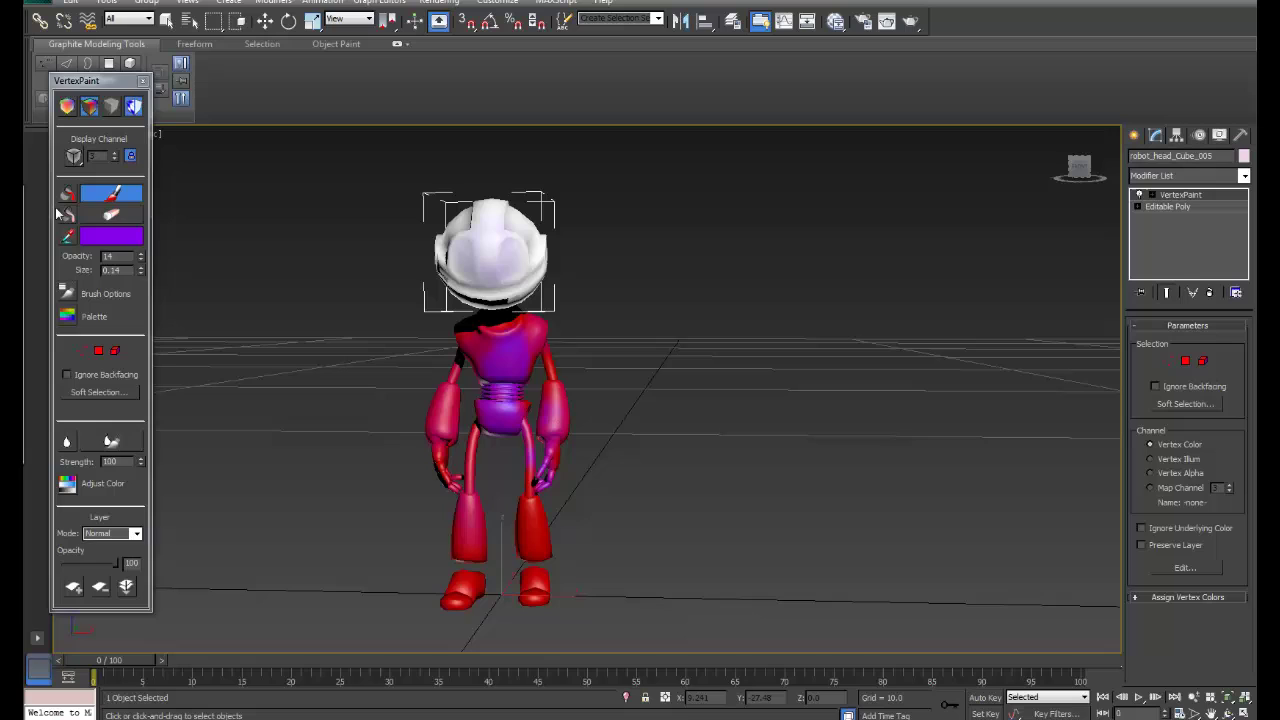
{"action": "left_click_drag", "start_coordinate": [140, 261], "coordinate": [148, 225]}
{"action": "mouse_move", "coordinate": [463, 238]}
{"action": "left_mouse_down"}
{"action": "mouse_move", "coordinate": [519, 230]}
{"action": "mouse_move", "coordinate": [521, 266]}
{"action": "mouse_move", "coordinate": [499, 270]}
{"action": "mouse_move", "coordinate": [507, 222]}
{"action": "mouse_move", "coordinate": [487, 255]}
{"action": "mouse_move", "coordinate": [517, 233]}
{"action": "mouse_move", "coordinate": [510, 292]}
{"action": "left_mouse_up"}
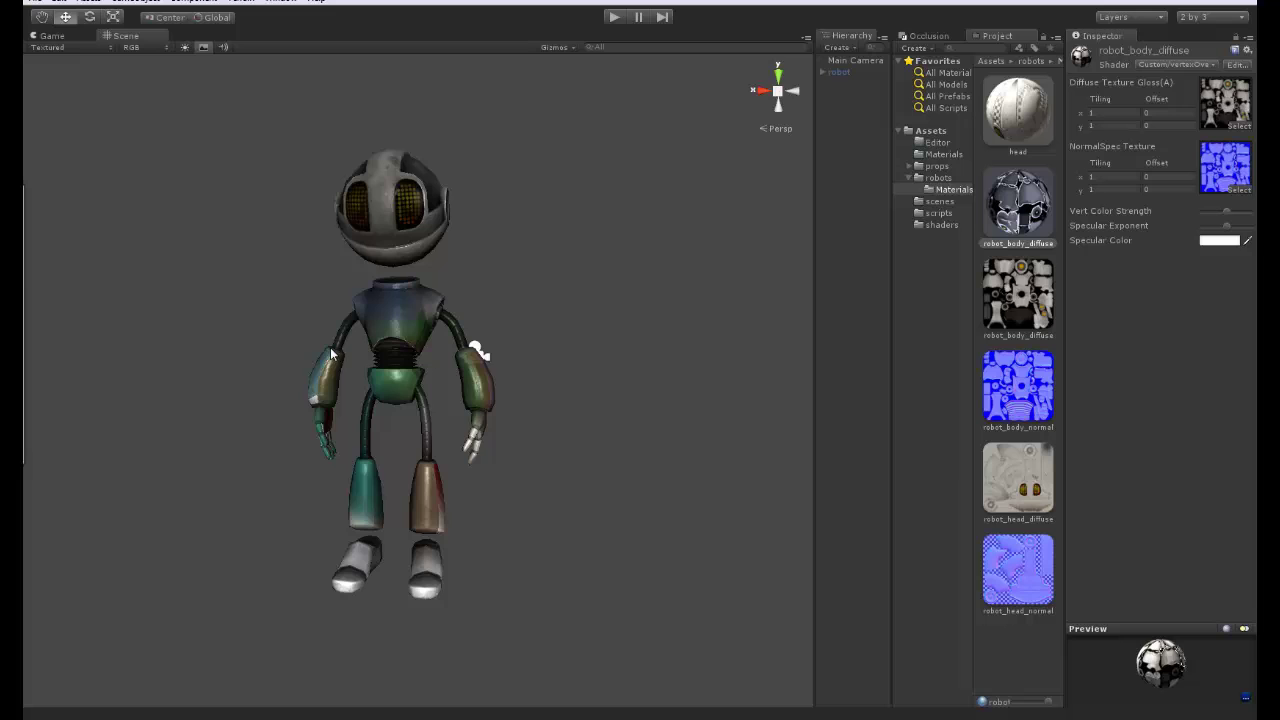
Open the shaders folder and preview UnityCookie > 1 - Flat Vertex on robot_body_diffuse
{"action": "left_click_drag", "start_coordinate": [330, 347], "coordinate": [558, 372], "text": "alt"}
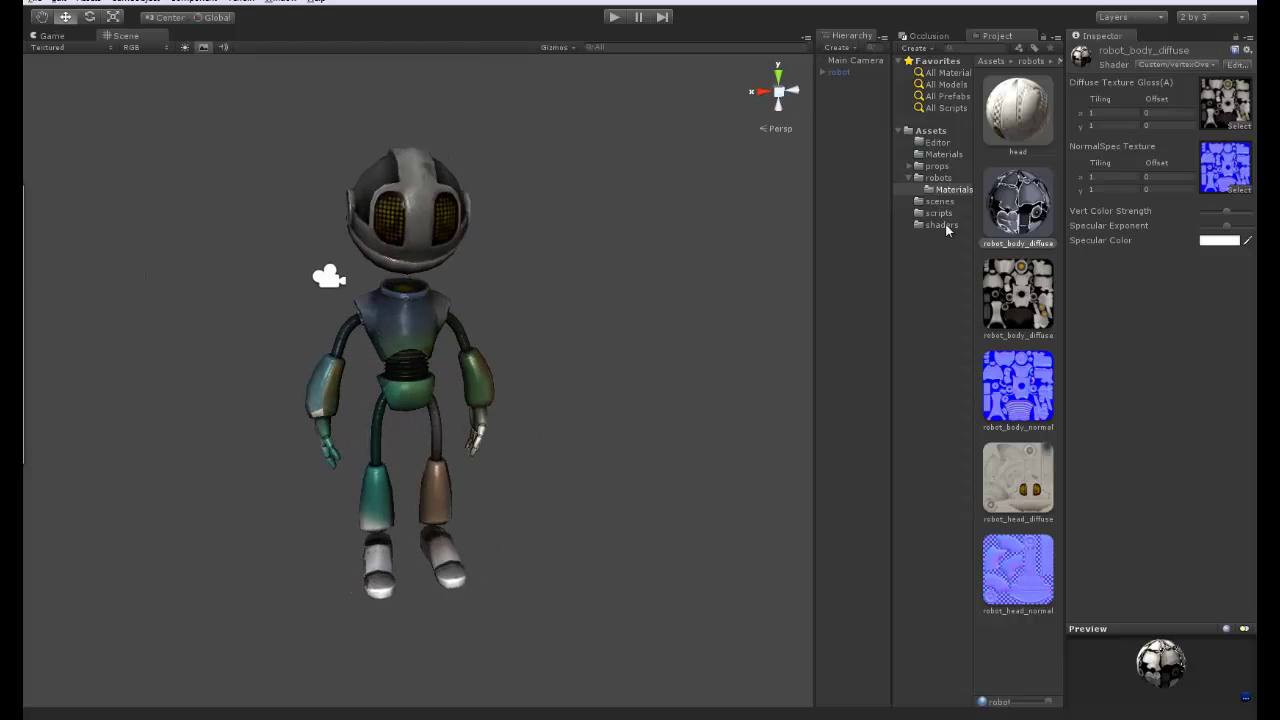
{"action": "left_click", "coordinate": [942, 225]}
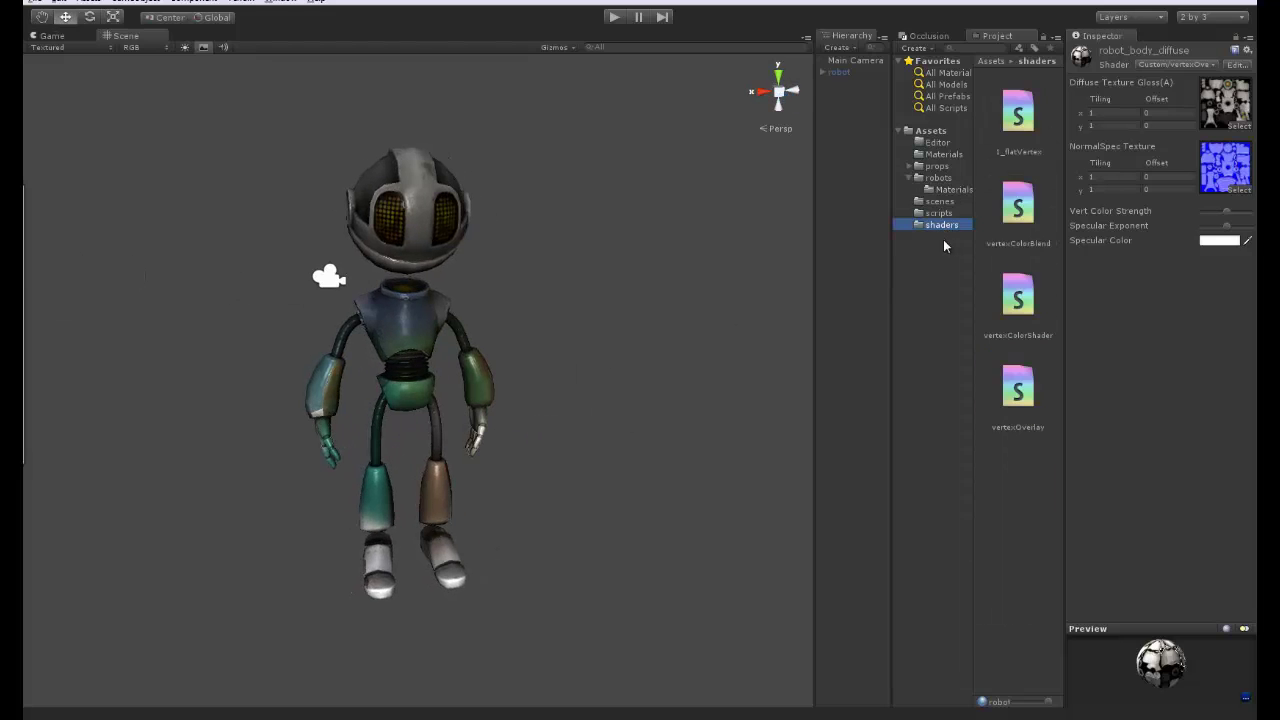
{"action": "left_click", "coordinate": [1150, 65]}
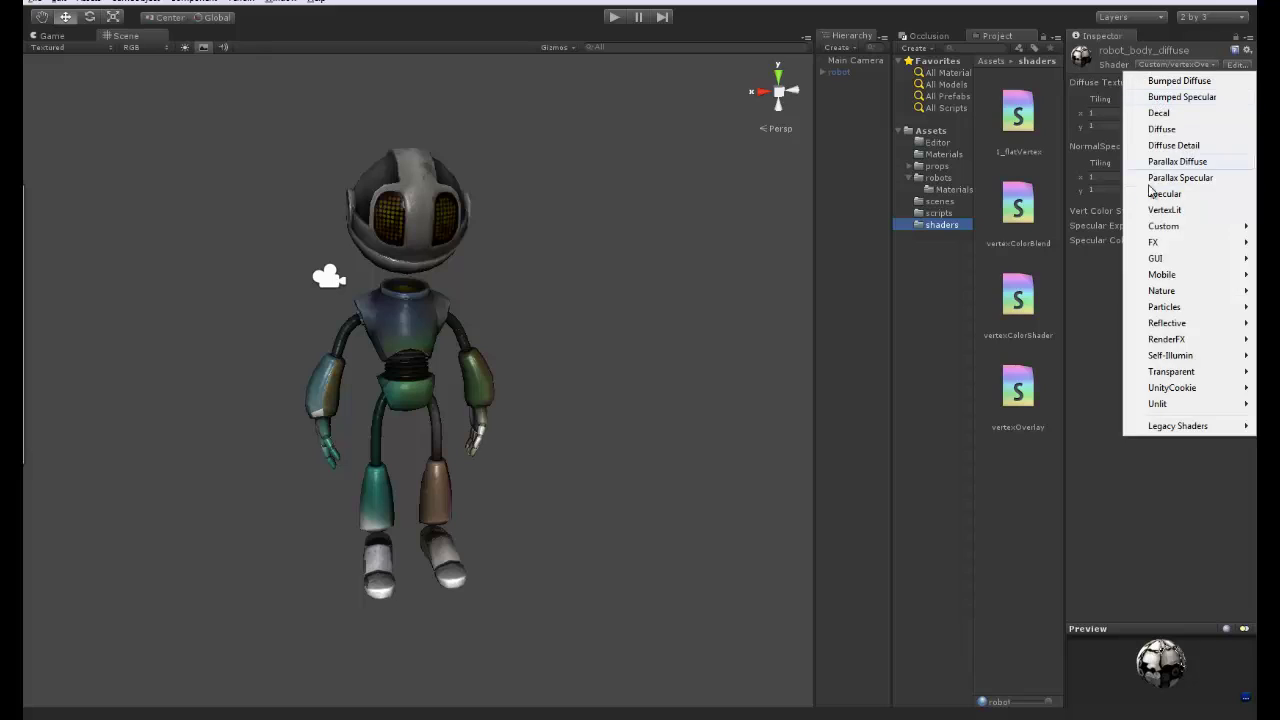
{"action": "mouse_move", "coordinate": [1165, 228]}
{"action": "left_click", "coordinate": [1060, 228]}
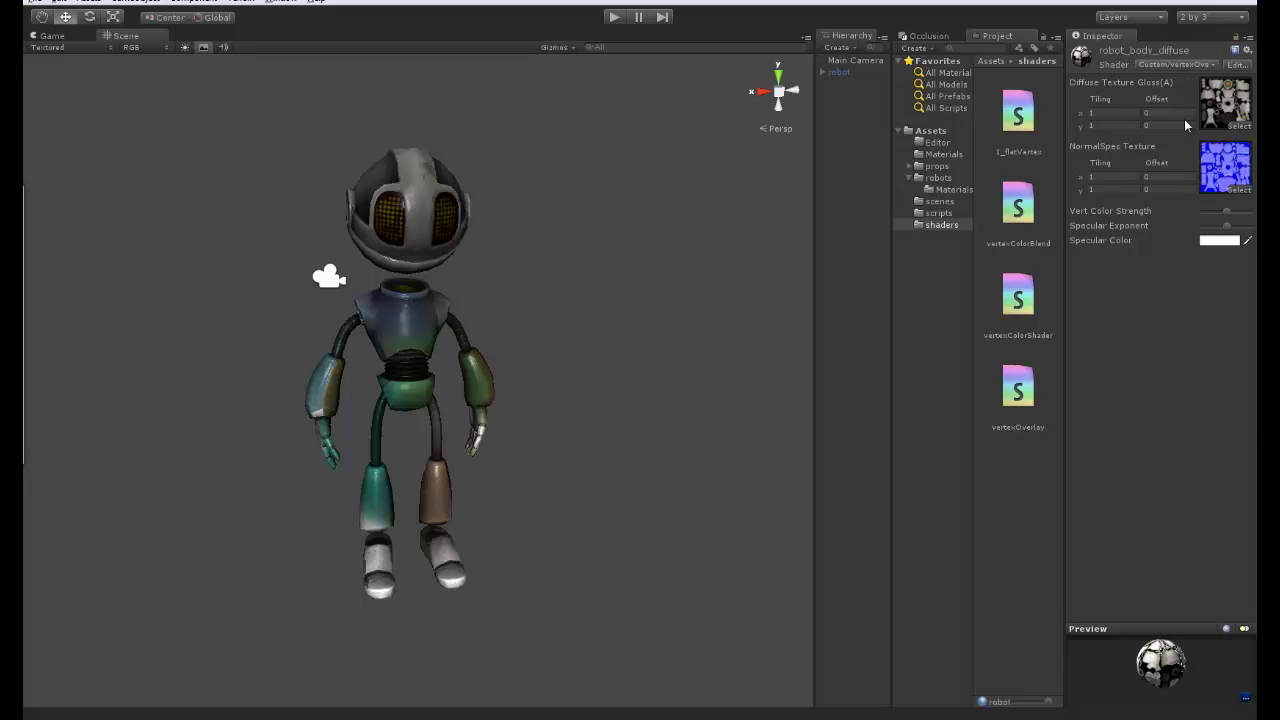
{"action": "left_click", "coordinate": [1175, 64]}
{"action": "mouse_move", "coordinate": [1172, 390]}
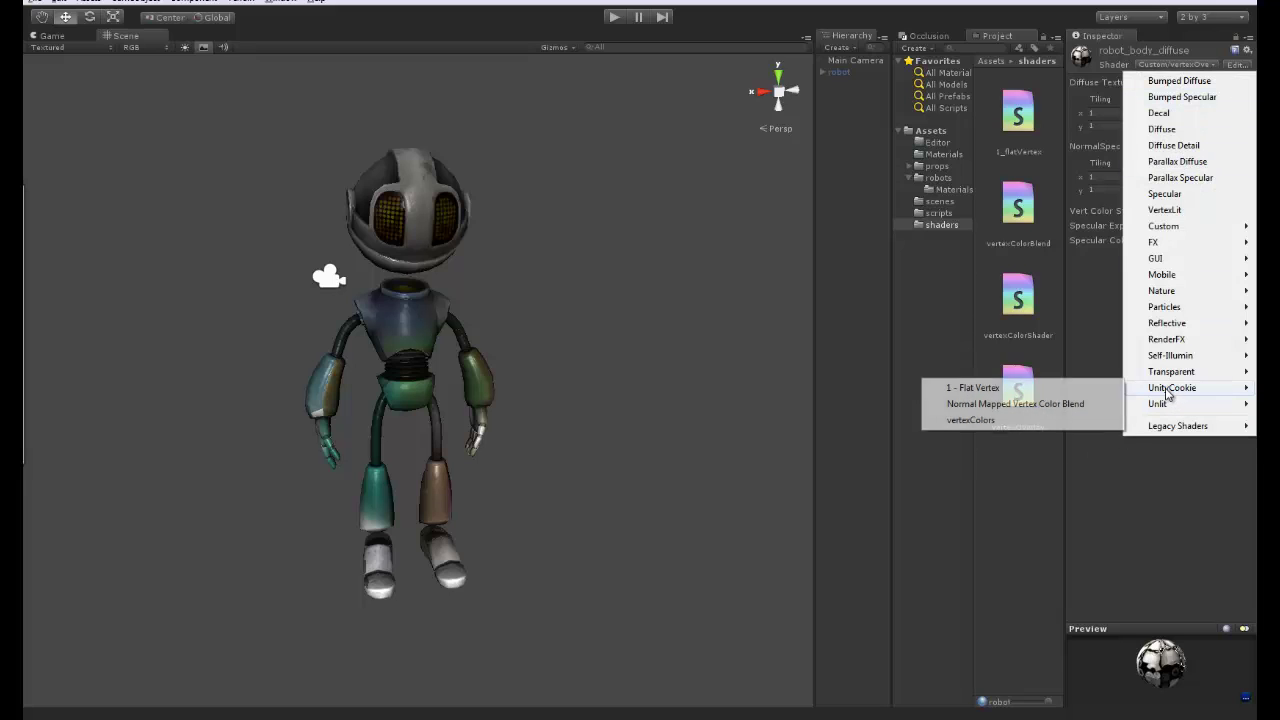
{"action": "left_click", "coordinate": [996, 390]}
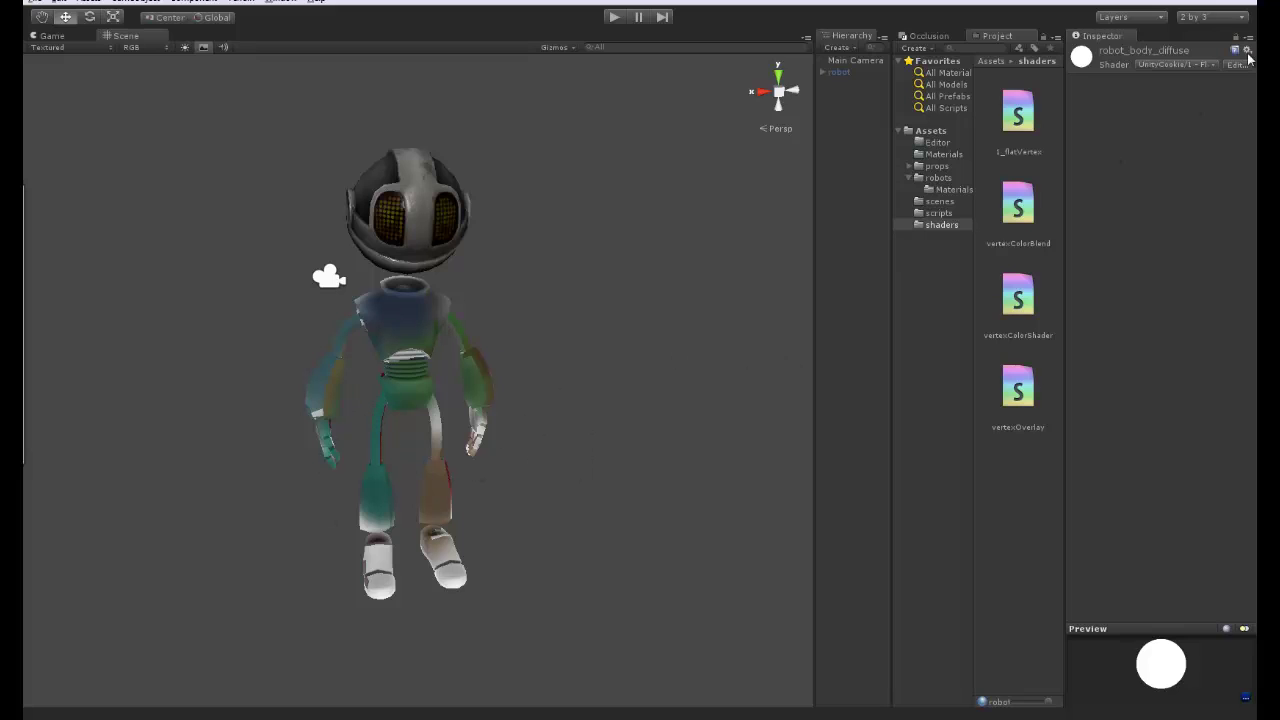
Switch the material's shader to UnityCookie > Normal Mapped Vertex Color Blend
{"action": "left_click", "coordinate": [1150, 64]}
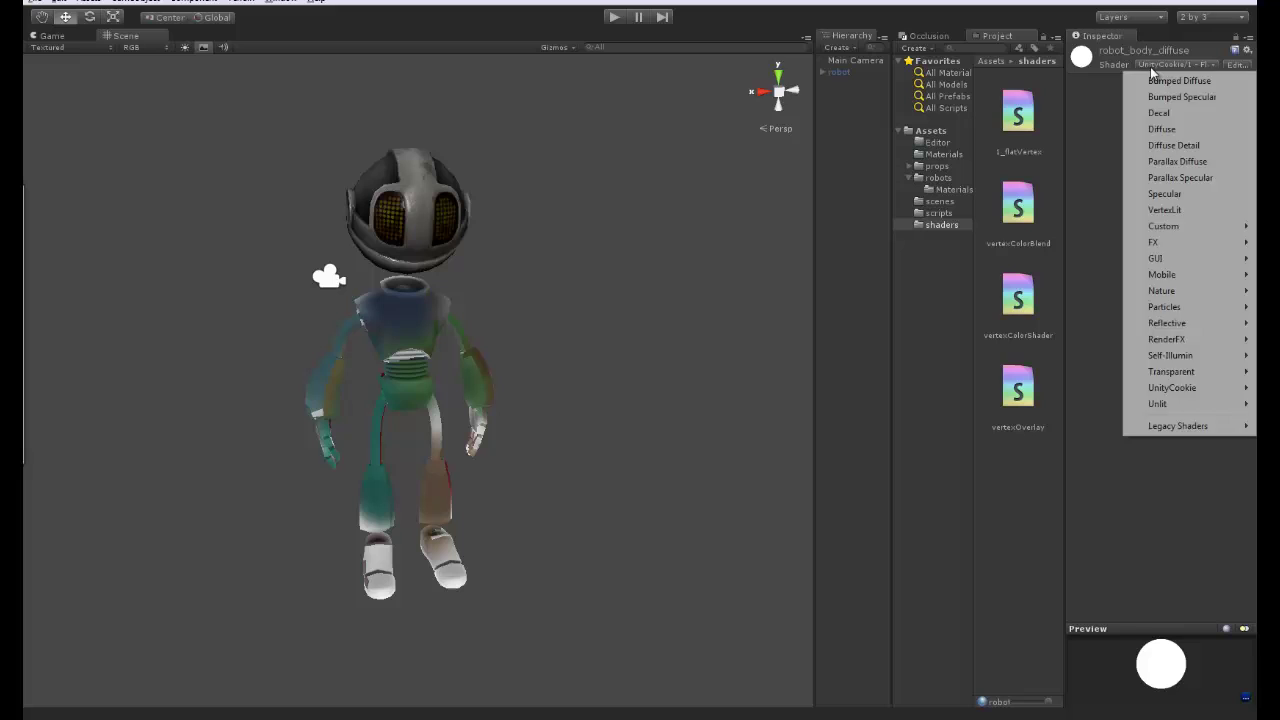
{"action": "mouse_move", "coordinate": [1184, 354]}
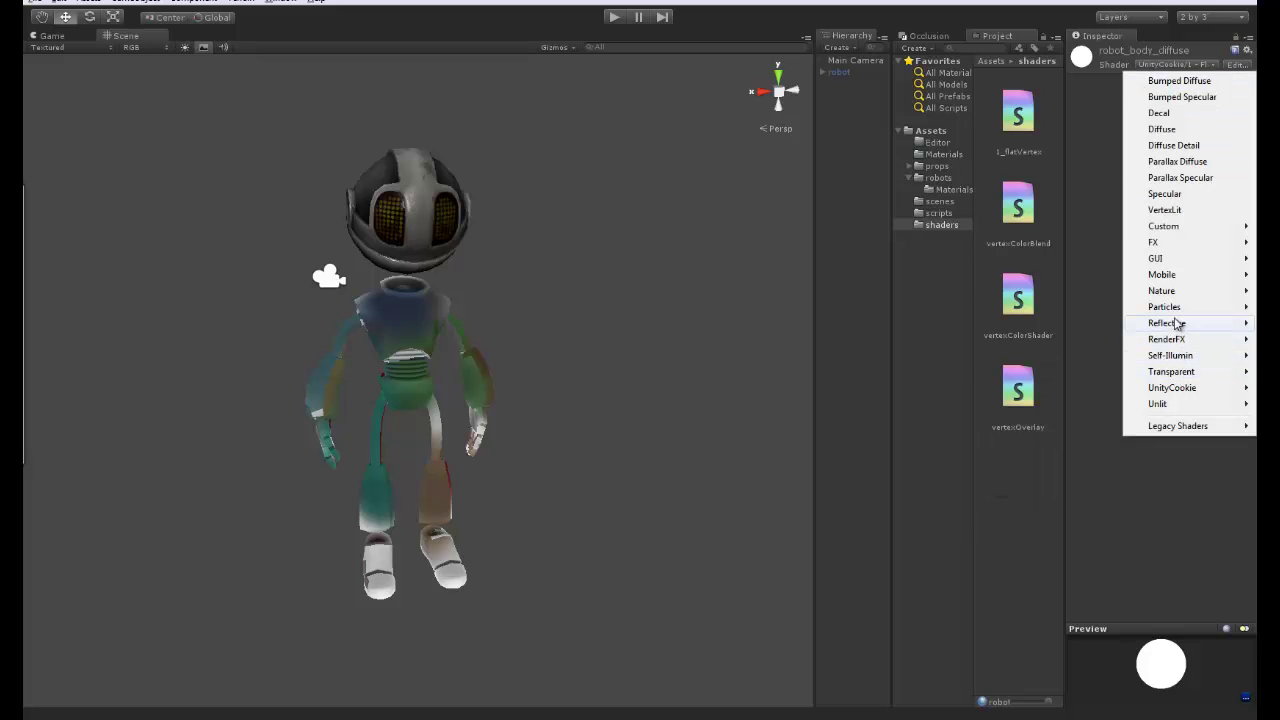
{"action": "mouse_move", "coordinate": [1180, 390]}
{"action": "left_click", "coordinate": [1020, 404]}
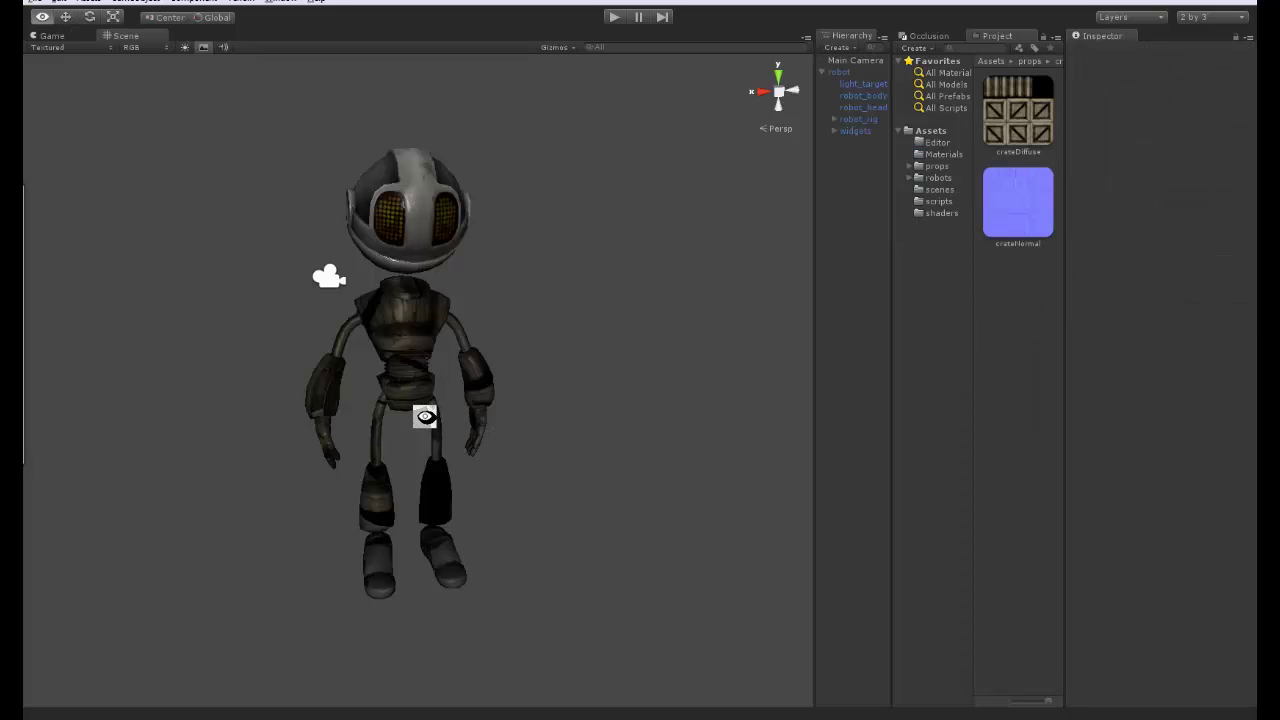
Orbit the dark grey robot from back to front, then open the shaders folder
{"action": "left_click_drag", "start_coordinate": [423, 414], "coordinate": [543, 457], "text": "alt"}
{"action": "right_click_drag", "start_coordinate": [543, 457], "coordinate": [486, 374], "text": "alt"}
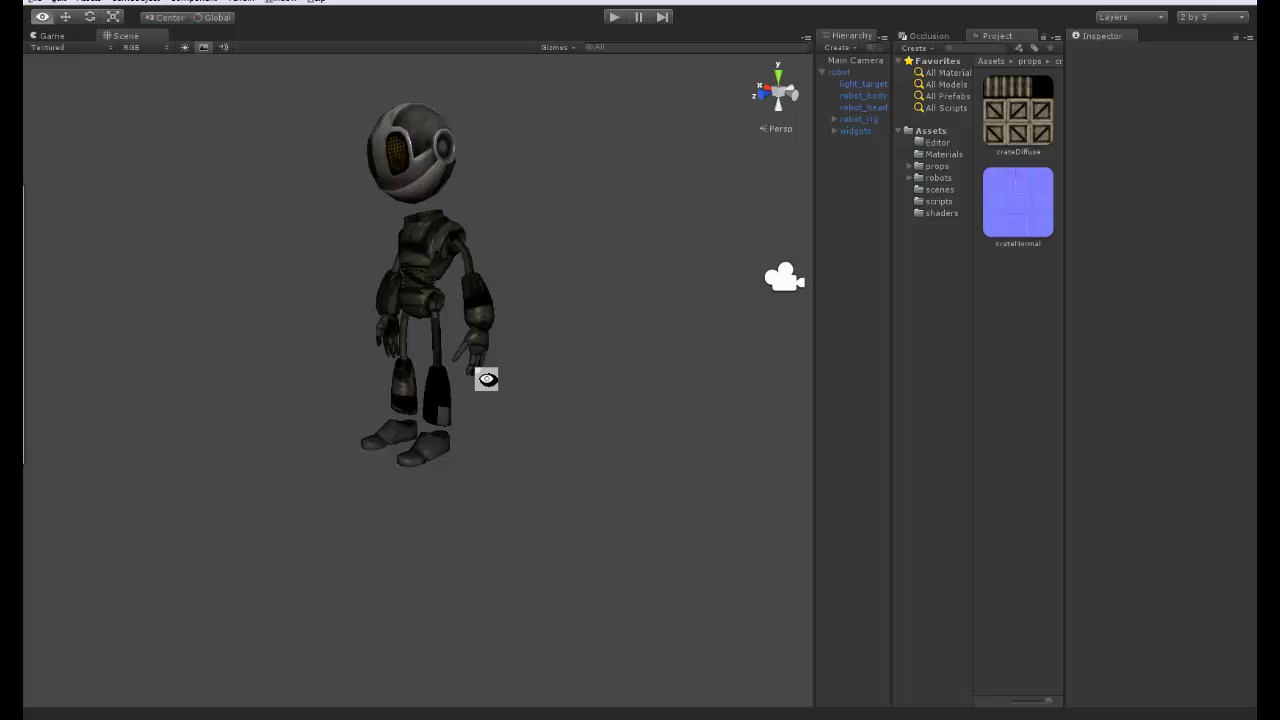
{"action": "left_click_drag", "start_coordinate": [486, 374], "coordinate": [552, 400], "text": "alt"}
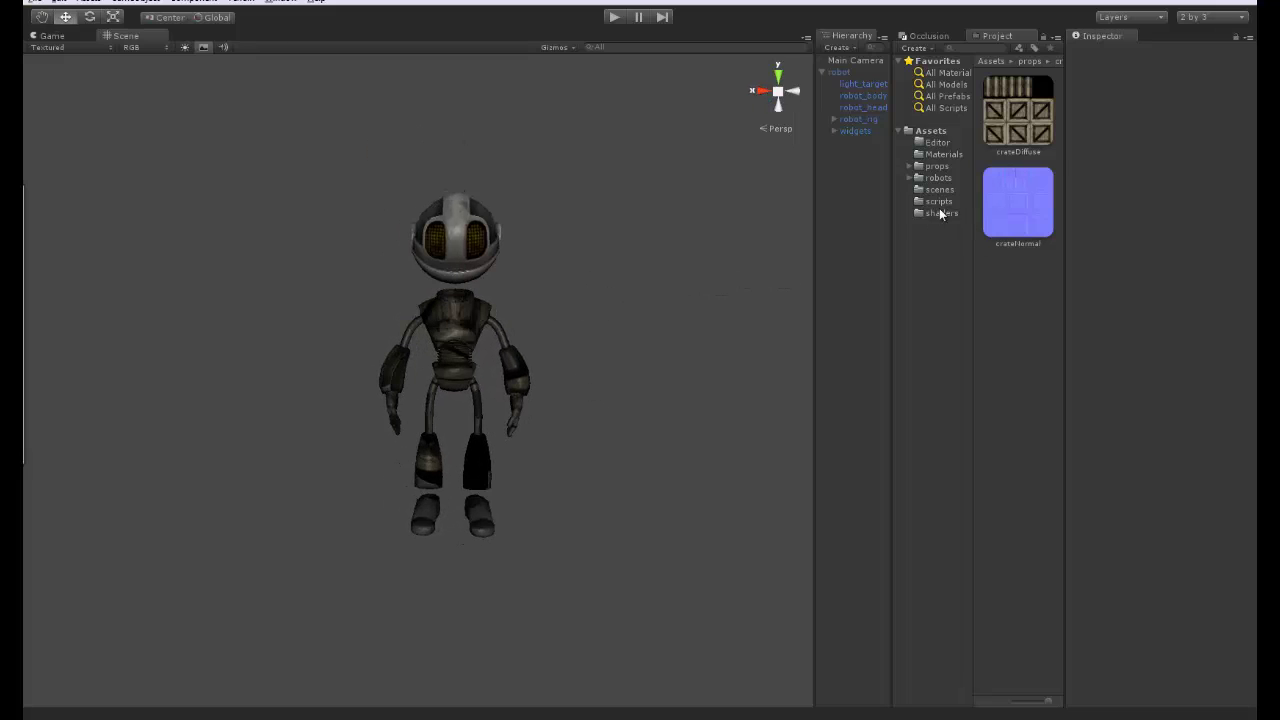
{"action": "left_click", "coordinate": [940, 213]}
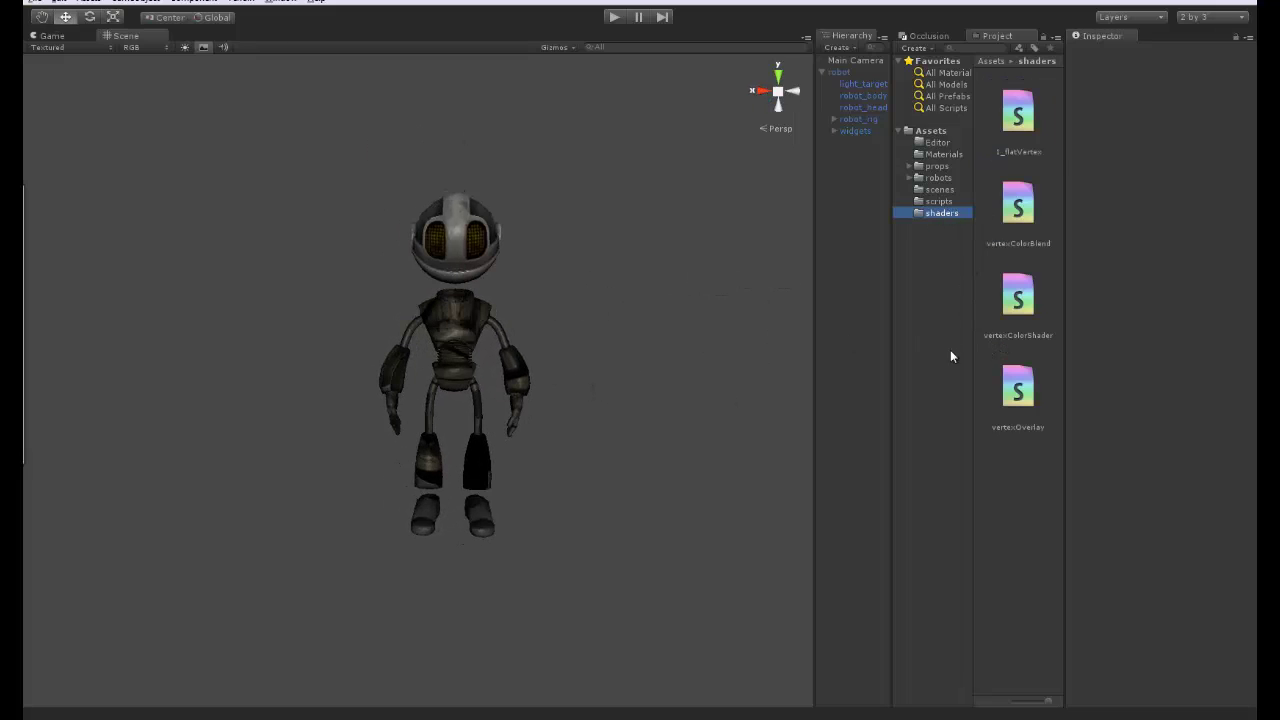
Select robot_body_diffuse in robots > Materials and orbit to view the robot's green and rust vertex colours
{"action": "left_click", "coordinate": [910, 181]}
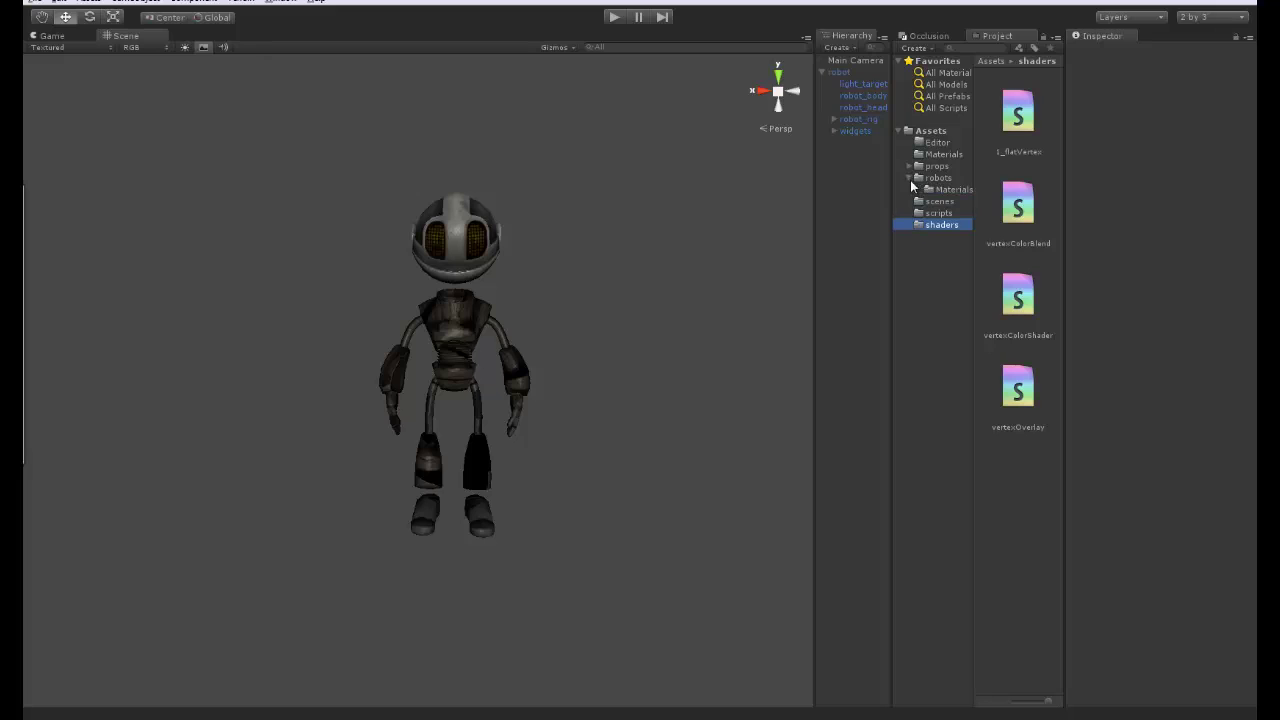
{"action": "left_click", "coordinate": [948, 189]}
{"action": "left_click", "coordinate": [1030, 220]}
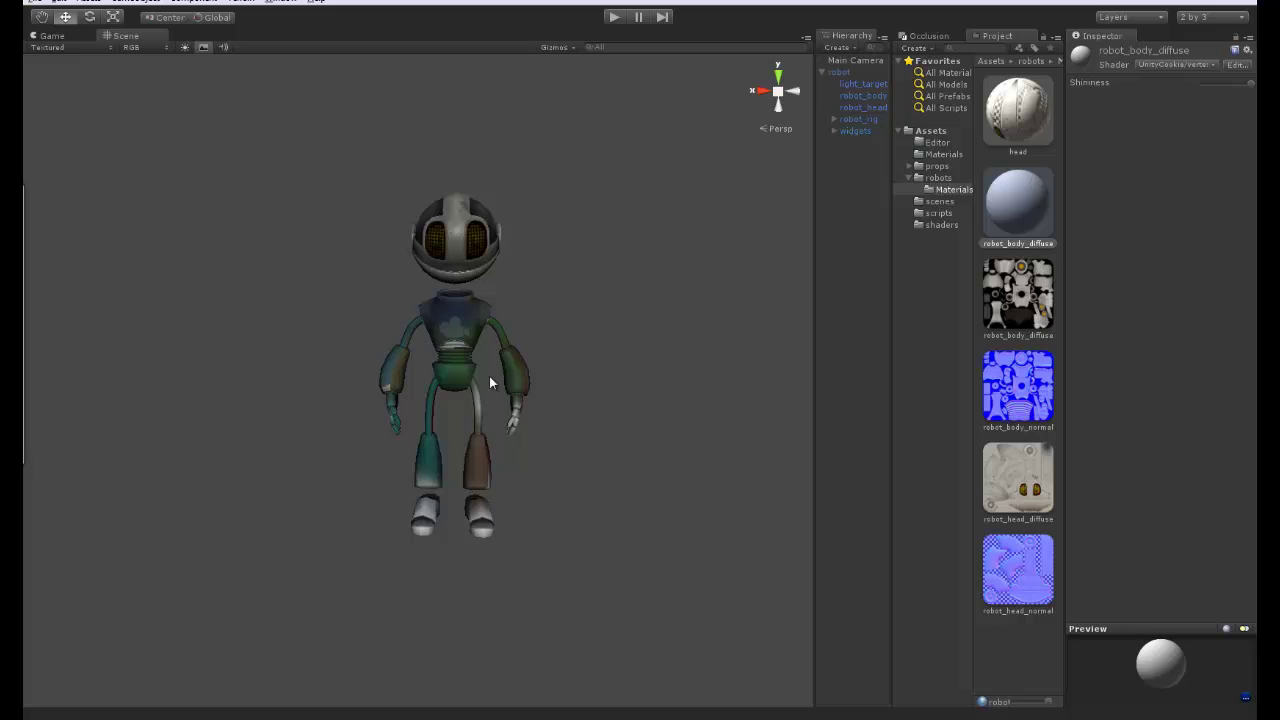
{"action": "left_click_drag", "start_coordinate": [466, 389], "coordinate": [260, 446], "text": "alt"}
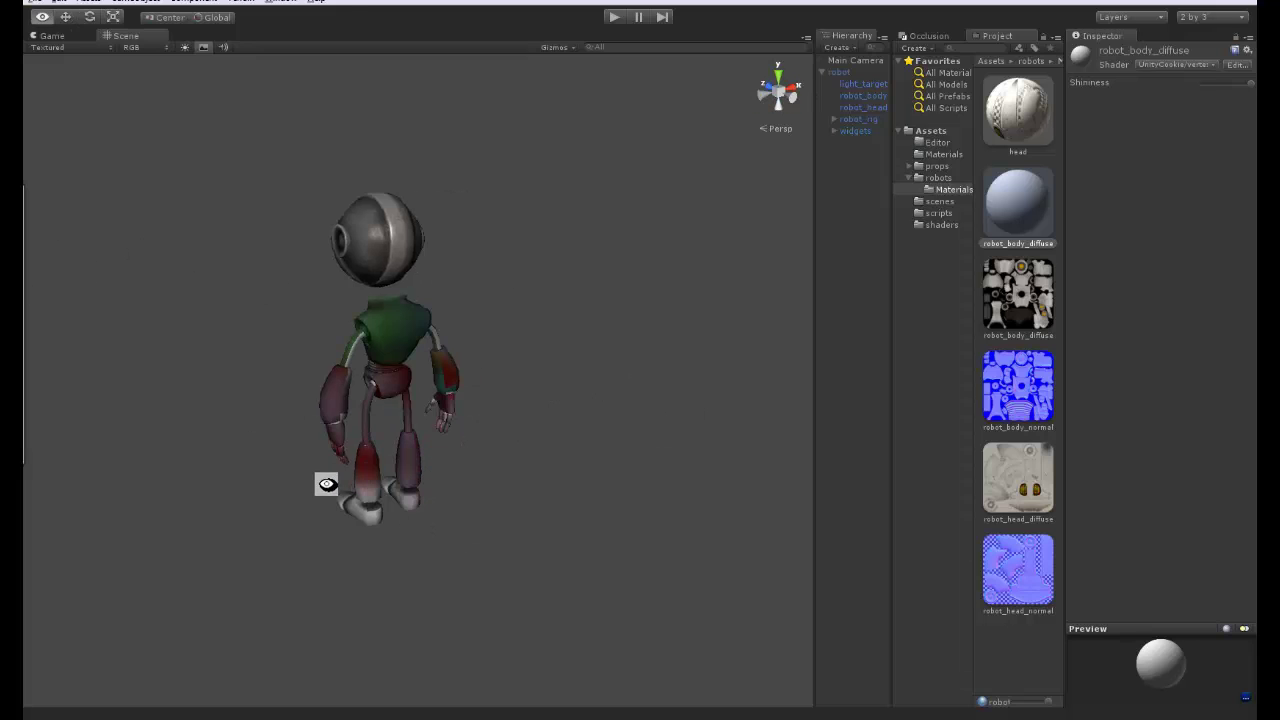
{"action": "left_click_drag", "start_coordinate": [327, 484], "coordinate": [560, 449], "text": "alt"}
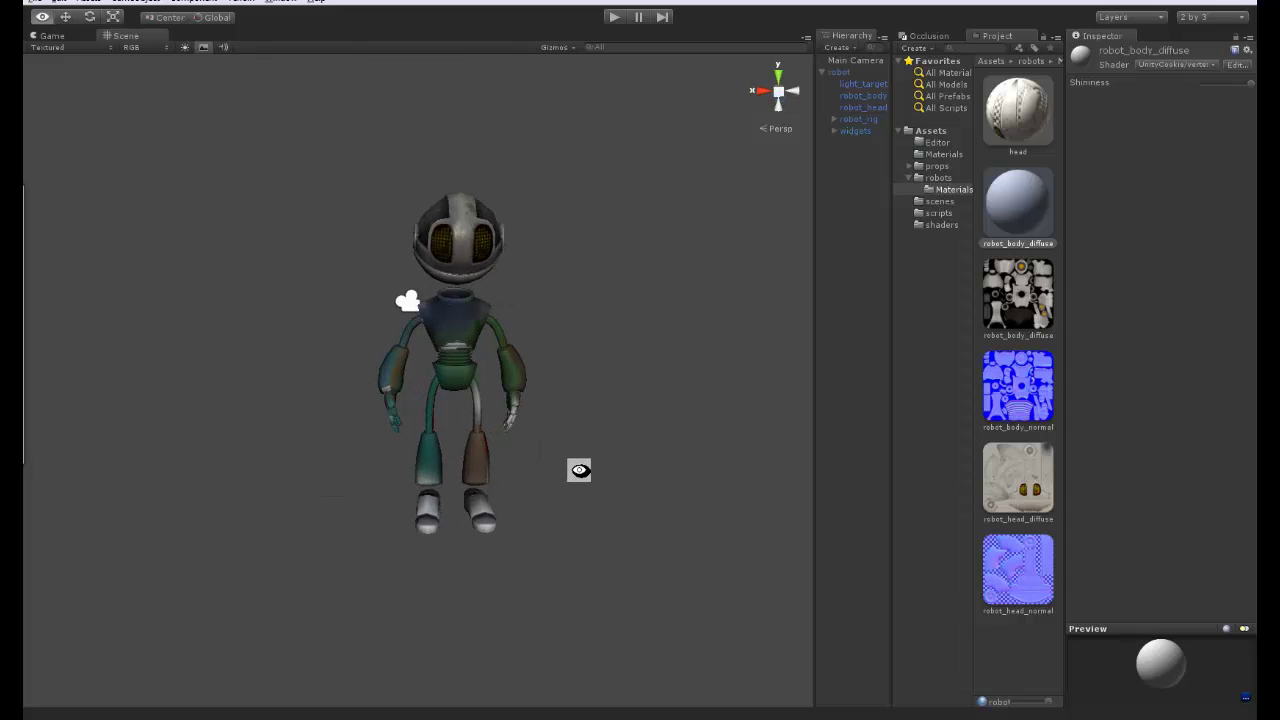